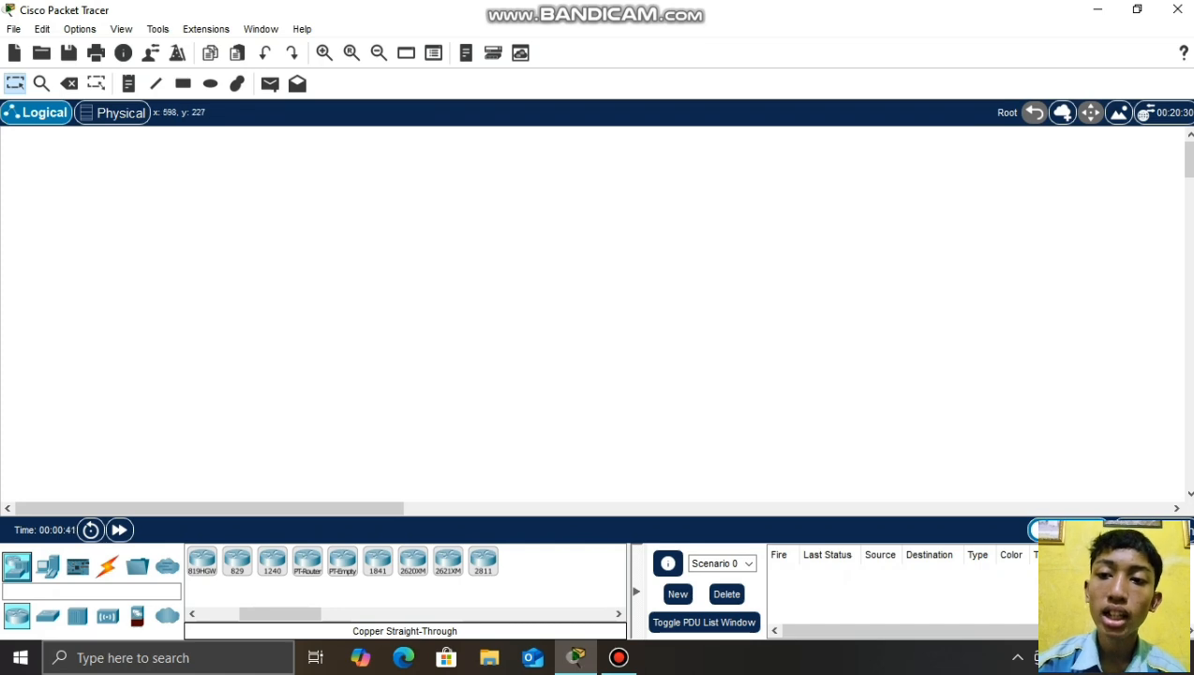
- Place a 2811 router in the upper middle of the workspace and a 2950-24 switch directly below it
click(483, 560)
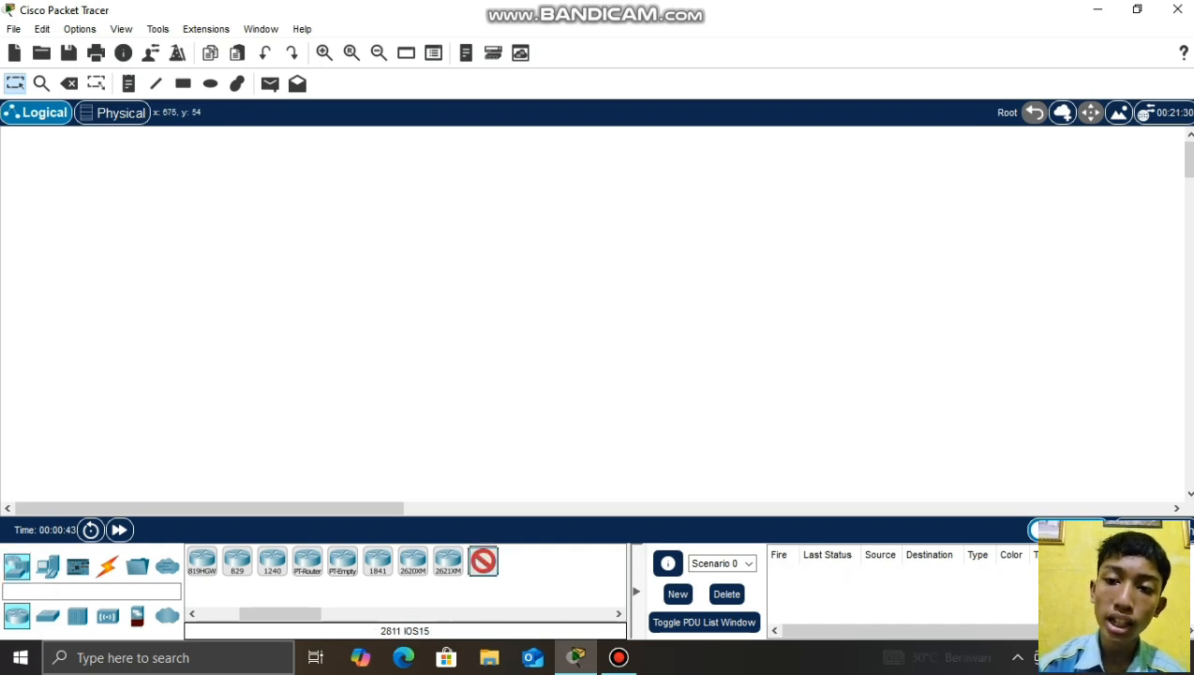
click(560, 174)
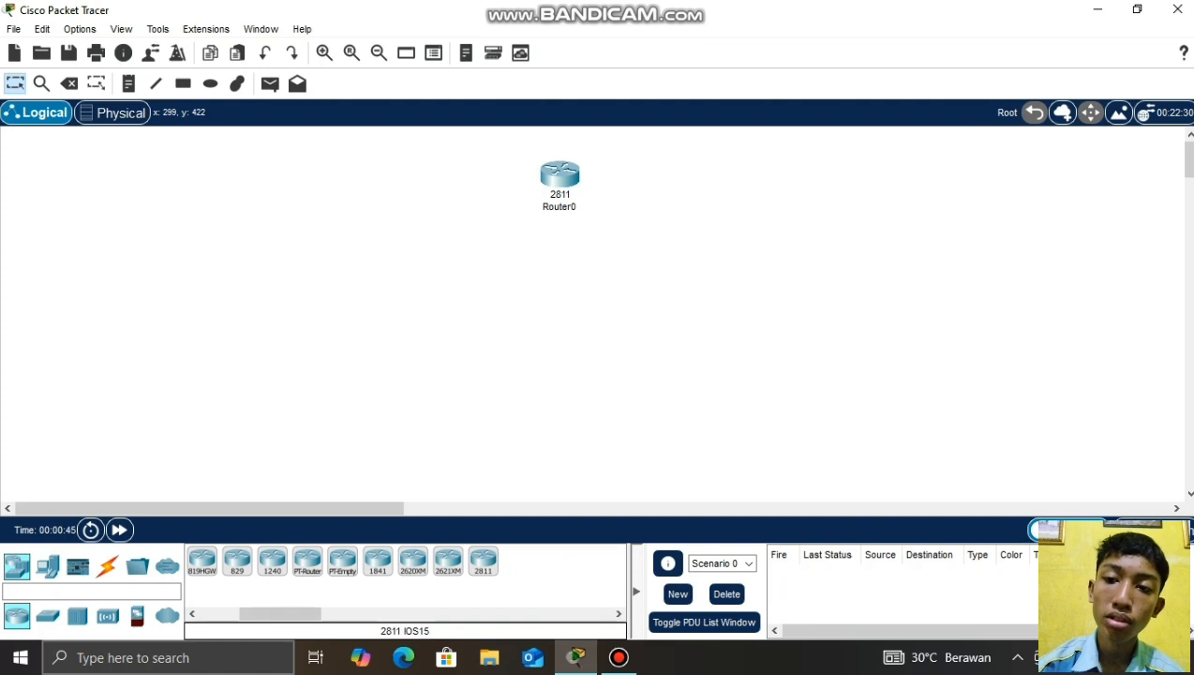
click(48, 615)
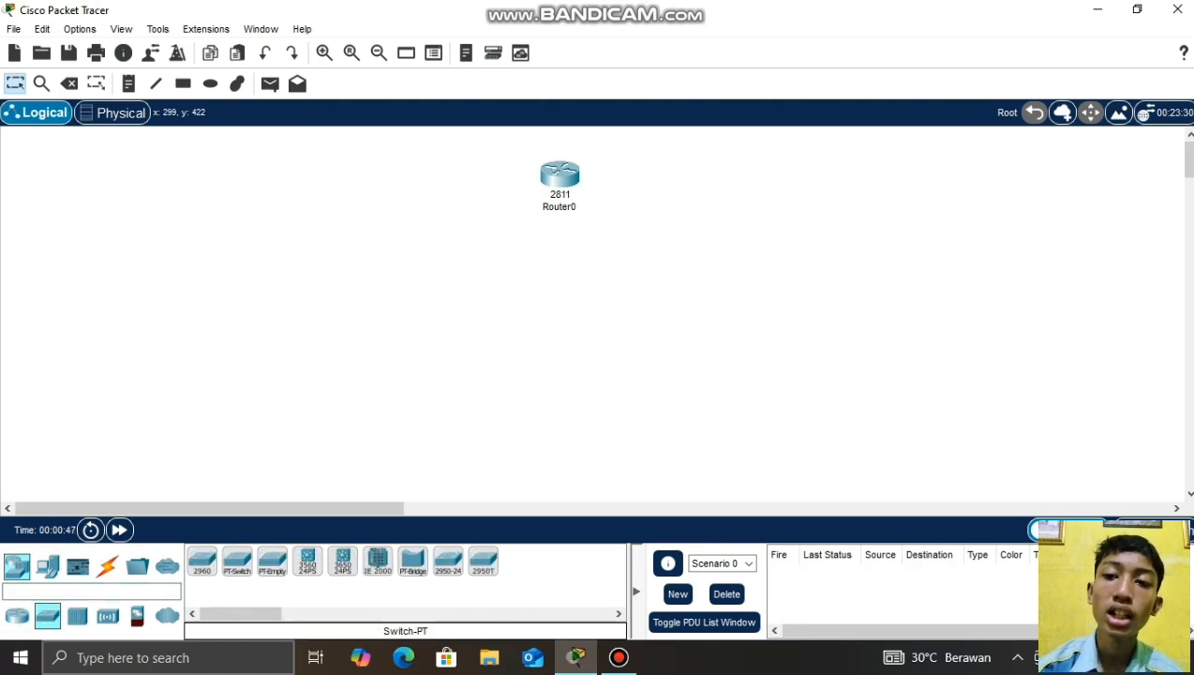
click(448, 560)
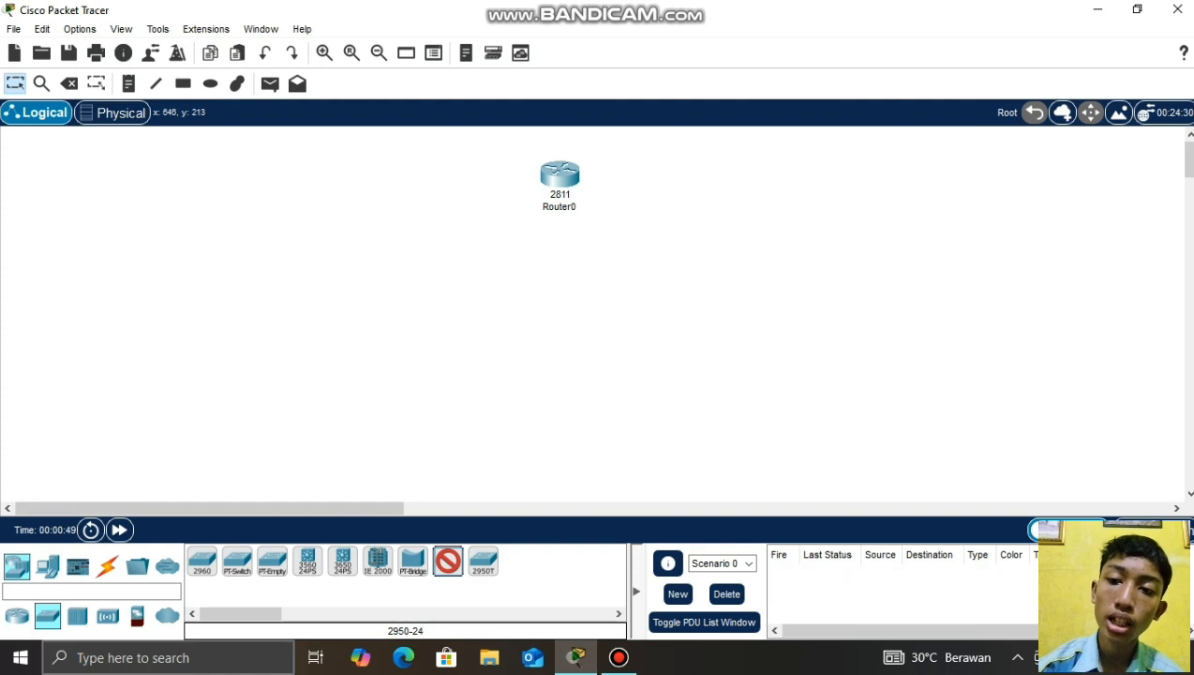
click(561, 296)
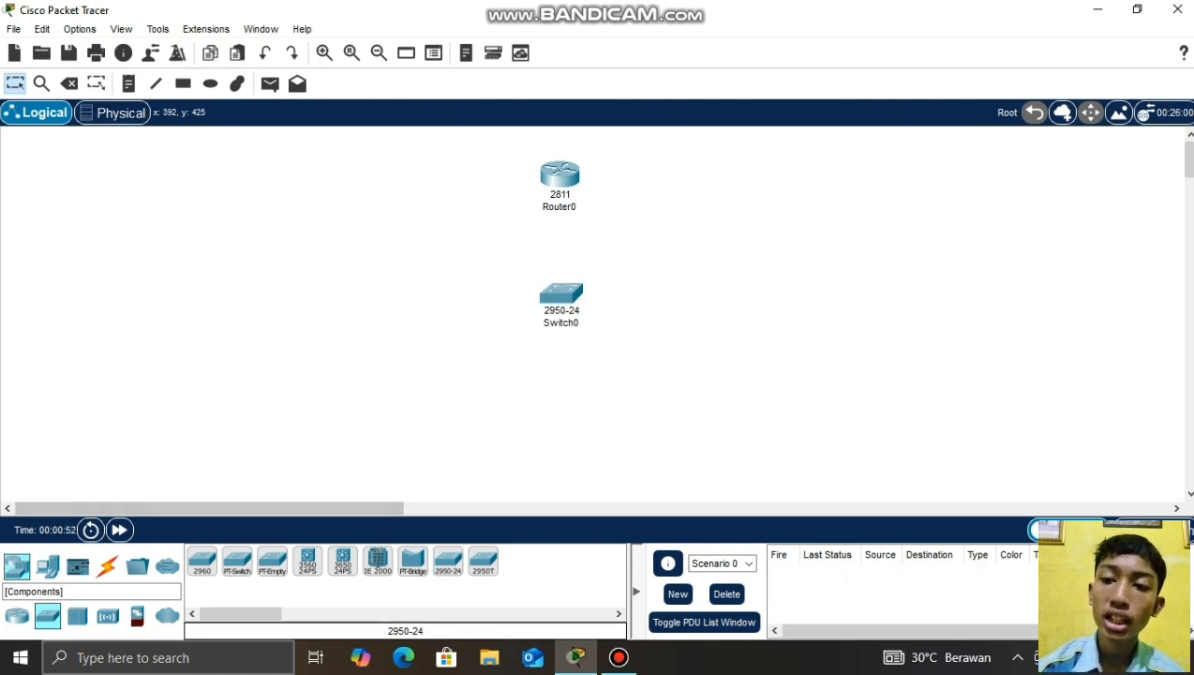
click(16, 566)
click(48, 566)
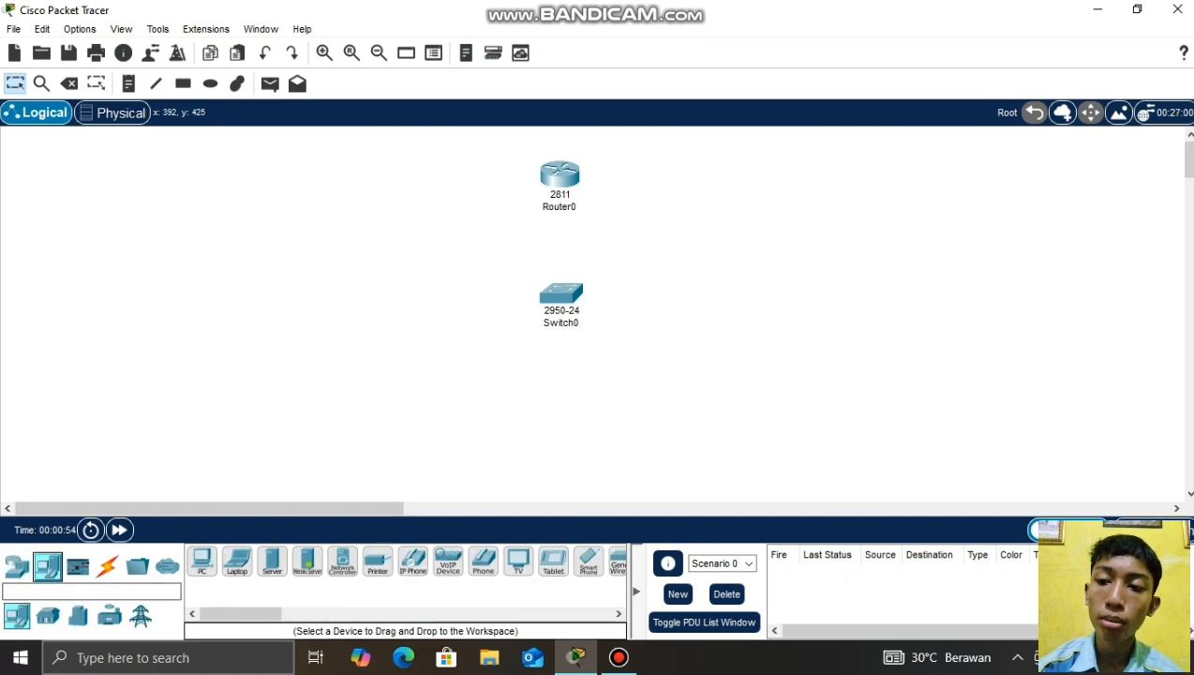
click(202, 560)
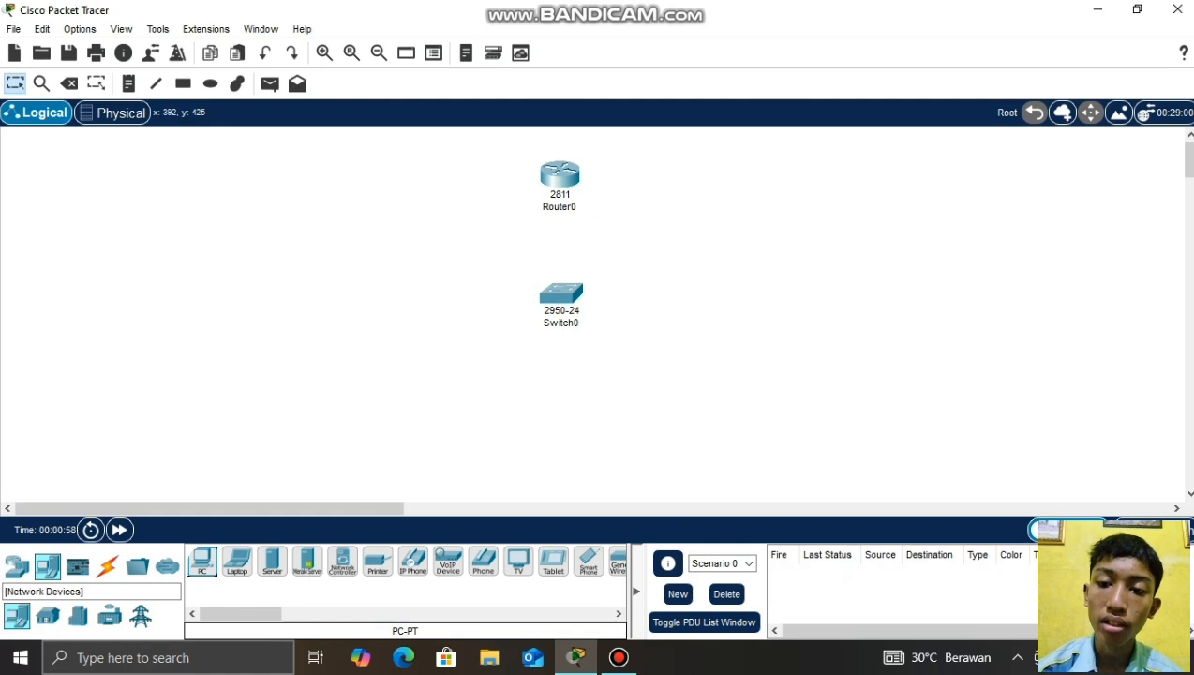
click(17, 567)
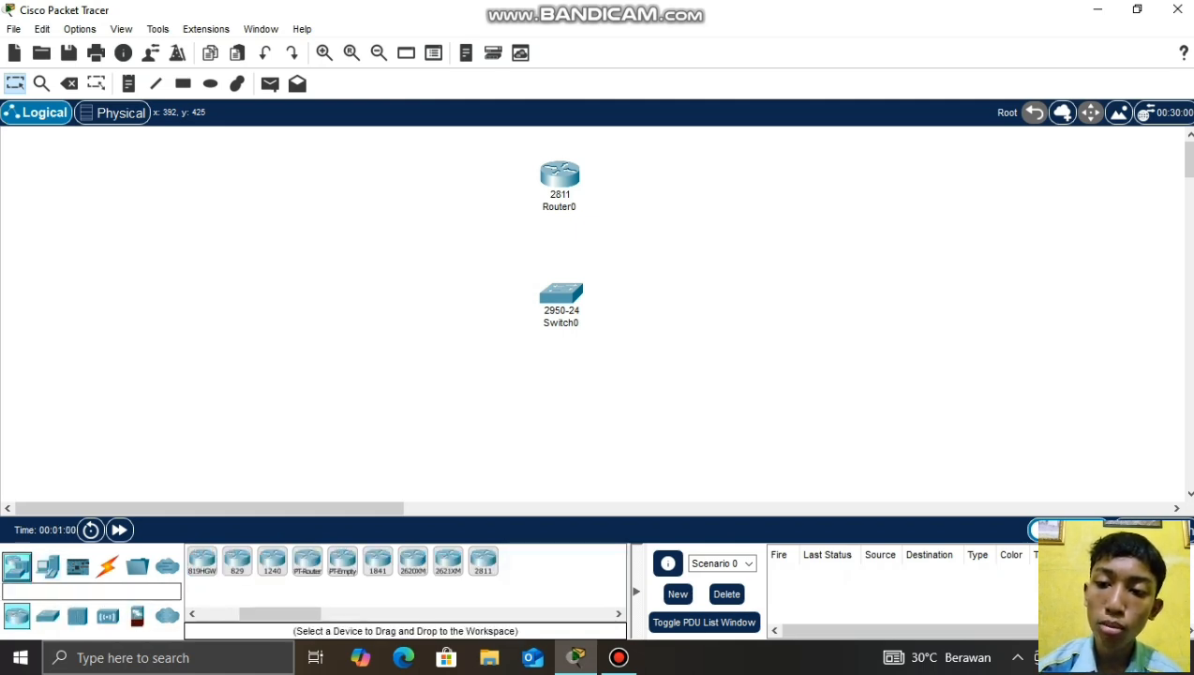
click(48, 566)
click(48, 616)
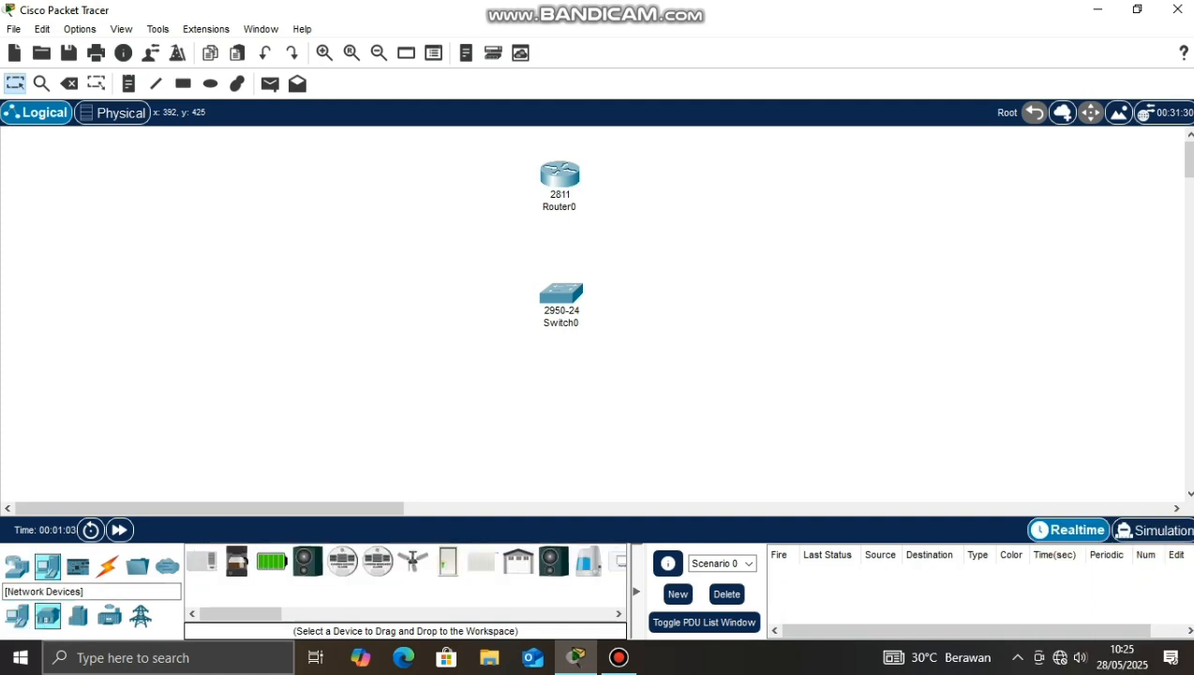
click(17, 566)
- Place three 7960 IP phones in a row below the switch and move the leftmost one closer to the switch
click(48, 566)
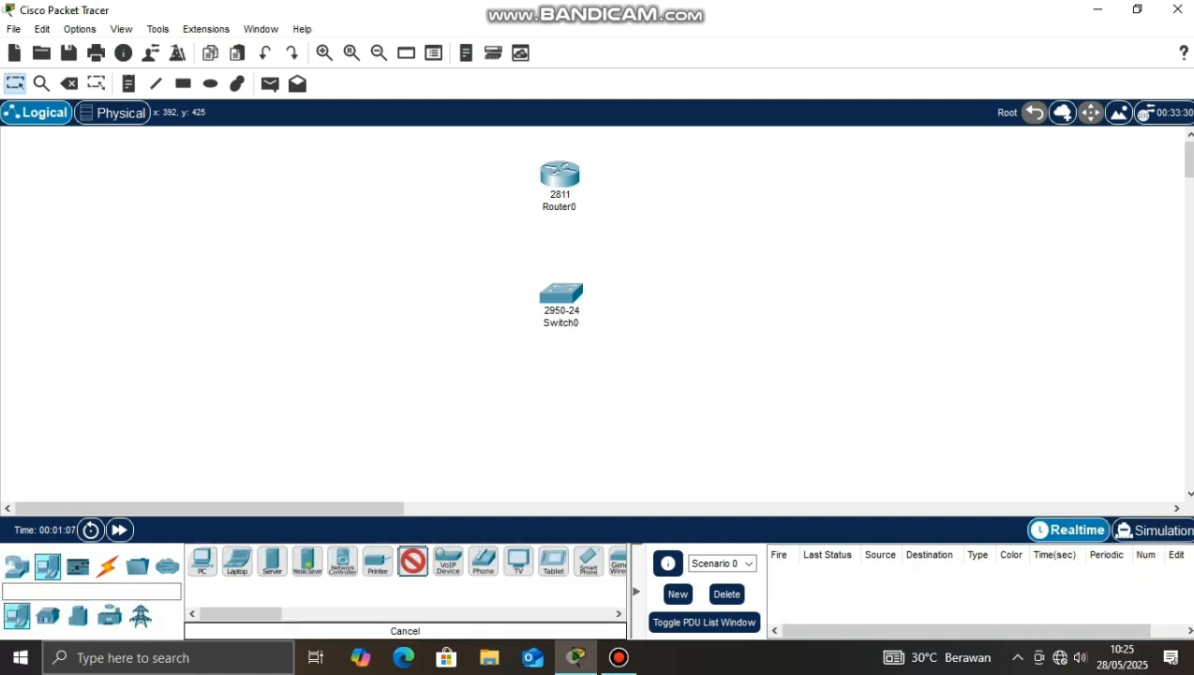
click(341, 366)
click(412, 561)
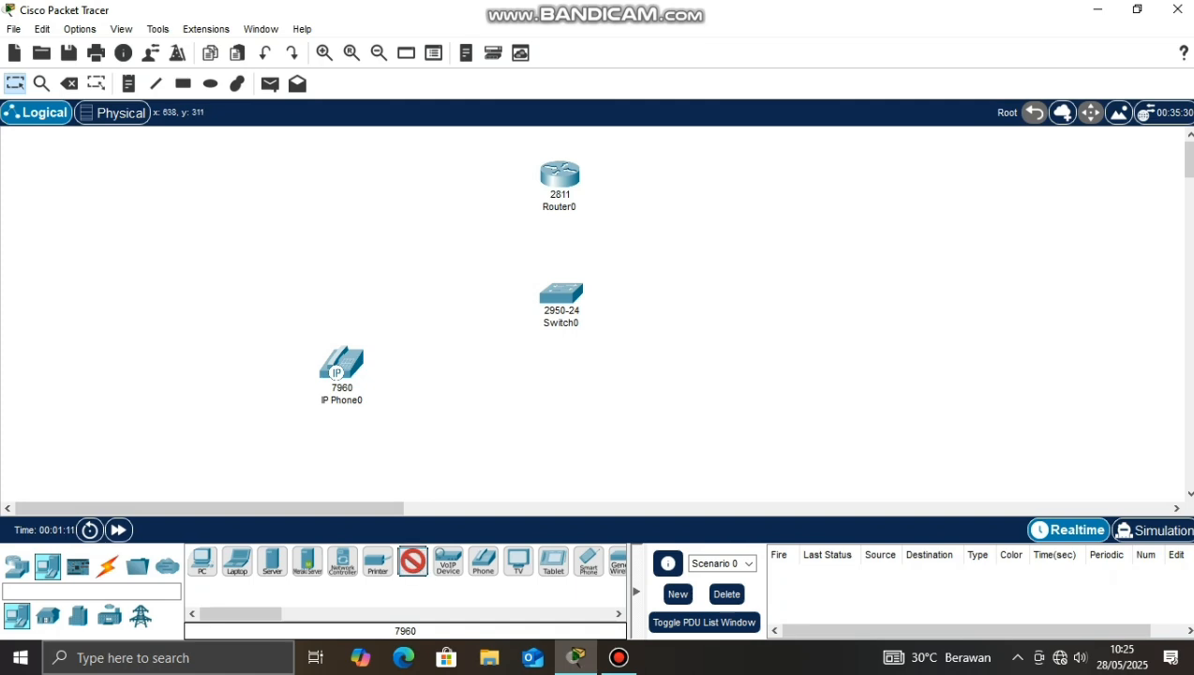
click(549, 416)
click(412, 561)
click(694, 375)
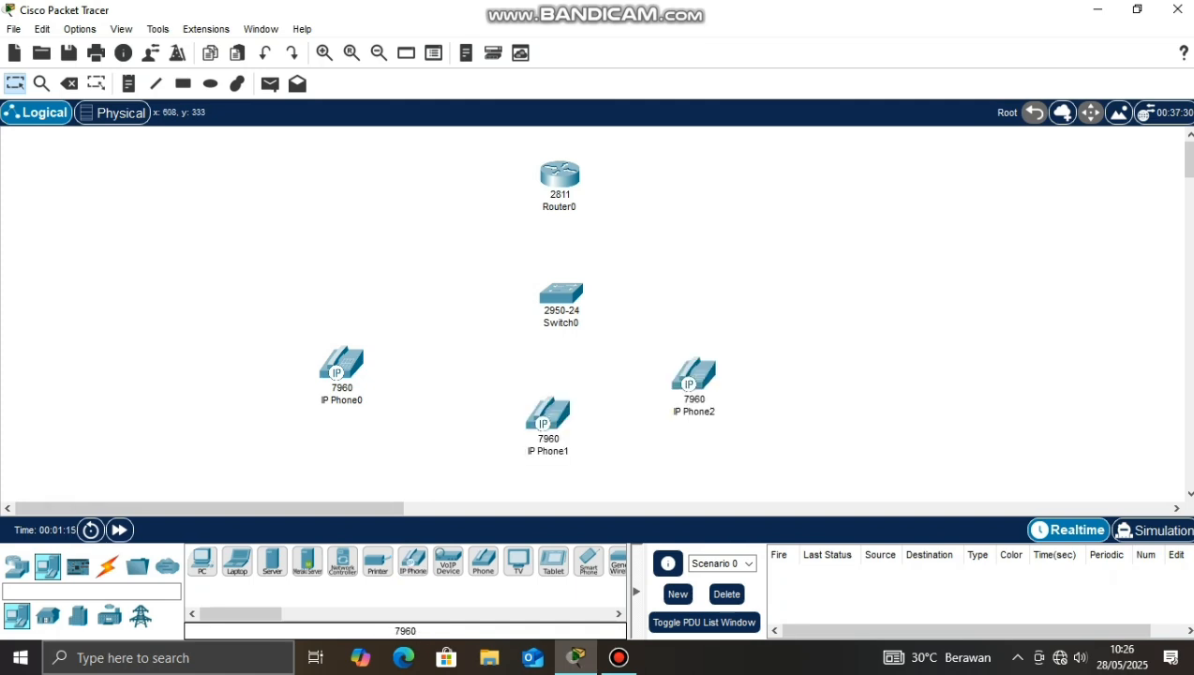
drag(341, 365, 395, 372)
- Connect the router's FastEthernet0/0 to the switch's FastEthernet0/1 with a Copper Straight-Through cable
click(107, 565)
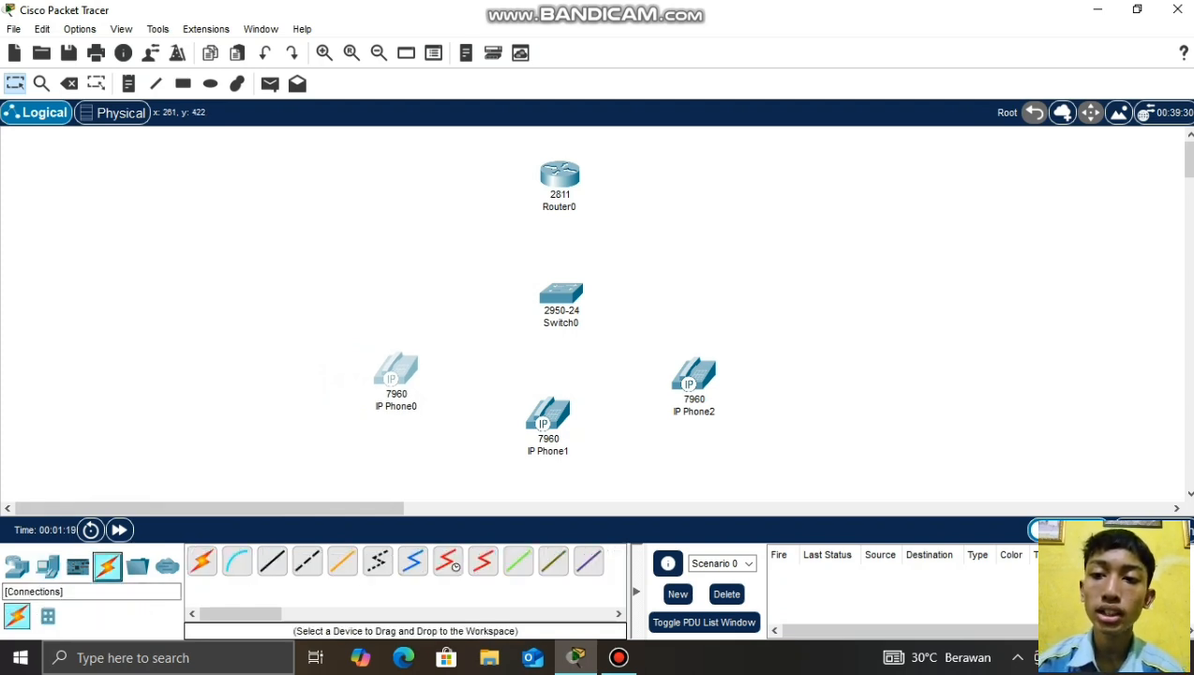
click(271, 560)
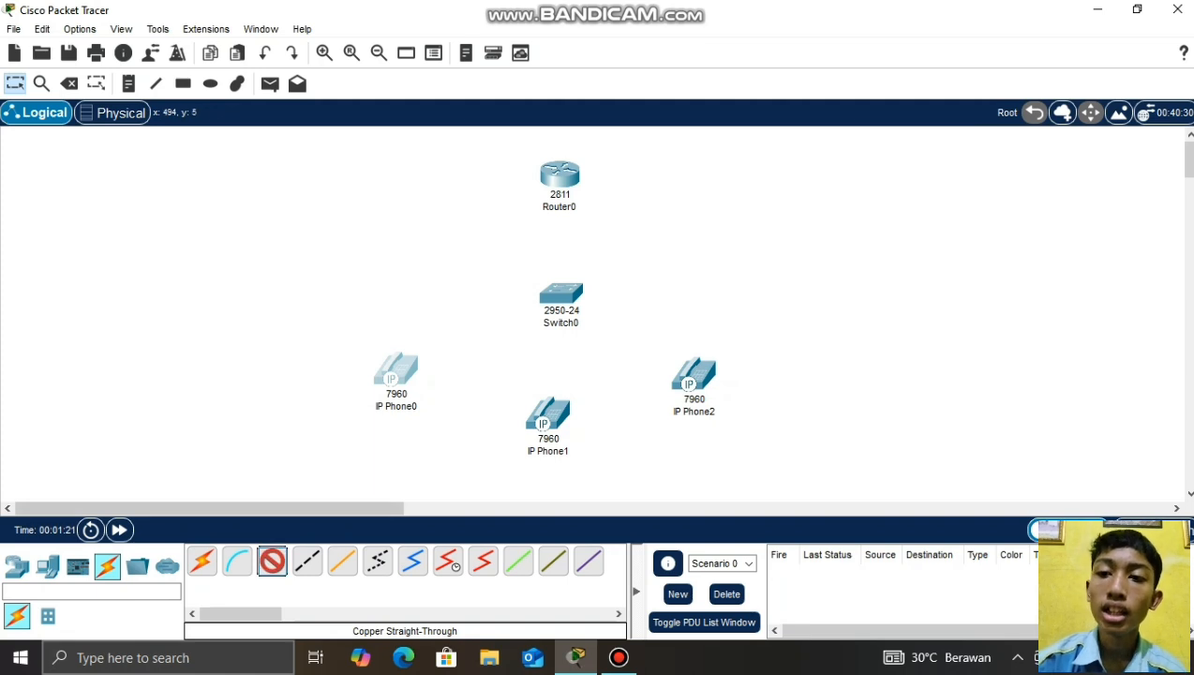
click(569, 180)
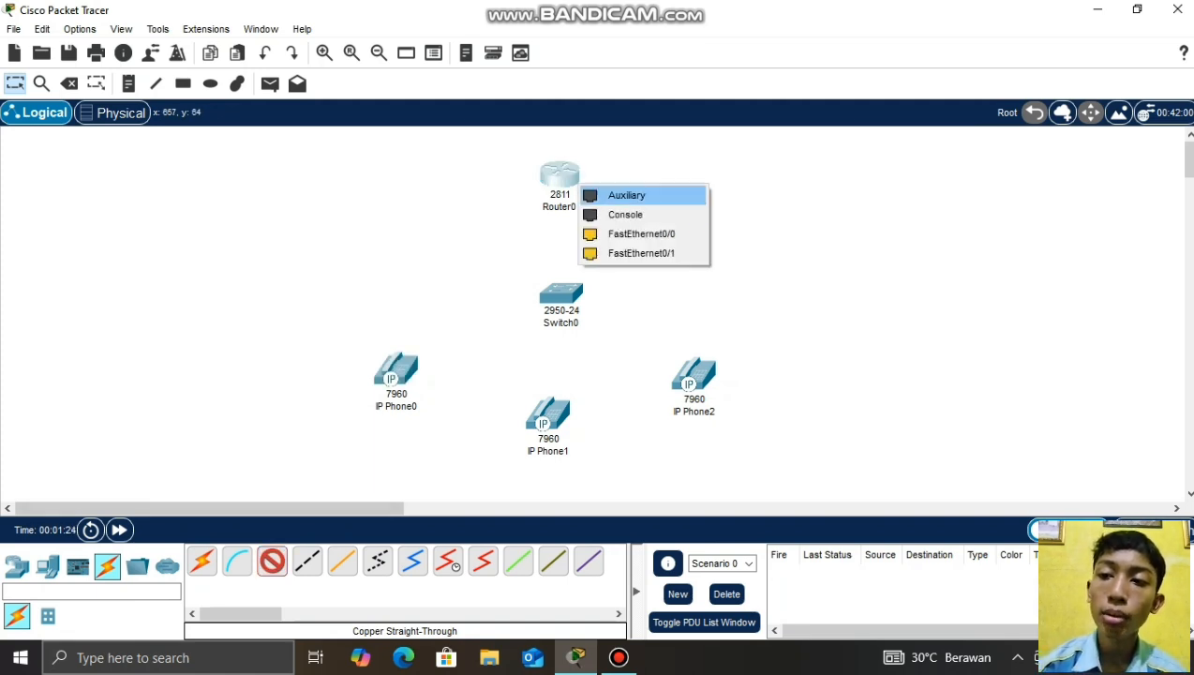
click(641, 233)
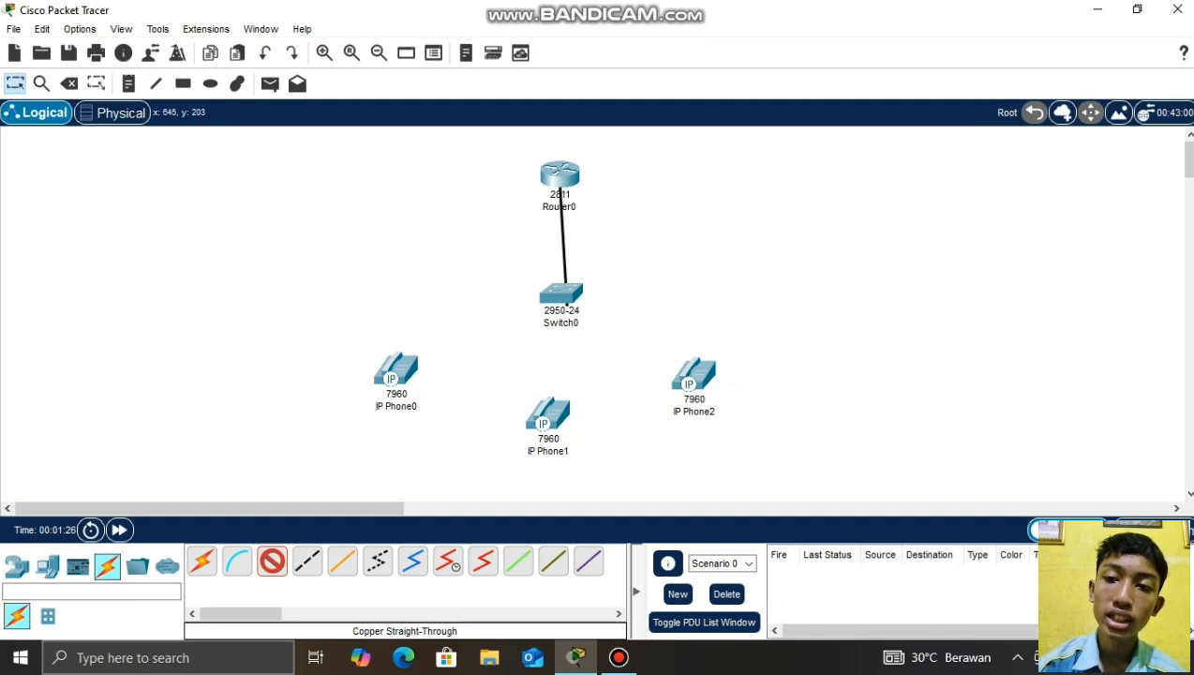
click(562, 293)
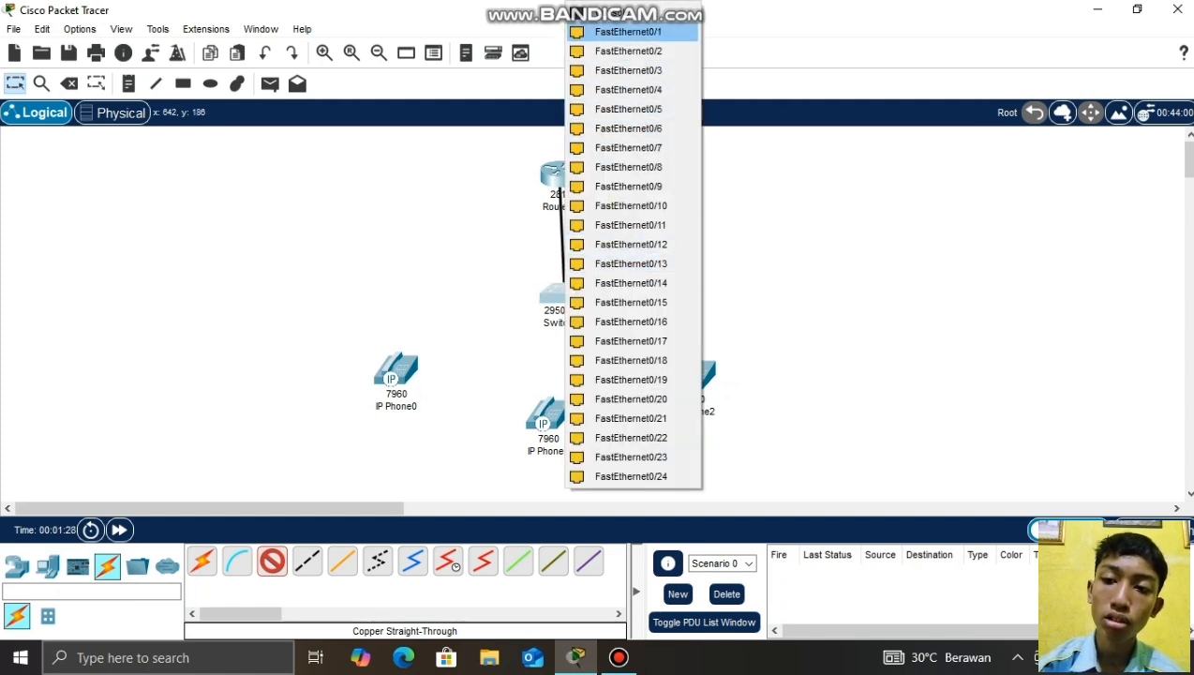
click(628, 32)
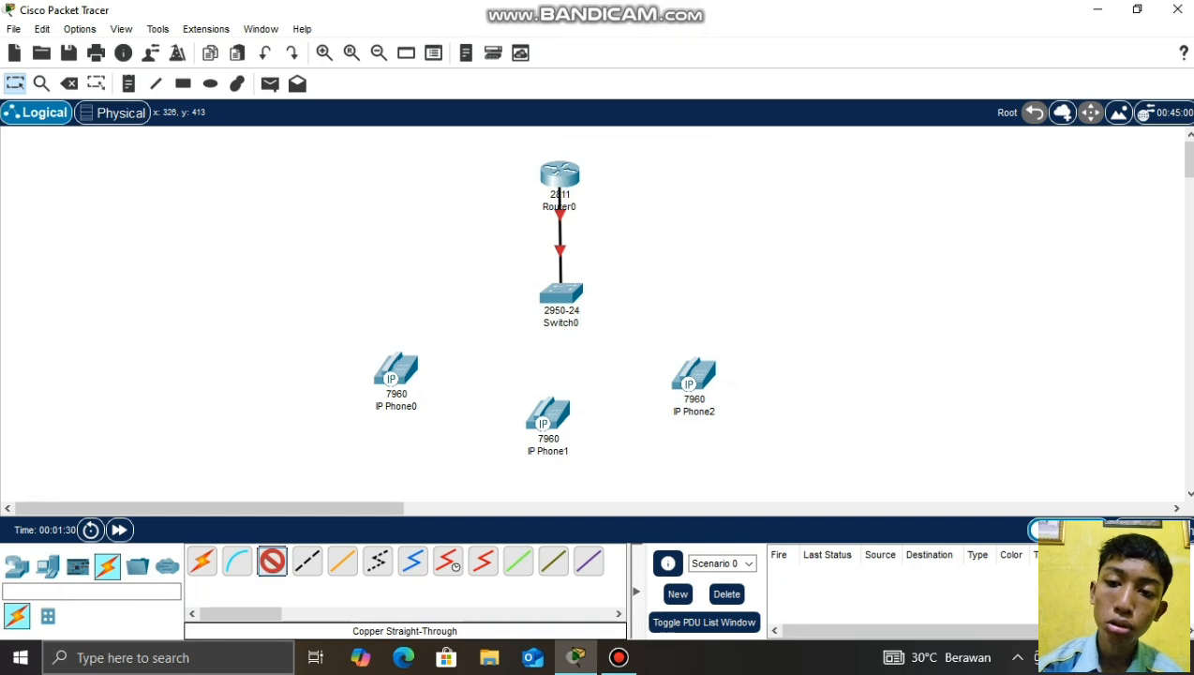
- Connect the switch's FastEthernet0/2 to the Switch port of IP Phone0 with a Copper Straight-Through cable
click(563, 288)
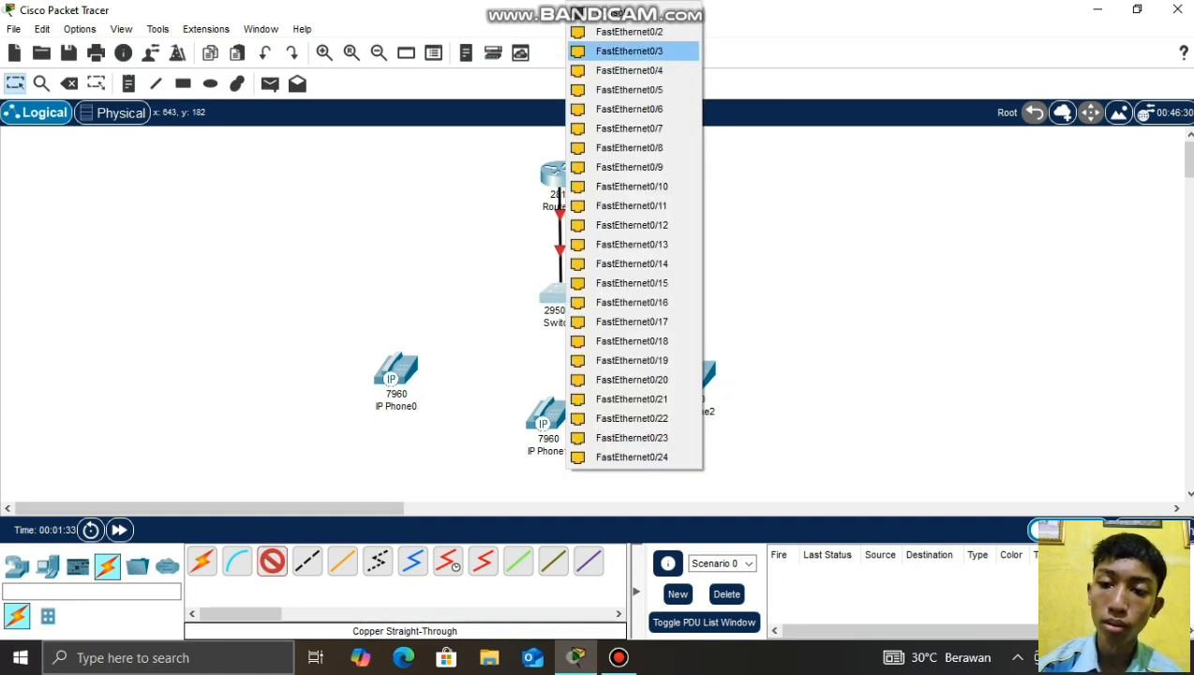
click(628, 32)
click(410, 373)
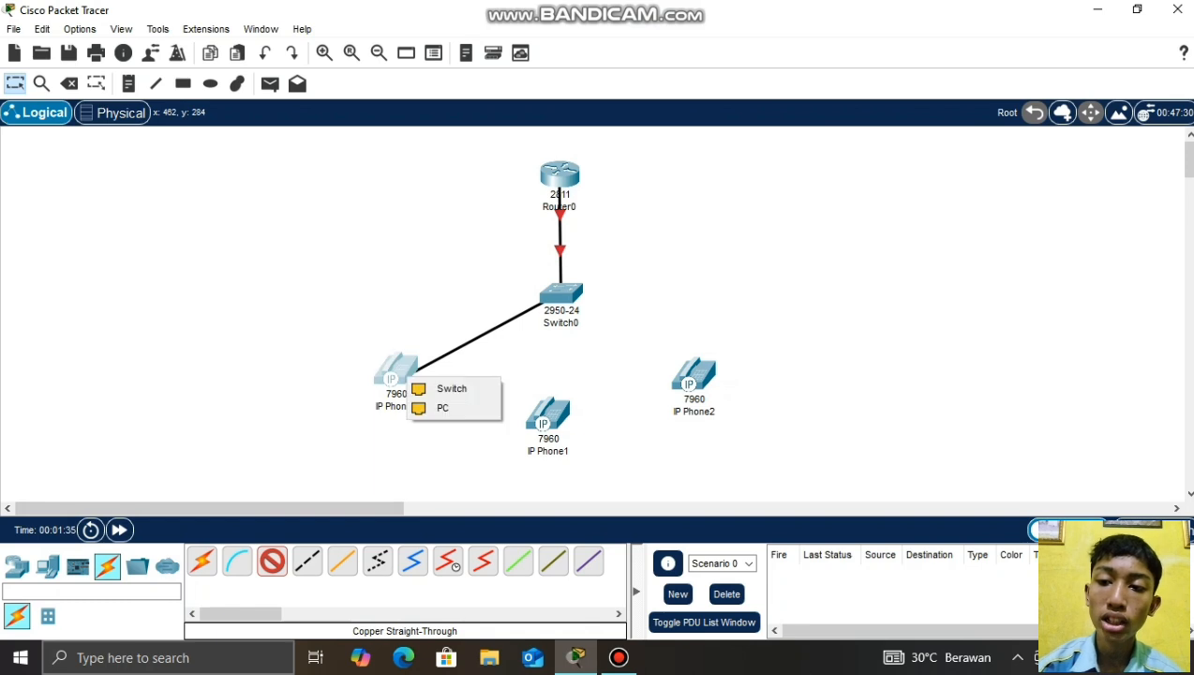
click(451, 388)
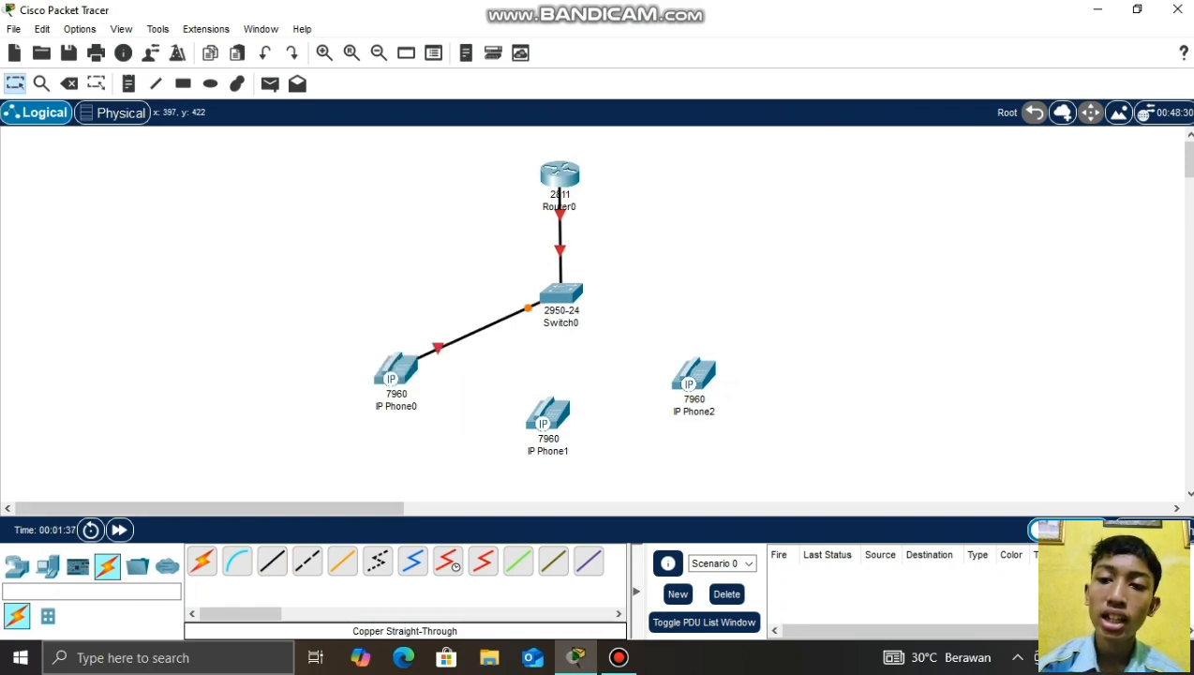
- Connect the switch's FastEthernet0/3 to the Switch port of IP Phone1 with a Copper Straight-Through cable
click(561, 294)
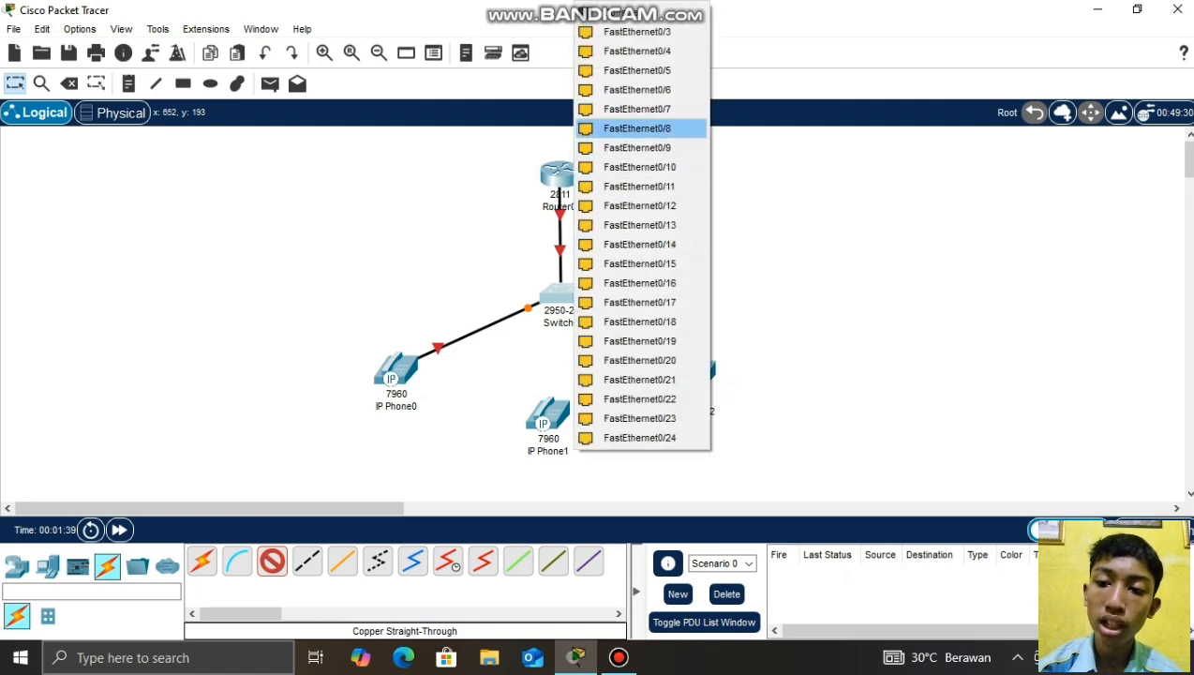
click(638, 32)
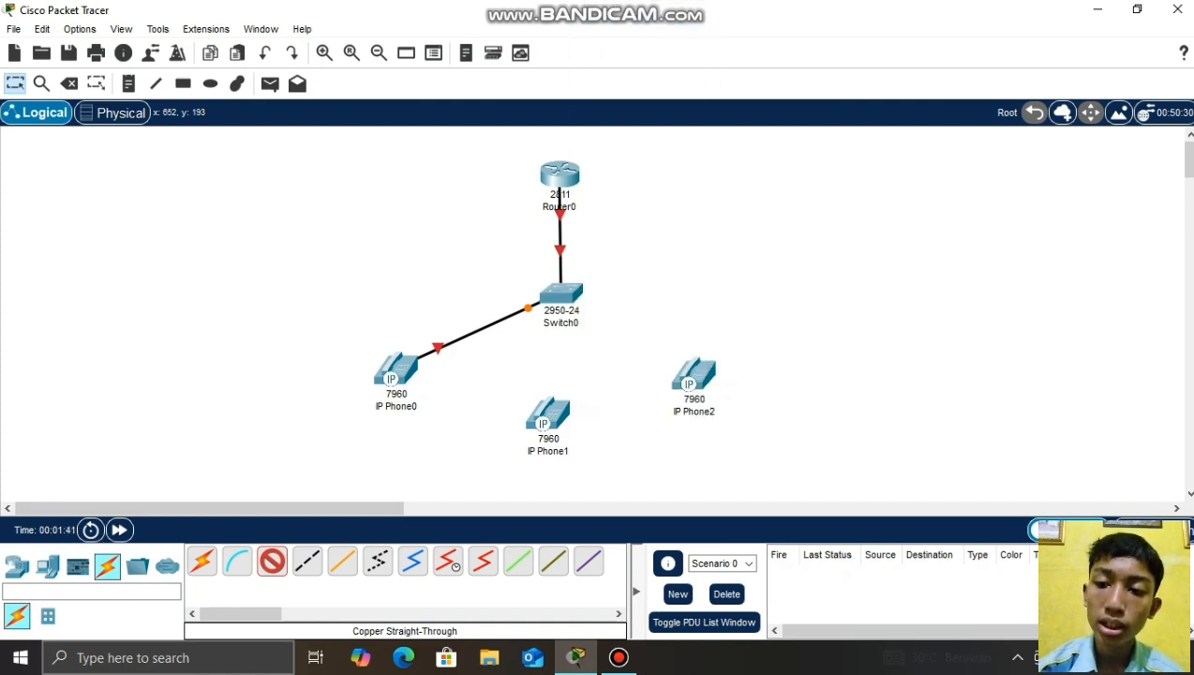
click(558, 403)
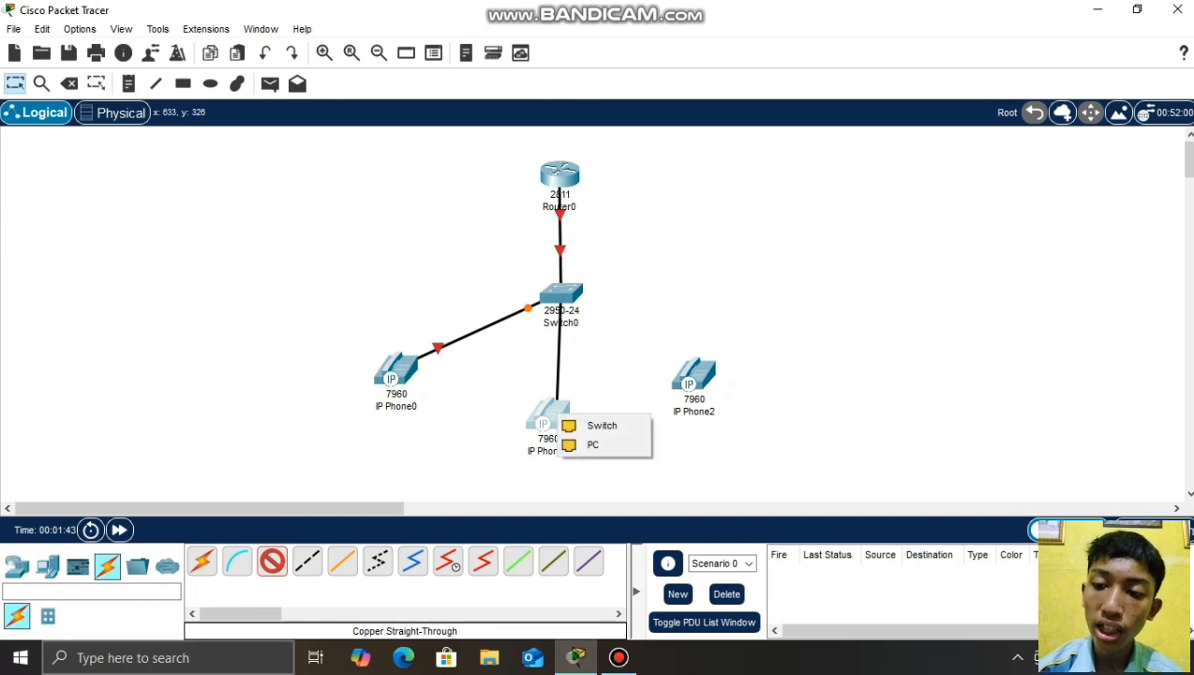
click(602, 426)
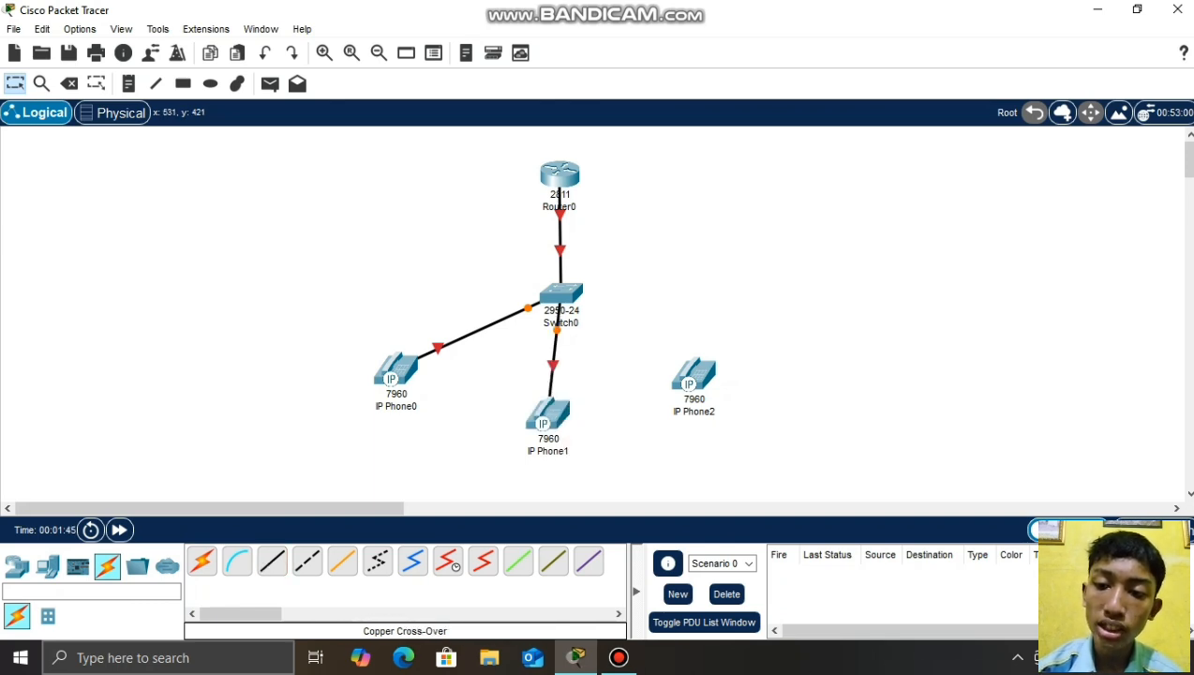
- Connect the switch's FastEthernet0/4 to the Switch port of IP Phone2 with a Copper Straight-Through cable
click(272, 561)
click(560, 295)
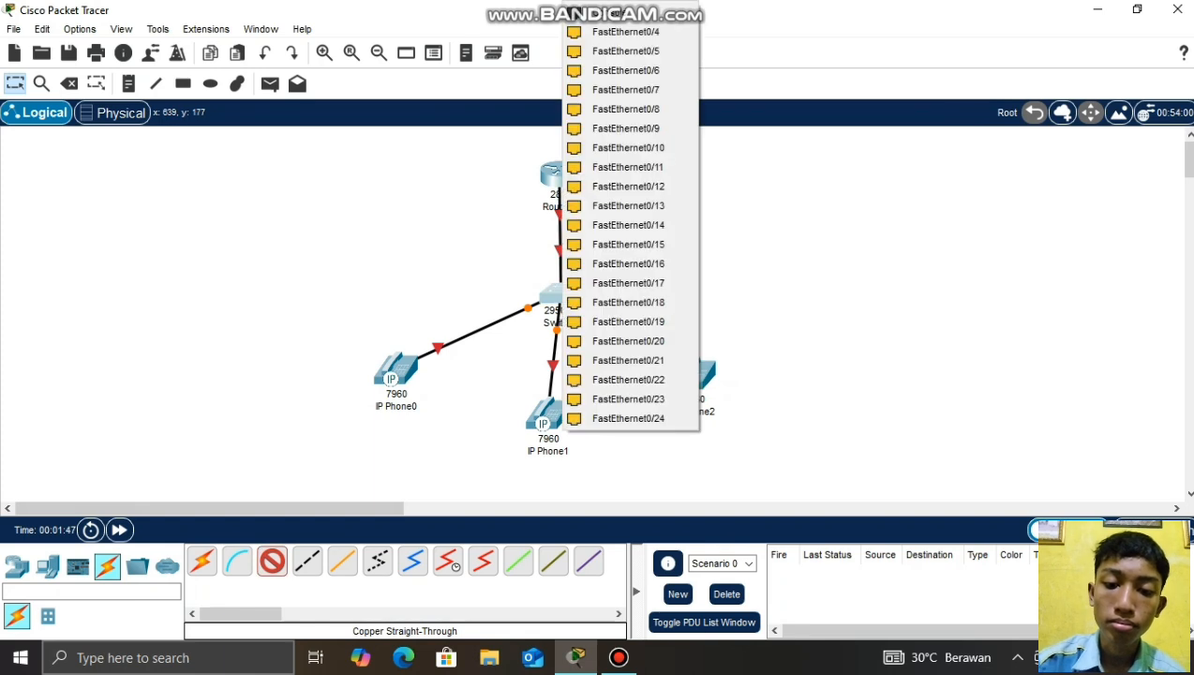
click(626, 32)
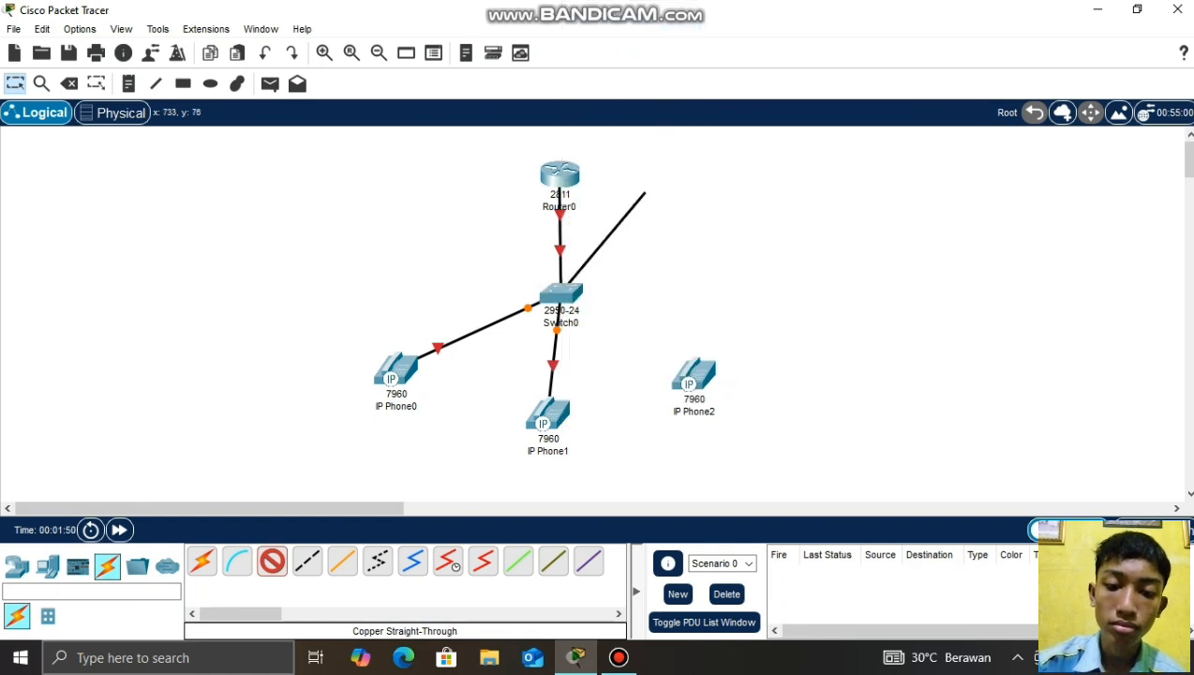
click(694, 371)
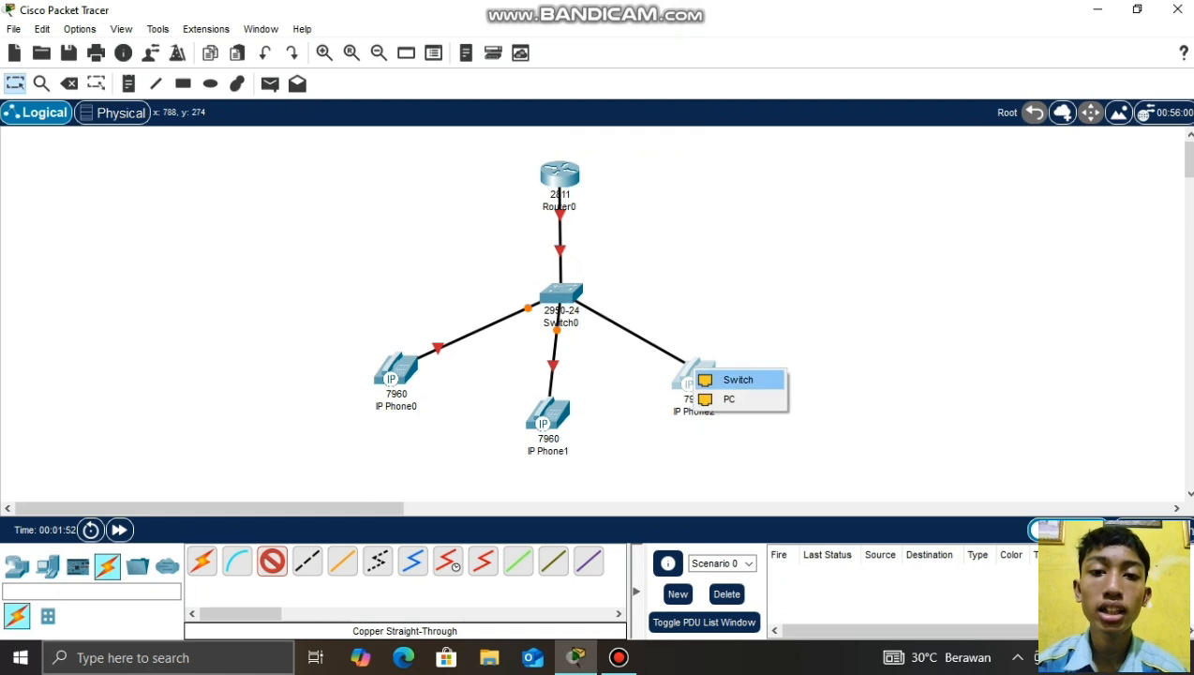
click(738, 380)
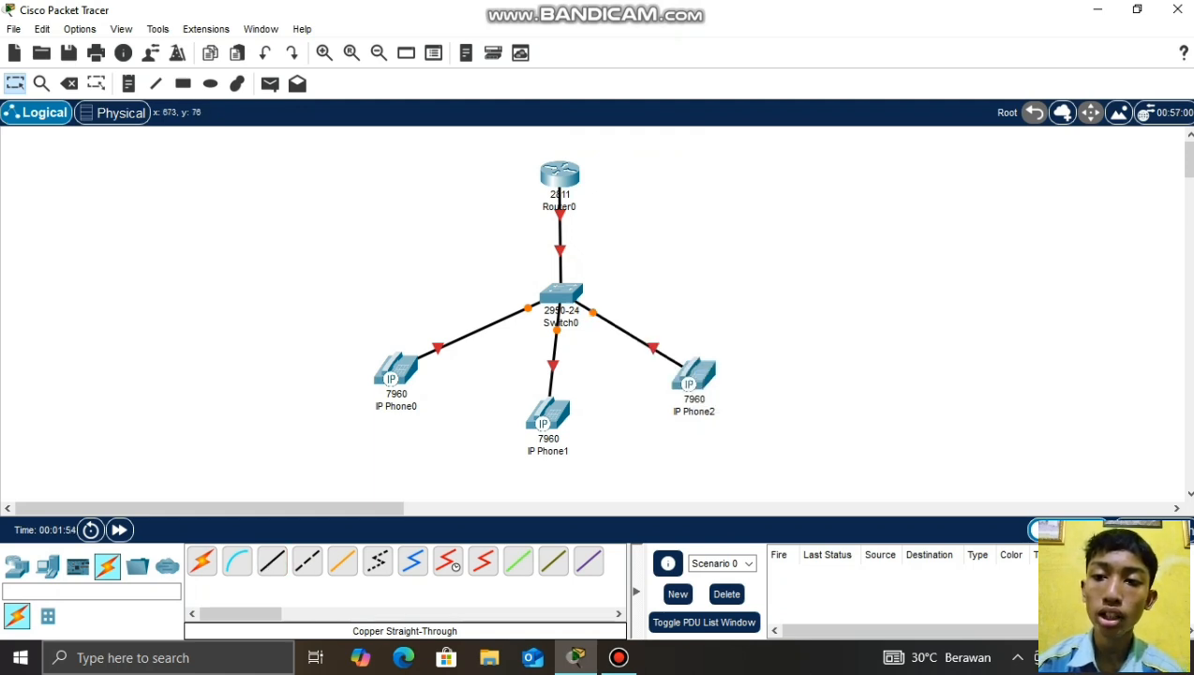
- Open Router0's command line, answer no to the initial configuration dialog and start the console session
click(560, 174)
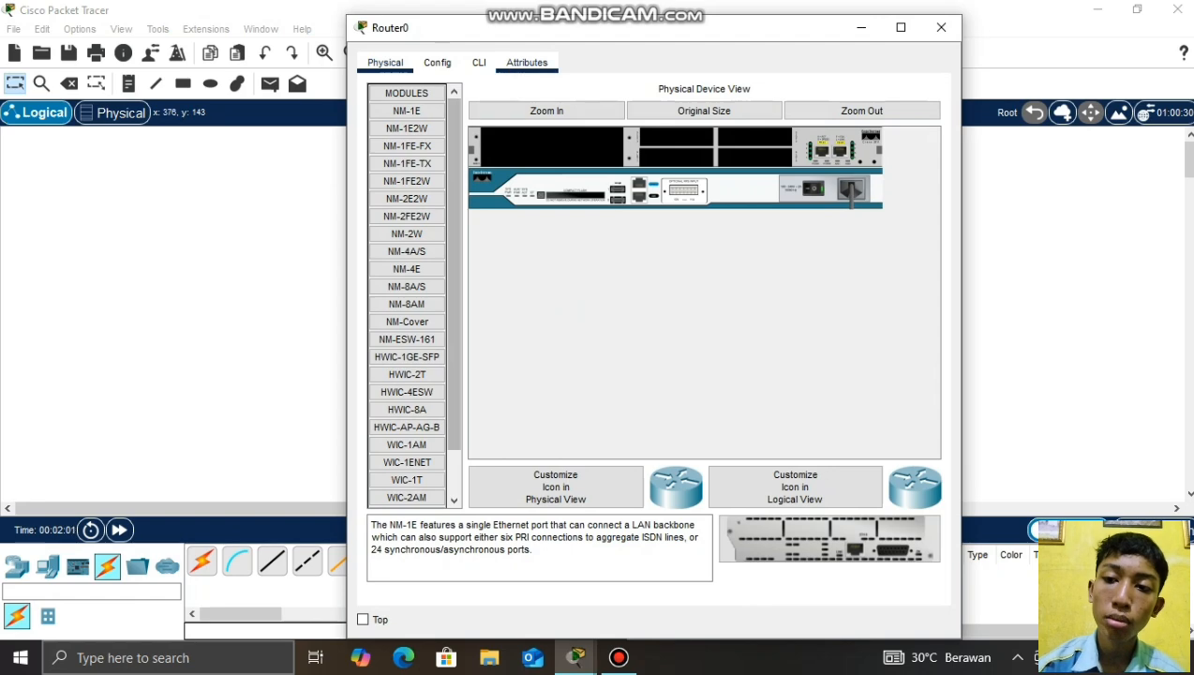
click(479, 62)
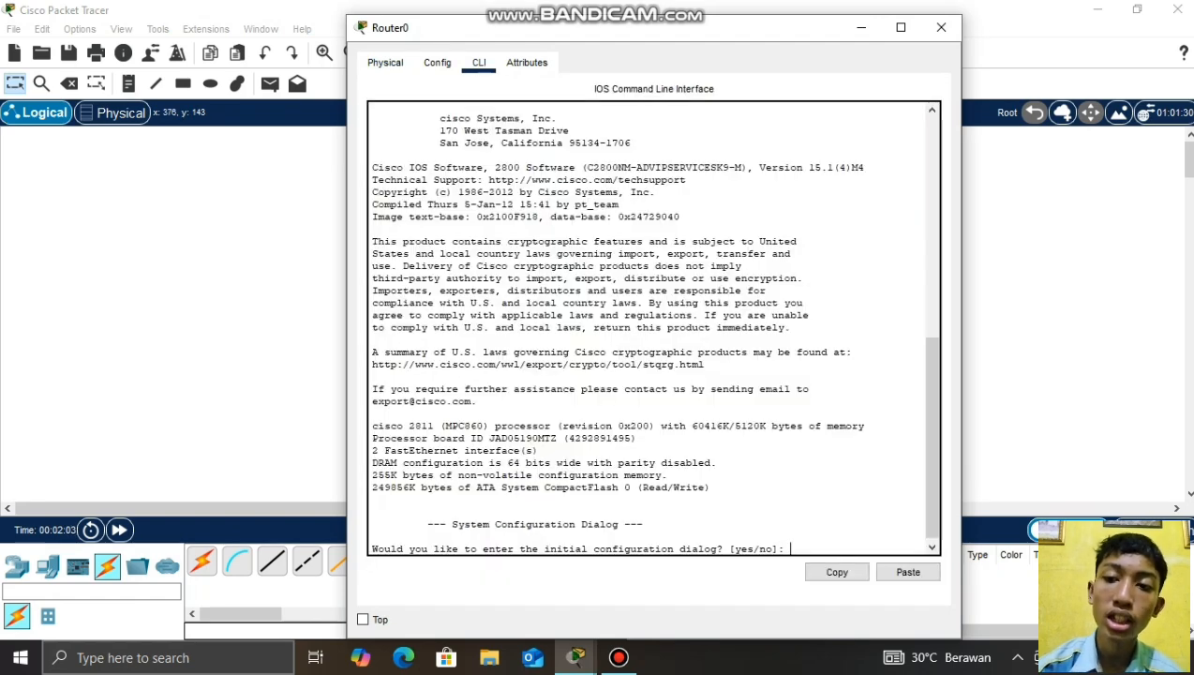
text(no)
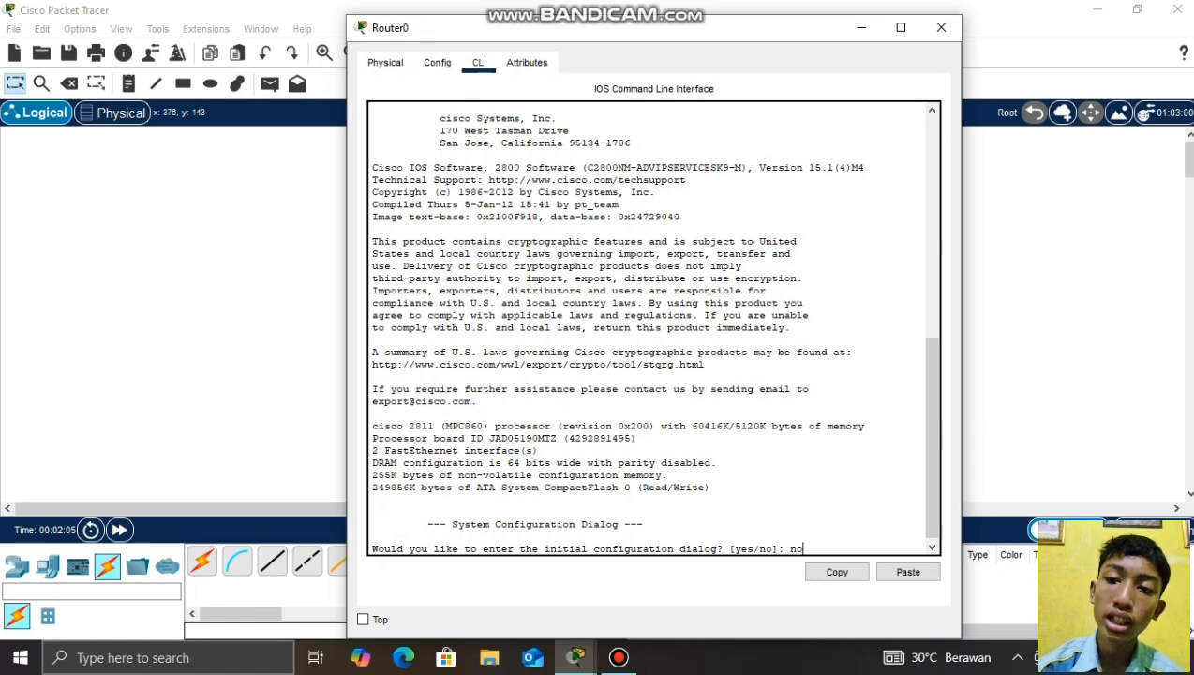
key(Return)
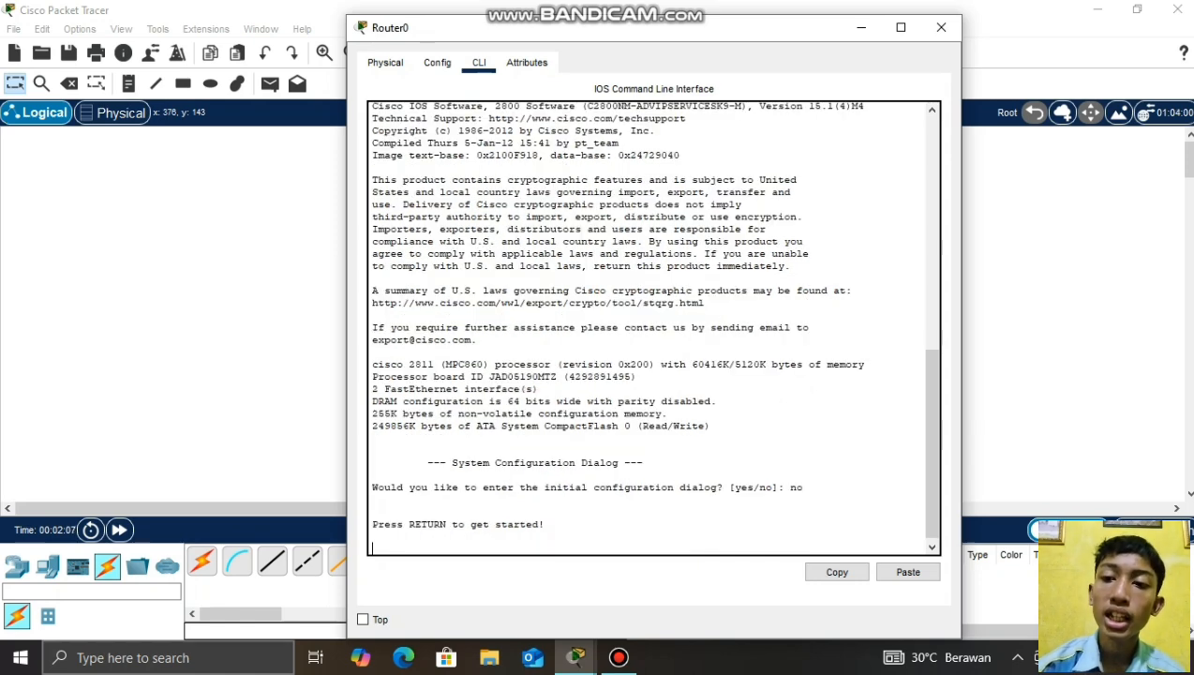
key(Return)
- Enter privileged mode with enable and switch Router0 to global configuration mode with configure terminal
text(en)
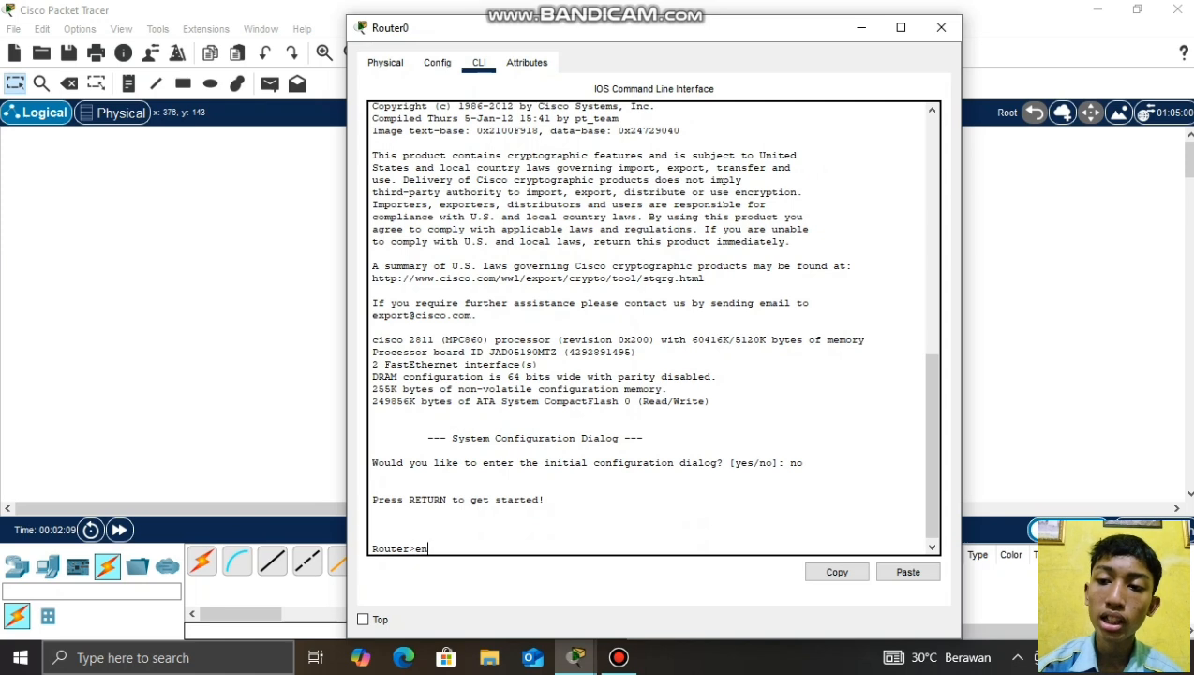
text(able)
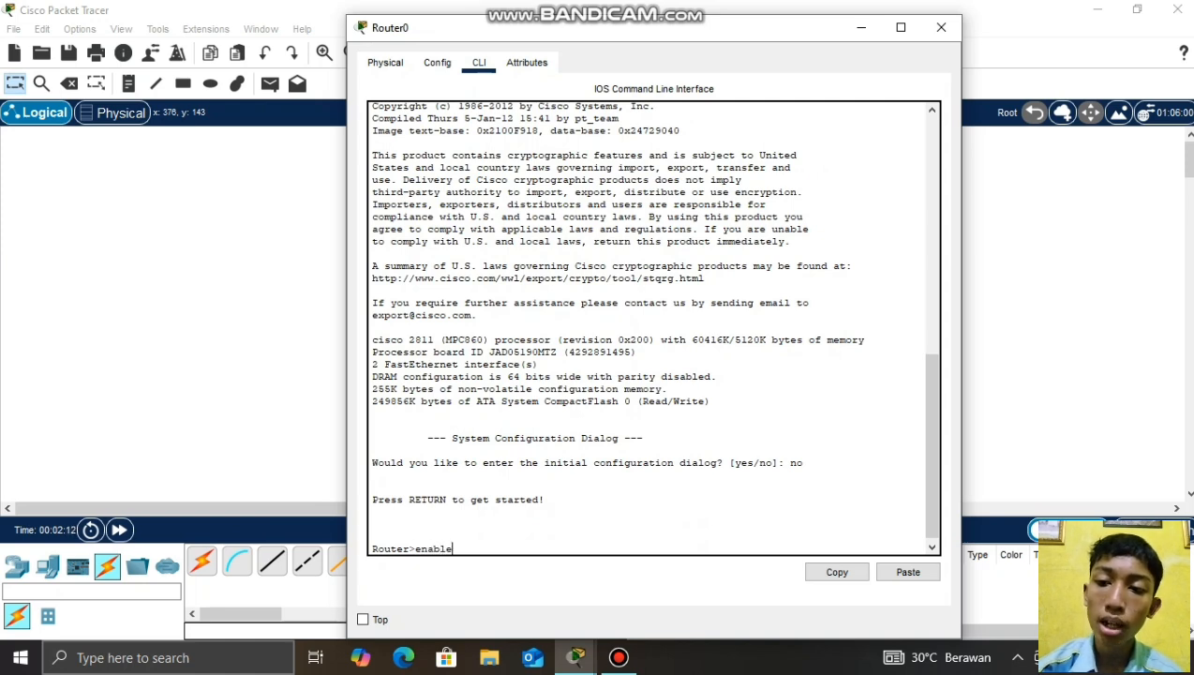
key(Return)
text(con)
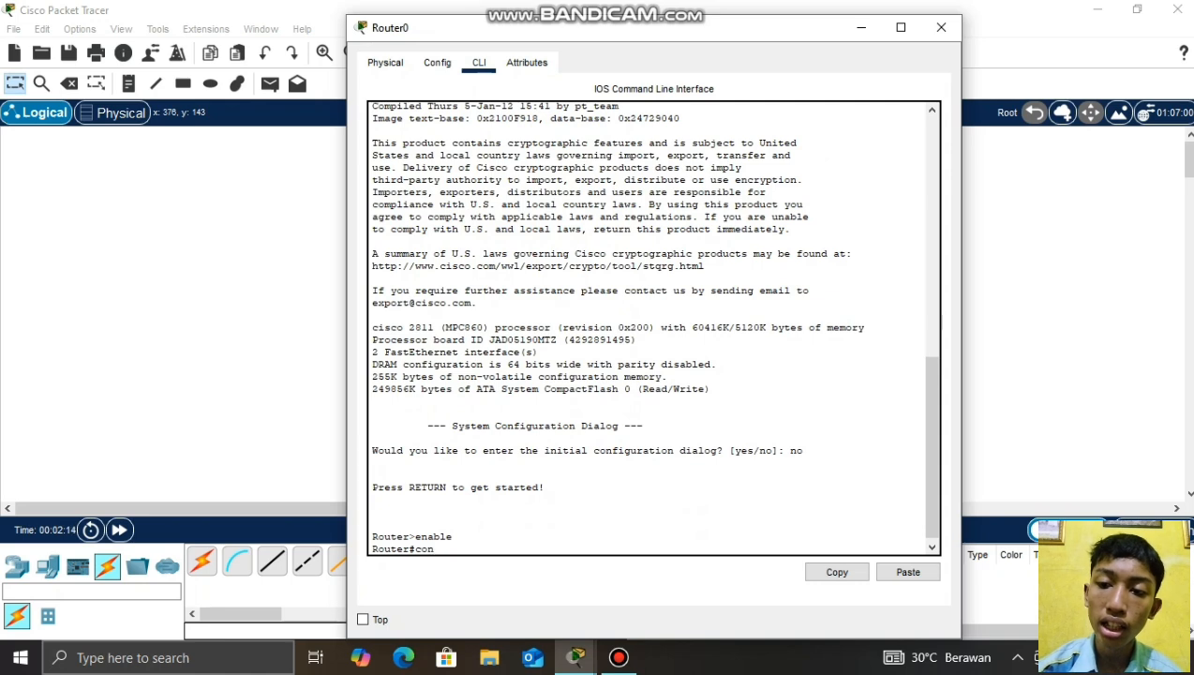
text(figure)
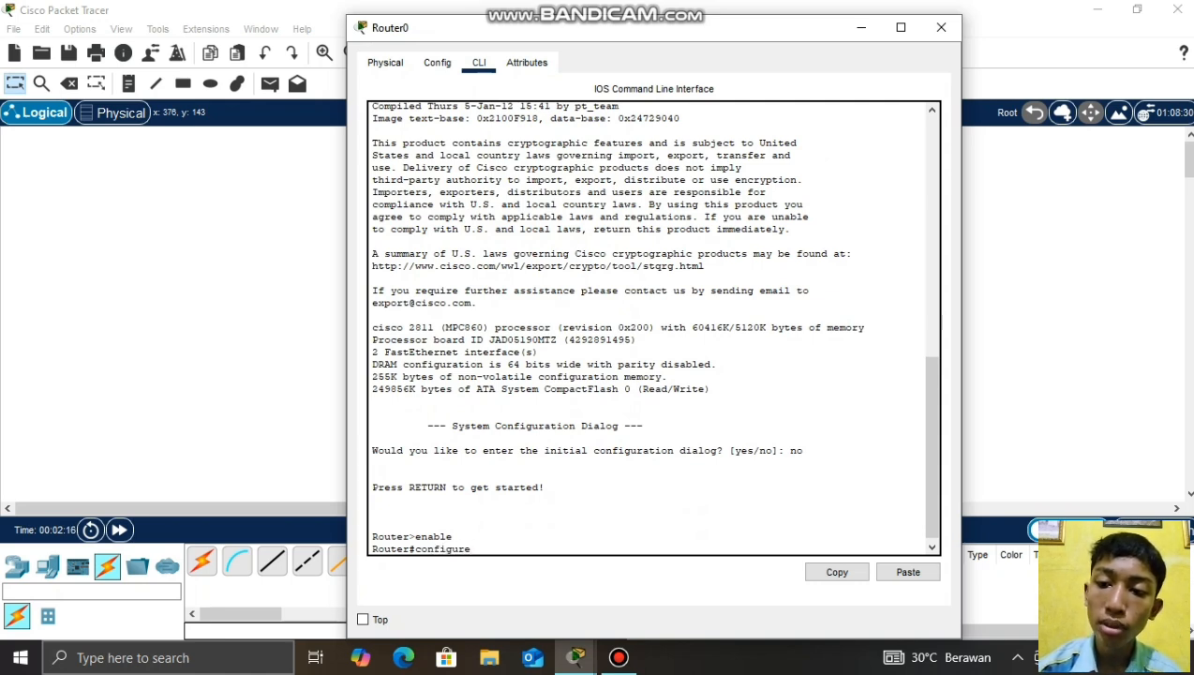
text( ter)
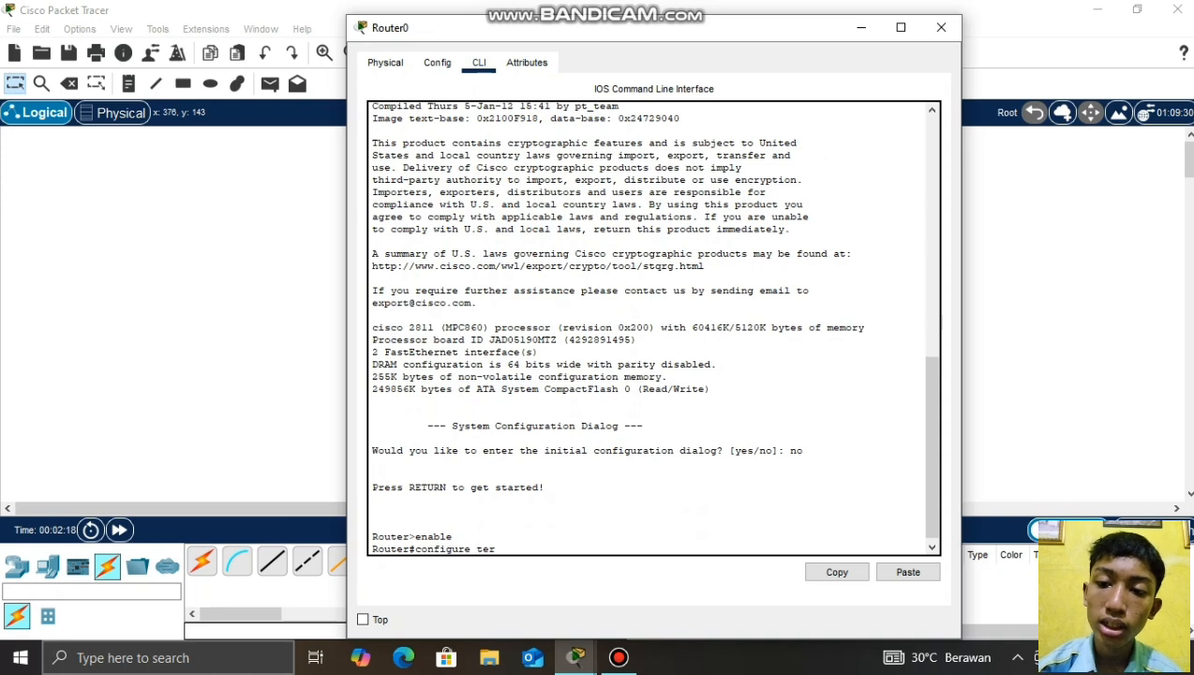
text(minal)
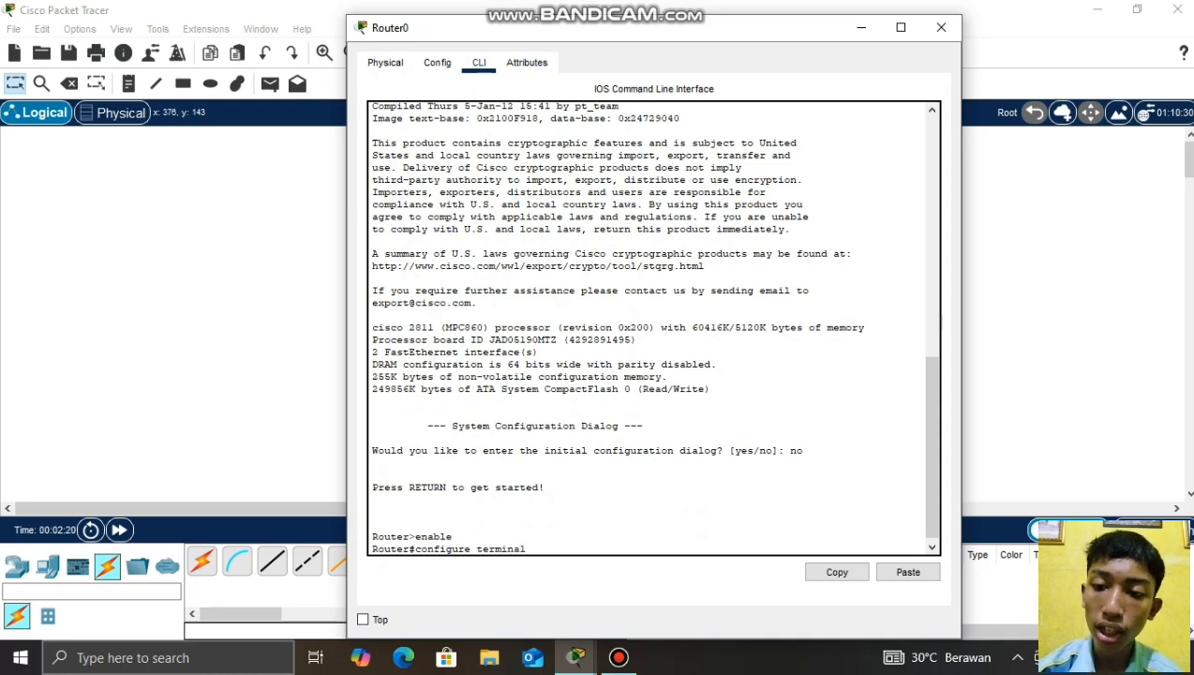
key(Return)
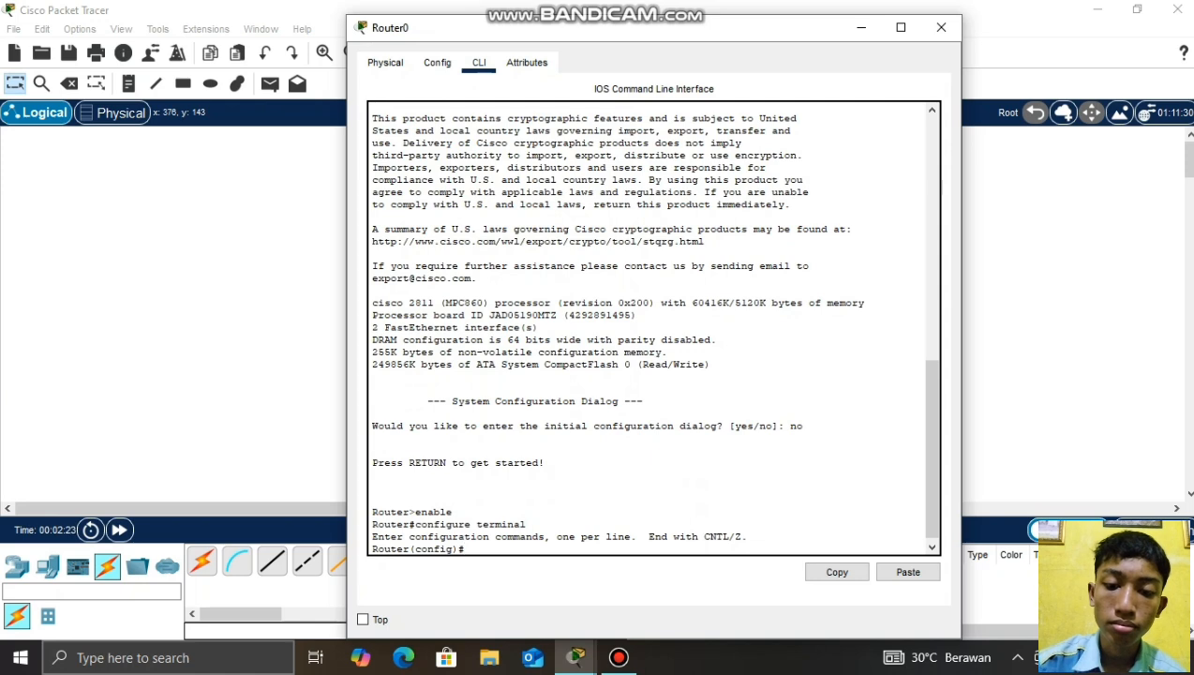
- Select interface fastethernet 0/0 on the router and bring it up with no shutdown
text(in)
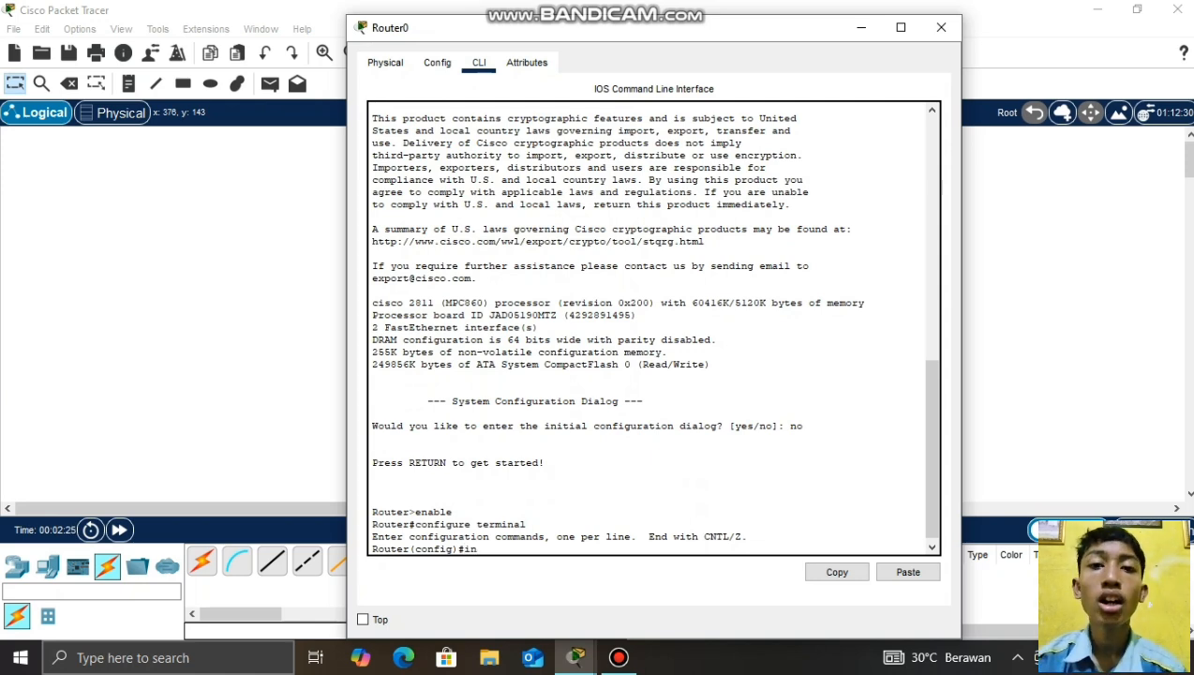
text(terface)
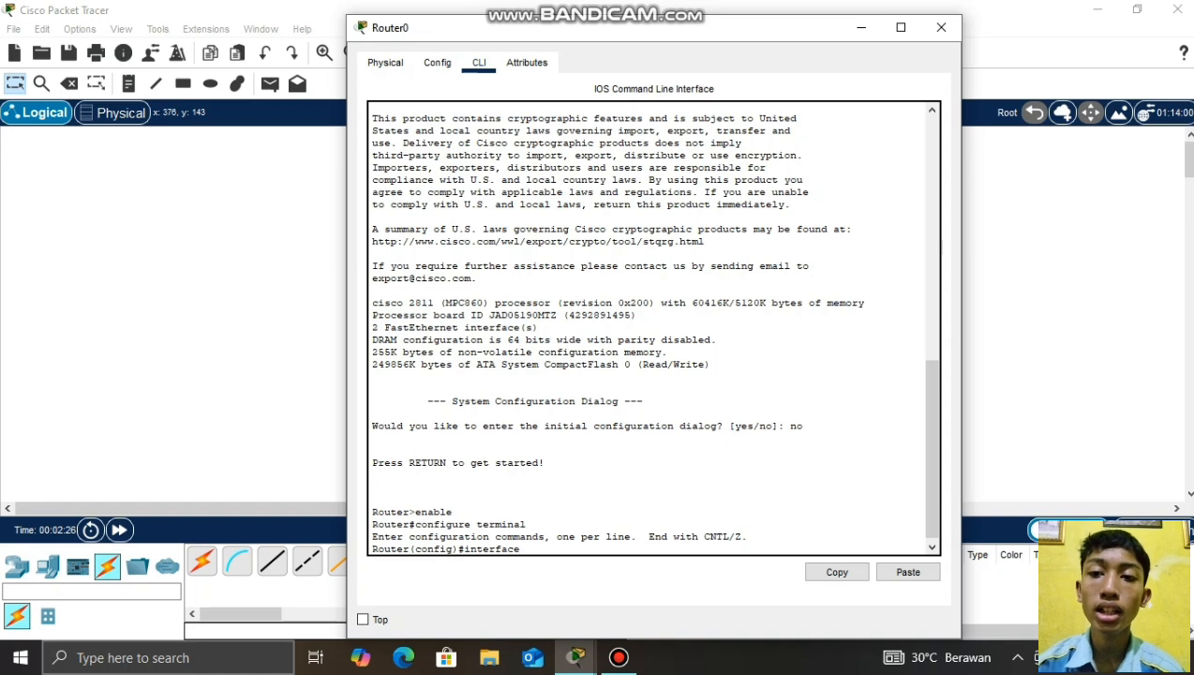
text( fast)
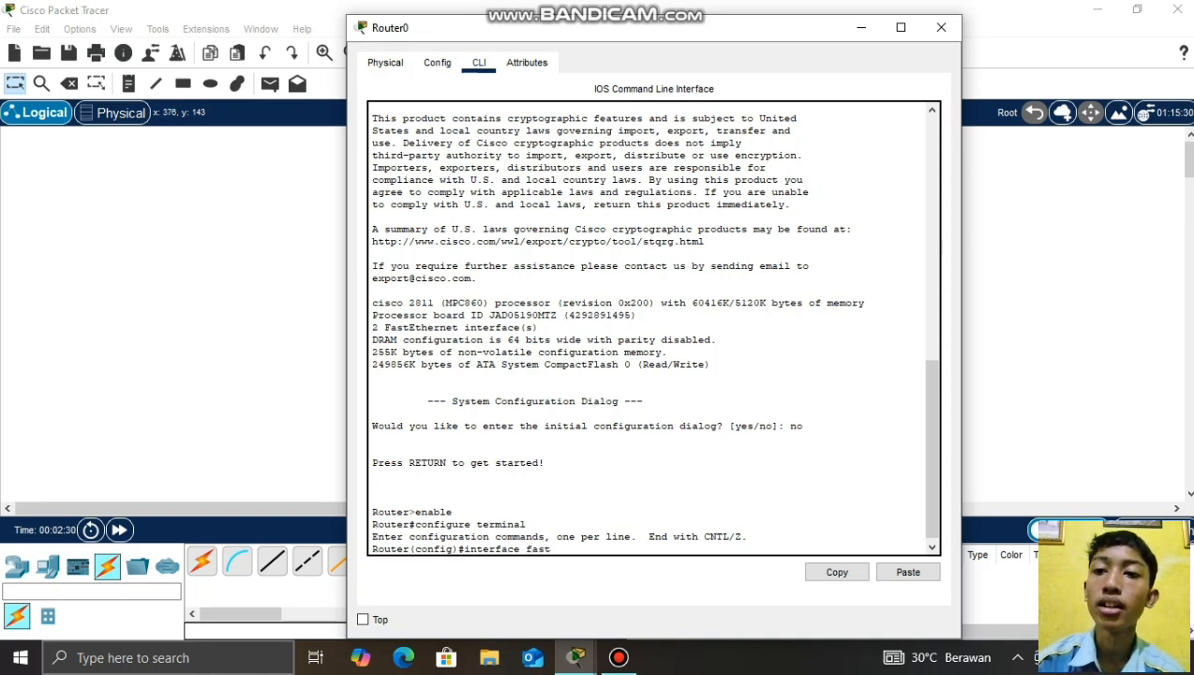
text(ethernet 0/0)
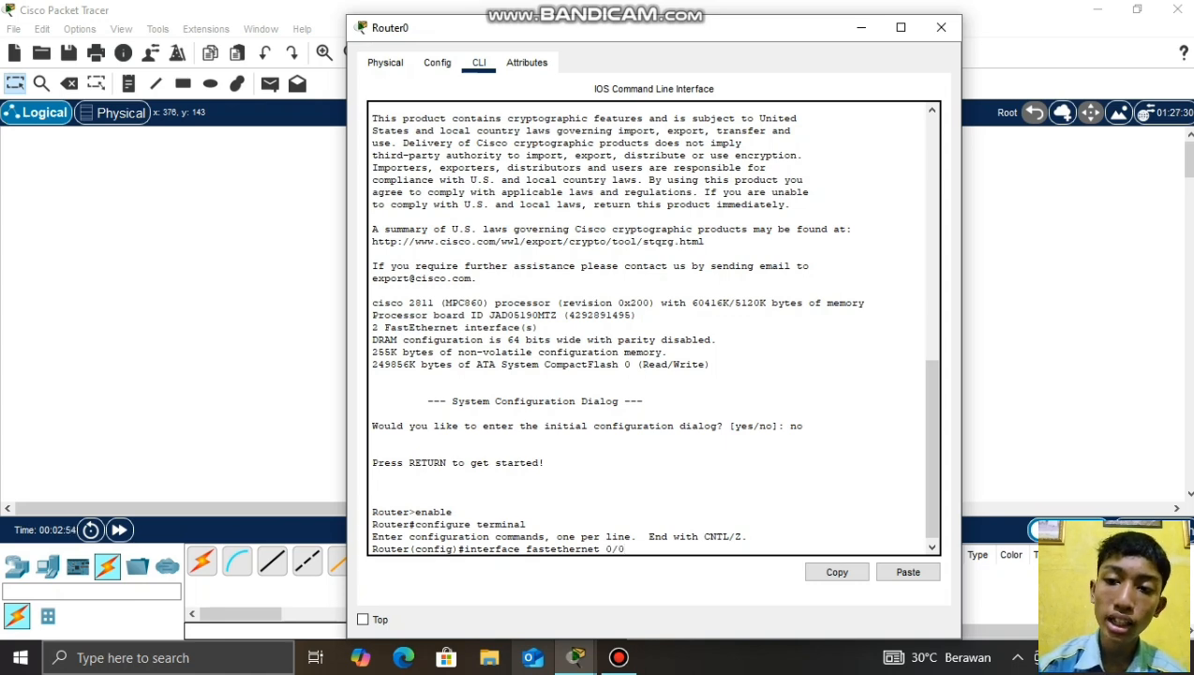
key(Return)
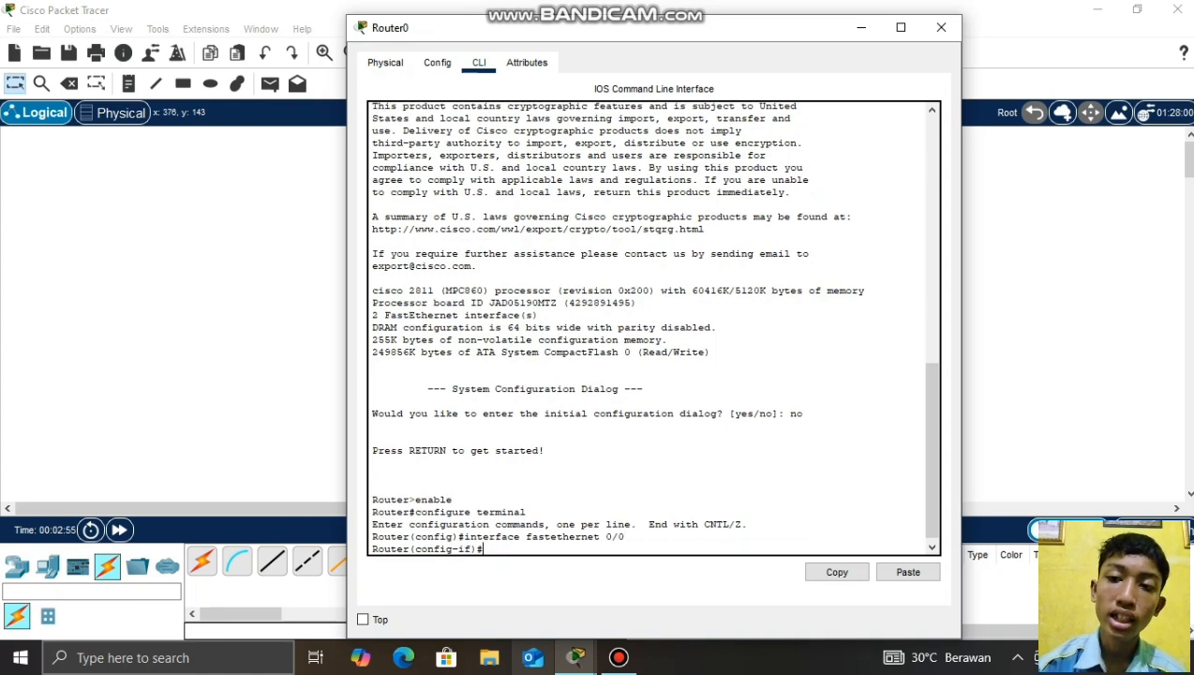
text(no shu)
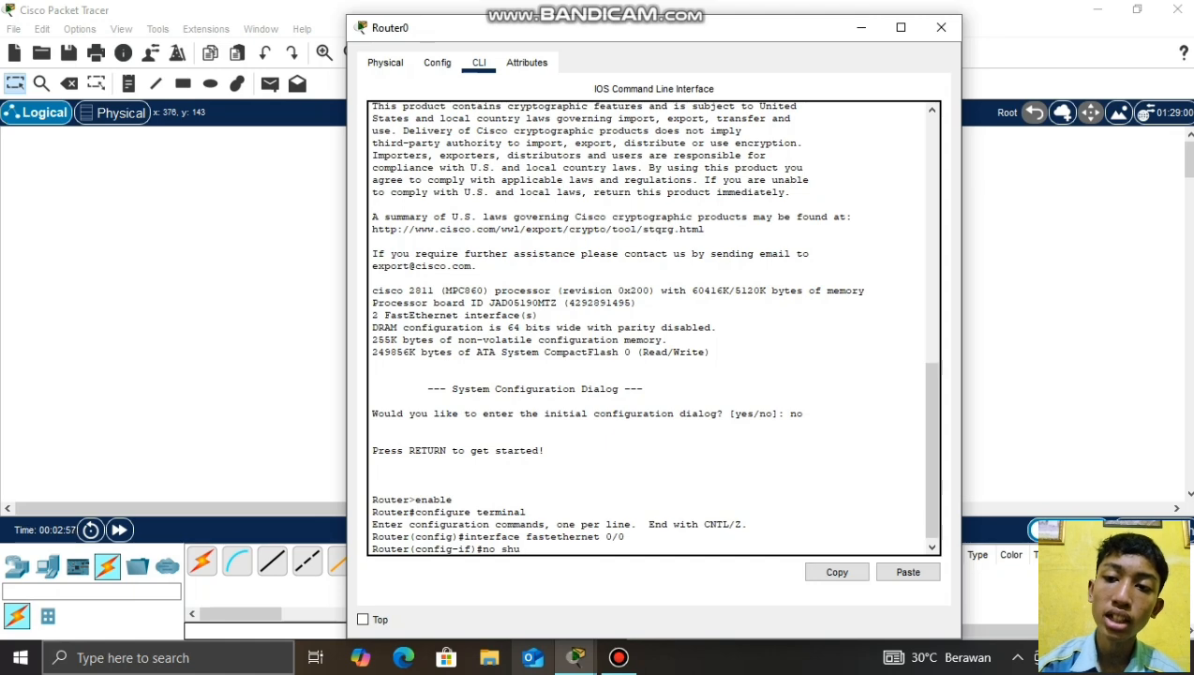
text(tdo)
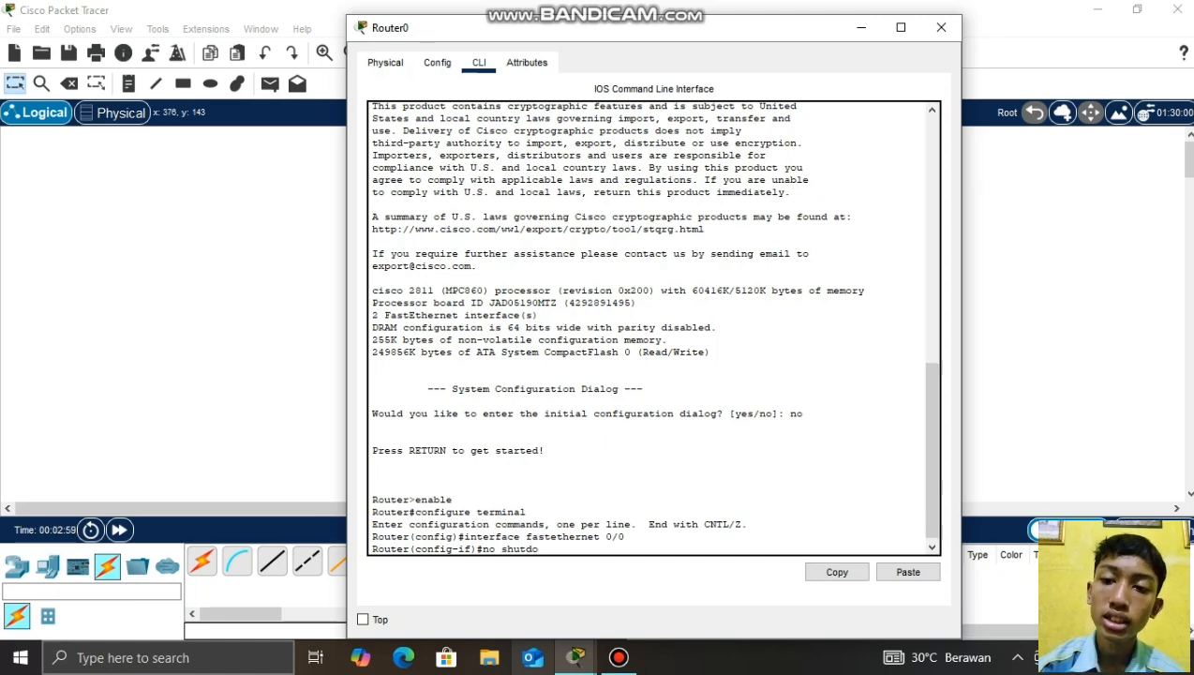
text(wn)
key(Return)
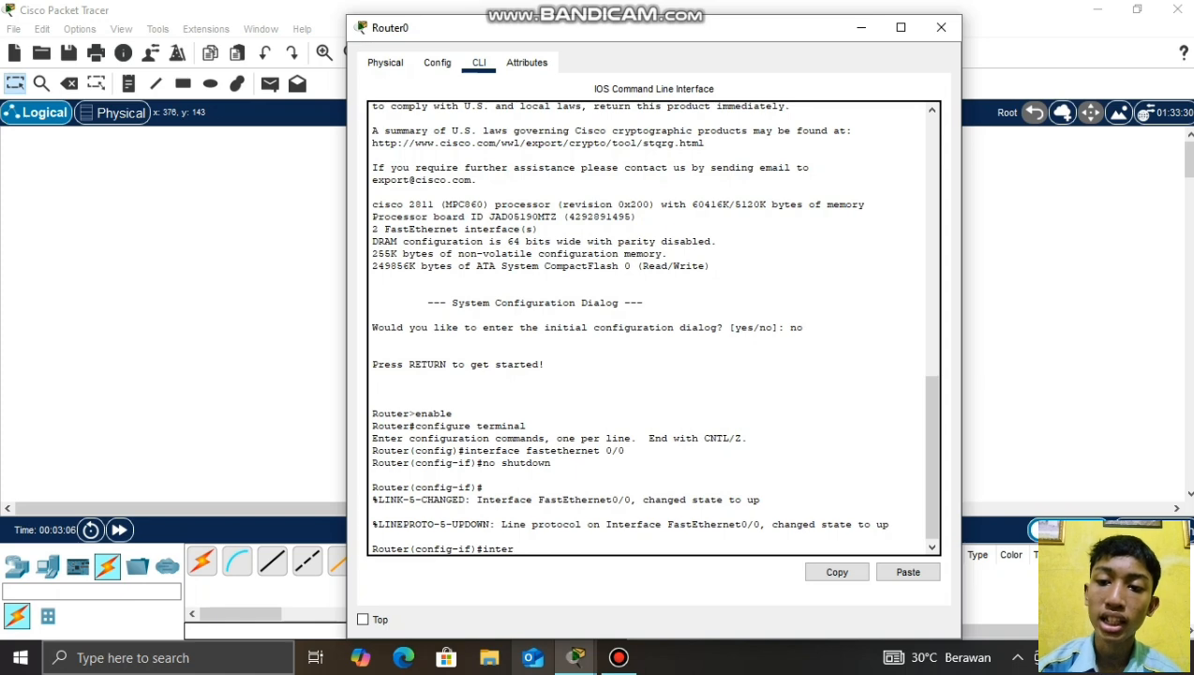
- Create the router subinterface fa 0/0.10 and enter its configuration
text(inter)
key(BackSpace)
key(BackSpace)
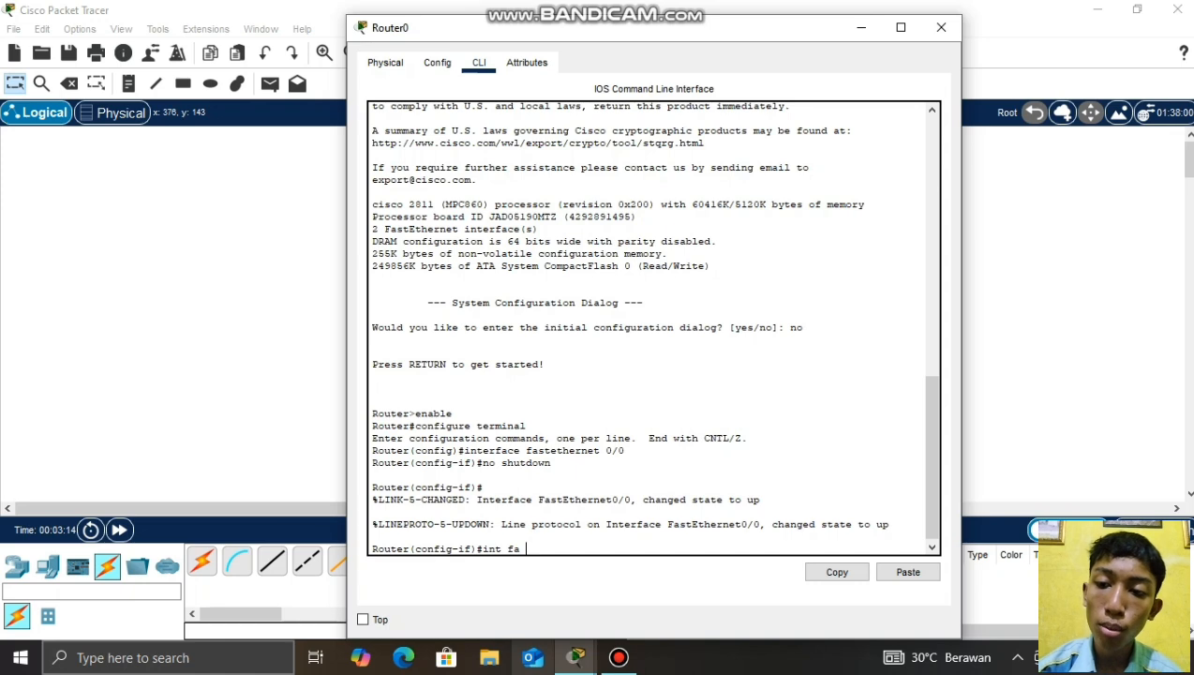
text(fa 0/)
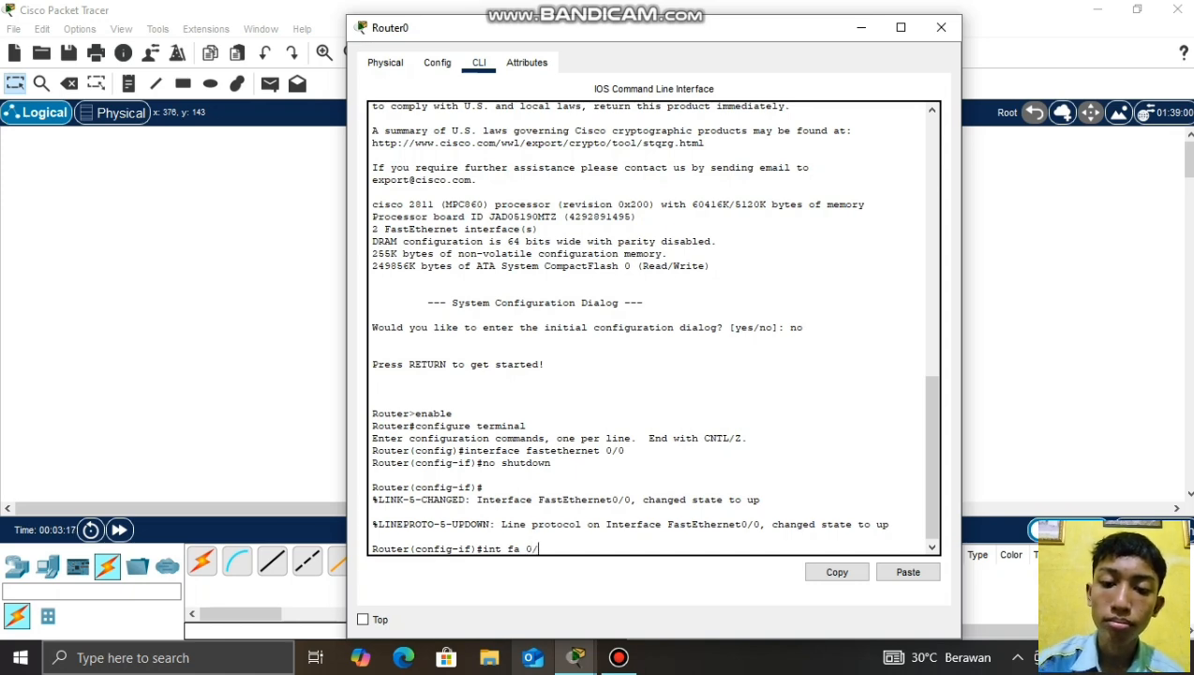
text(0.1)
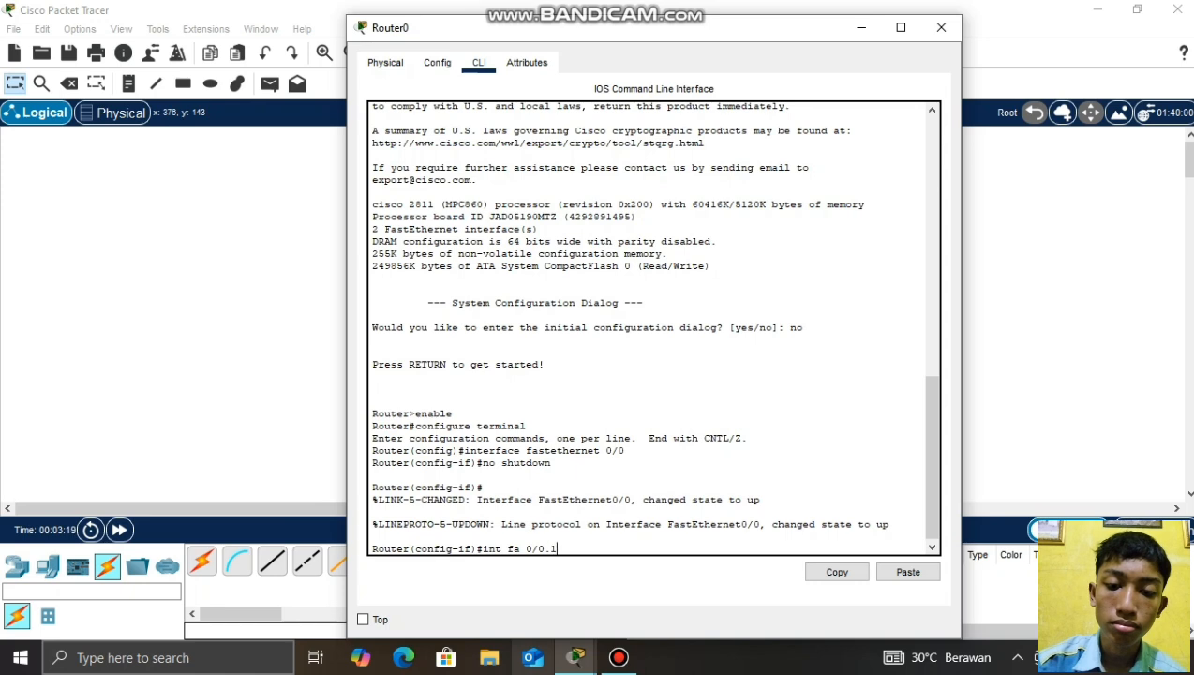
text(0)
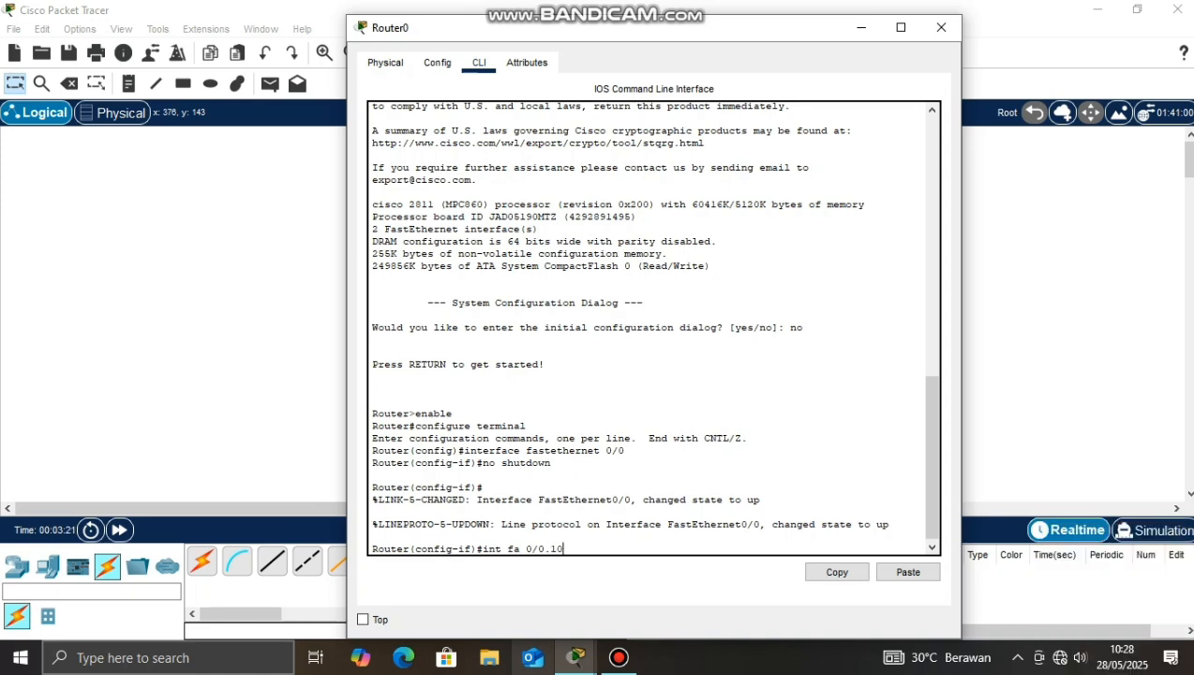
key(Return)
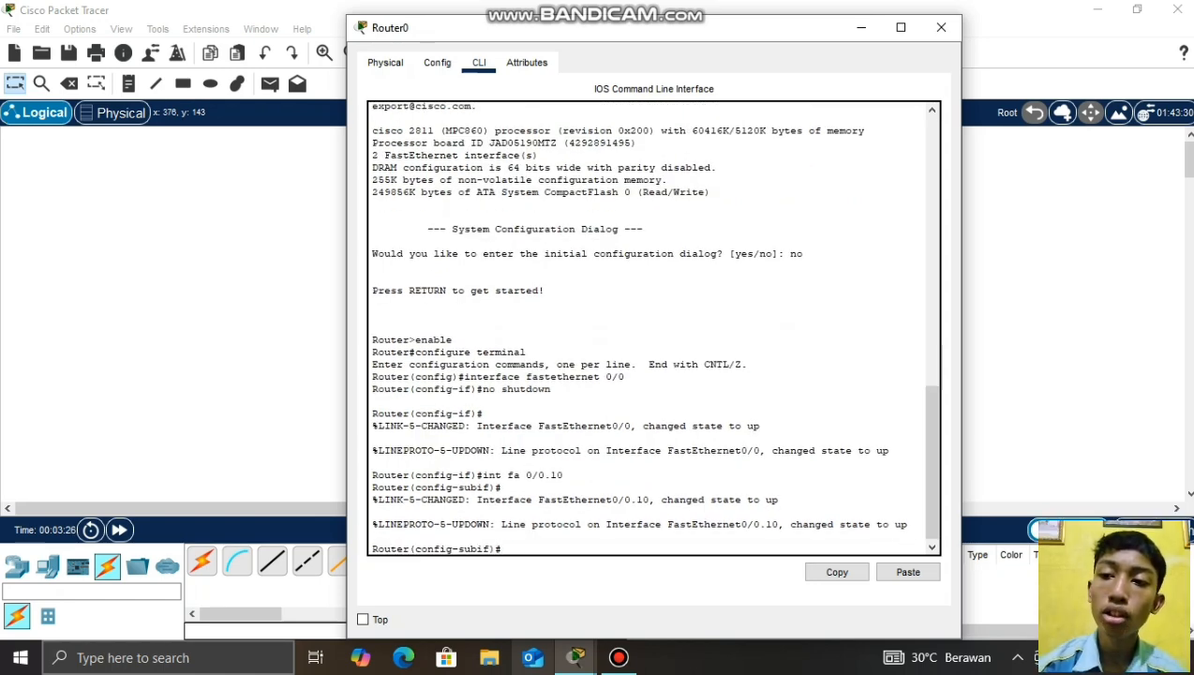
- Set the encapsulation of subinterface 0/0.10 to dot1q with VLAN 10
text(e)
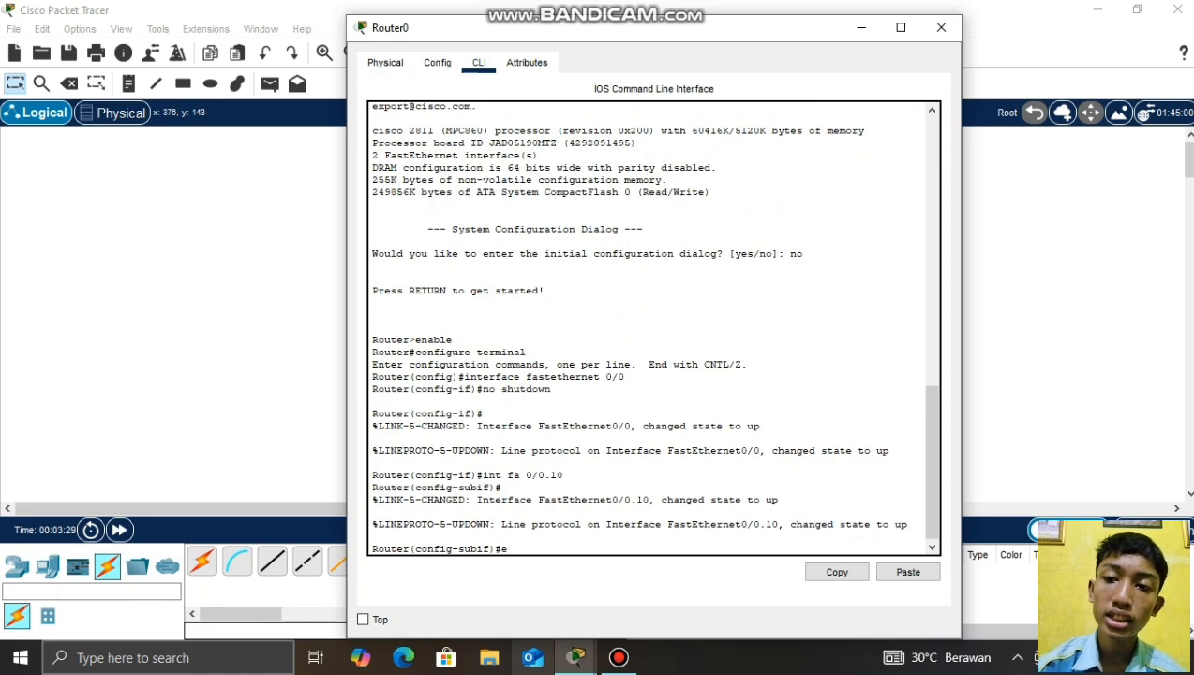
text(ncapsulation)
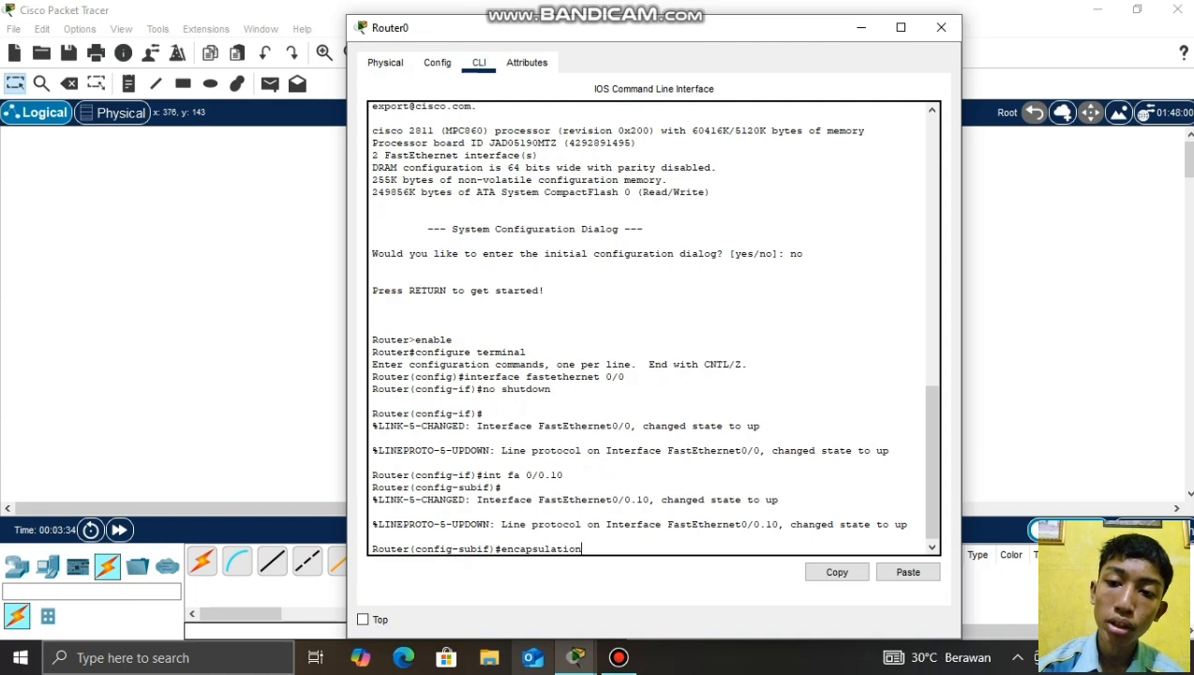
text( dot1q)
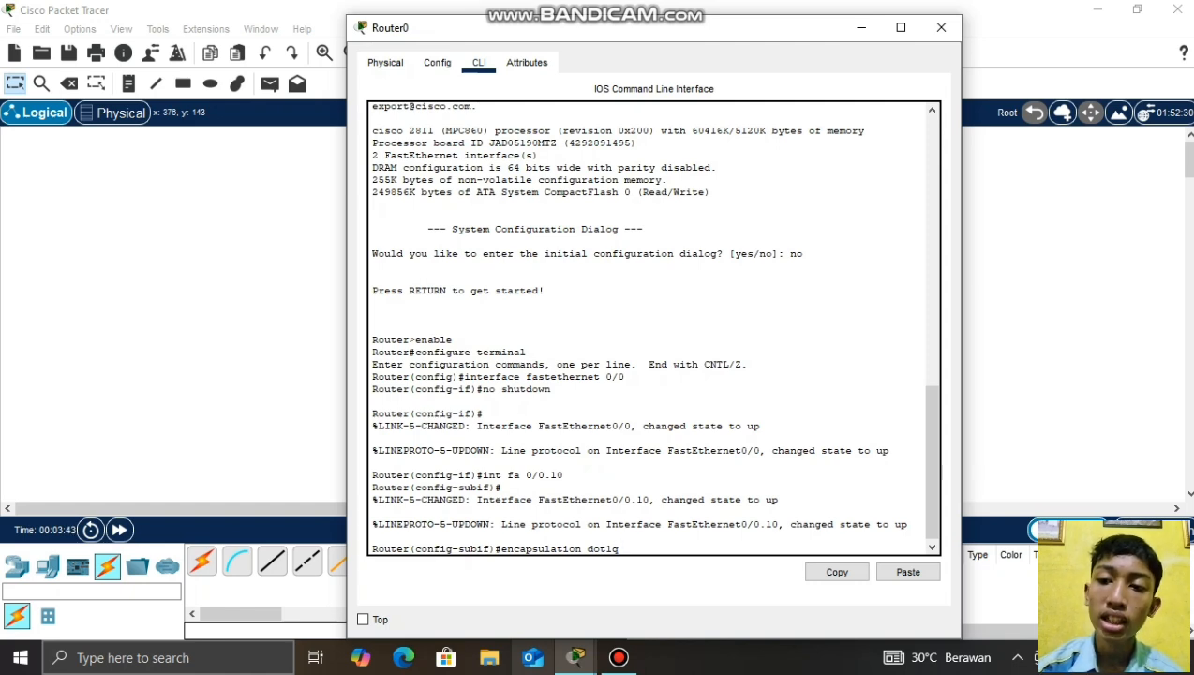
text( 10)
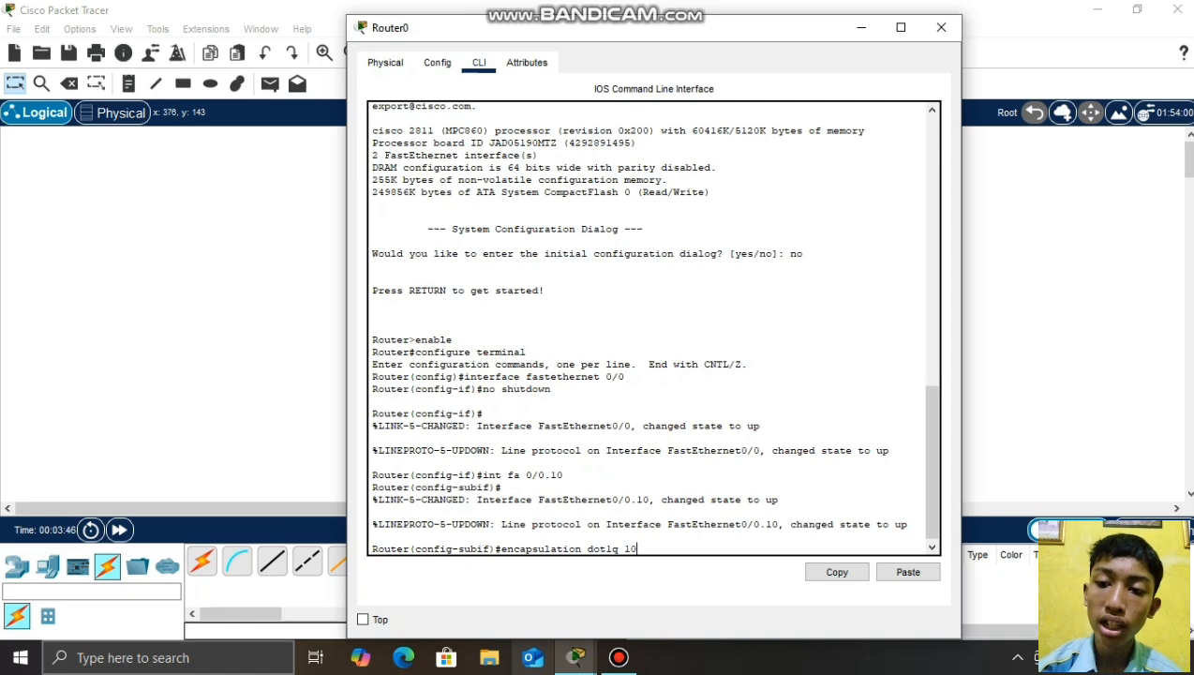
key(Return)
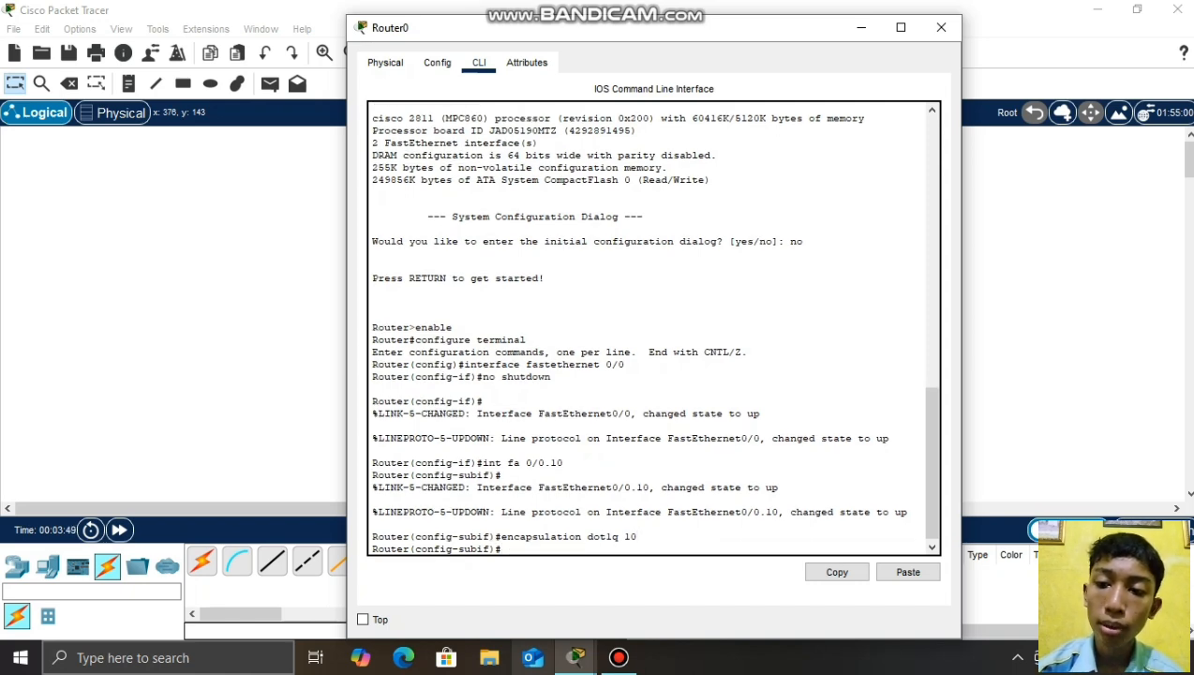
- Assign IP address 20.7.10.29 with subnet mask 255.255.255.0 to subinterface 0/0.10
text(ip)
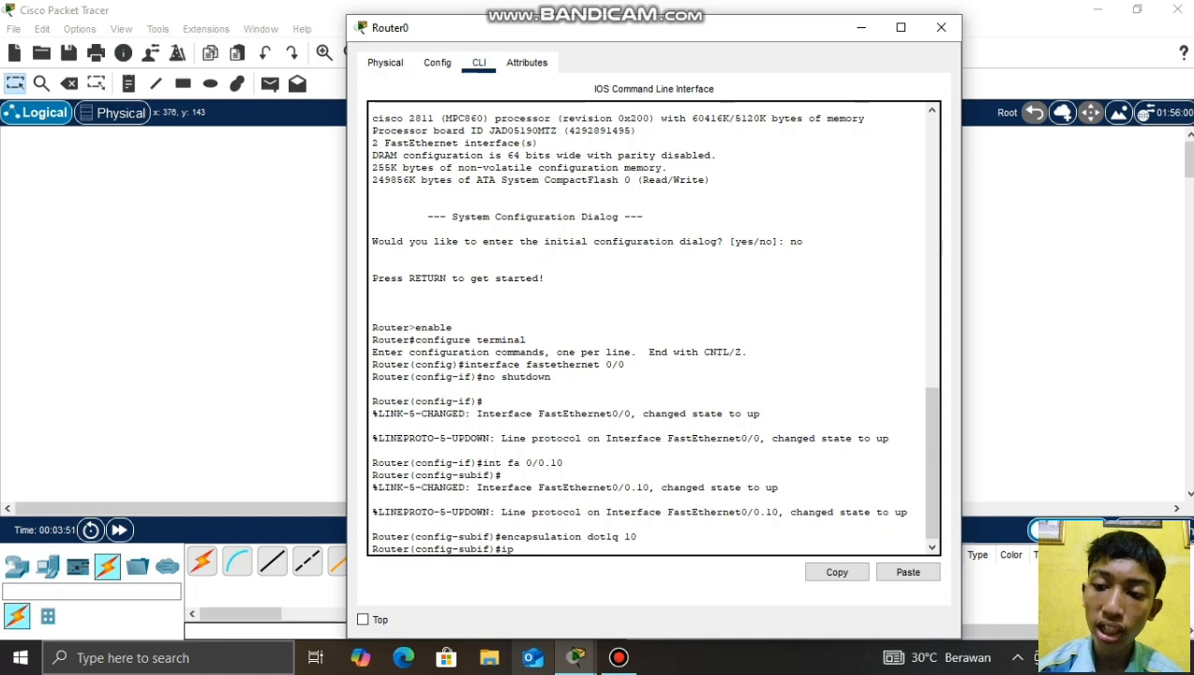
text( addre)
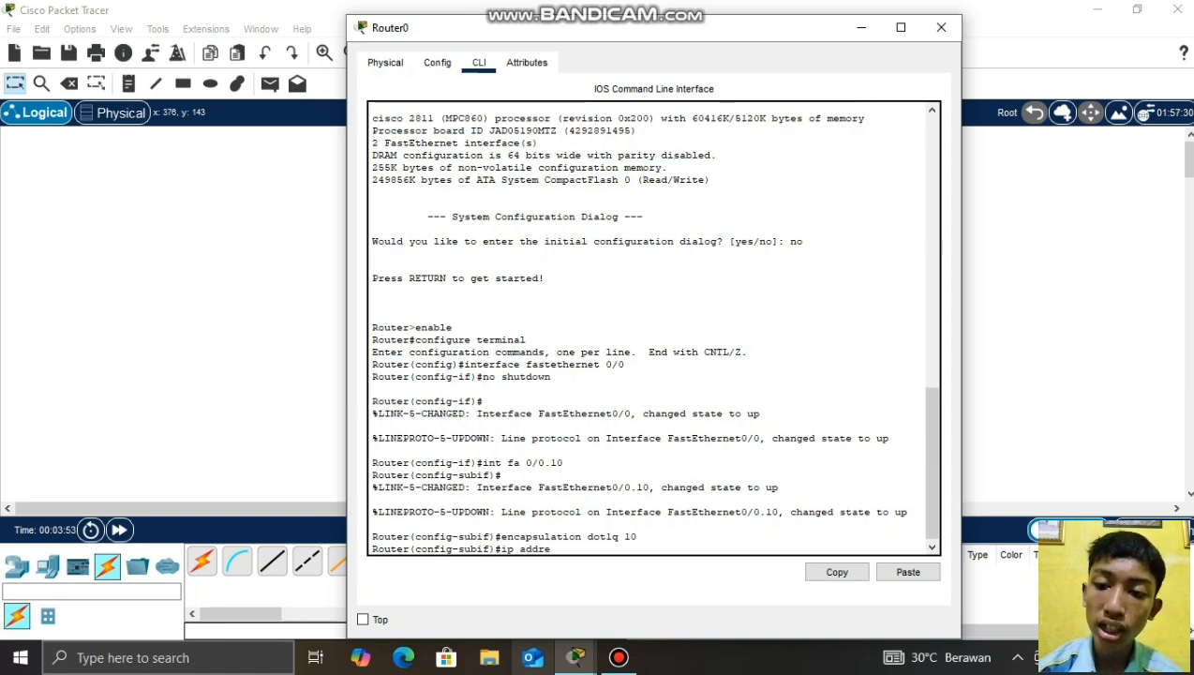
text(ss )
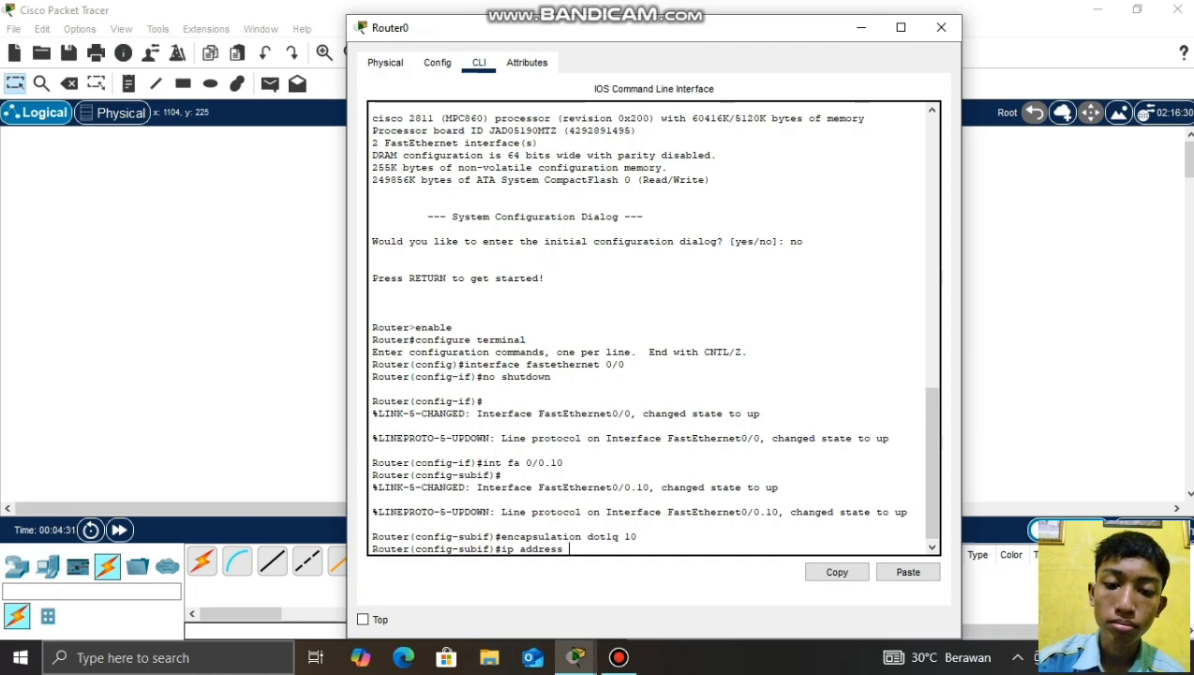
text(20.7)
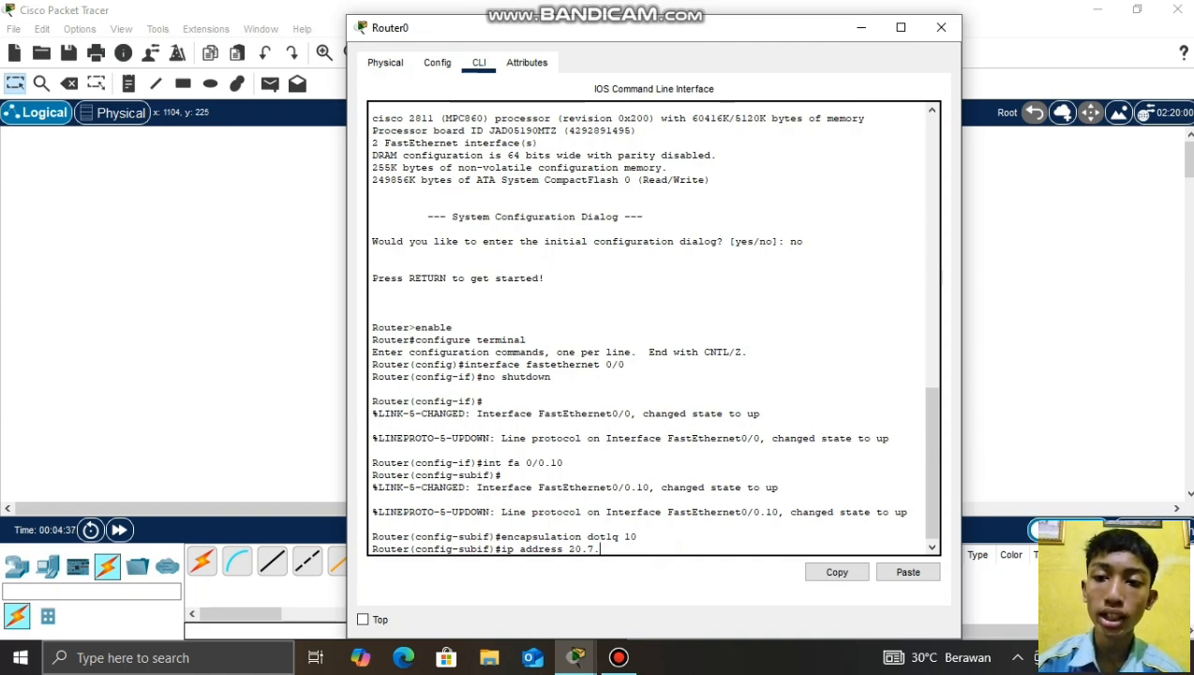
text(.10.)
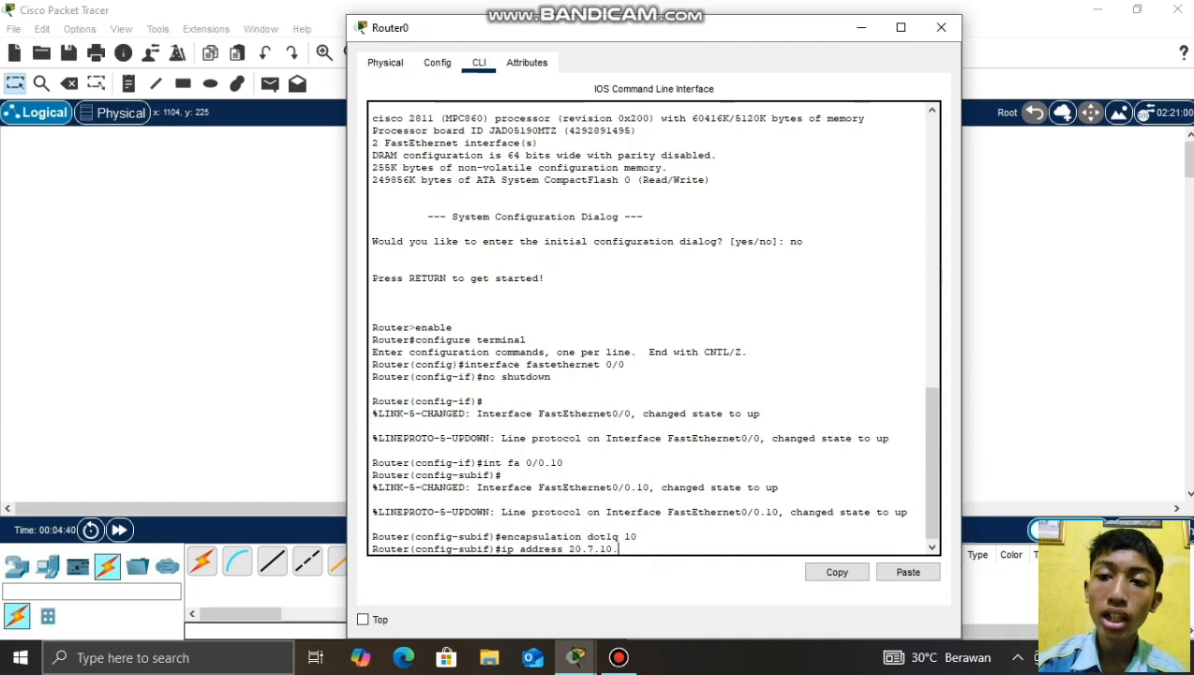
text(29)
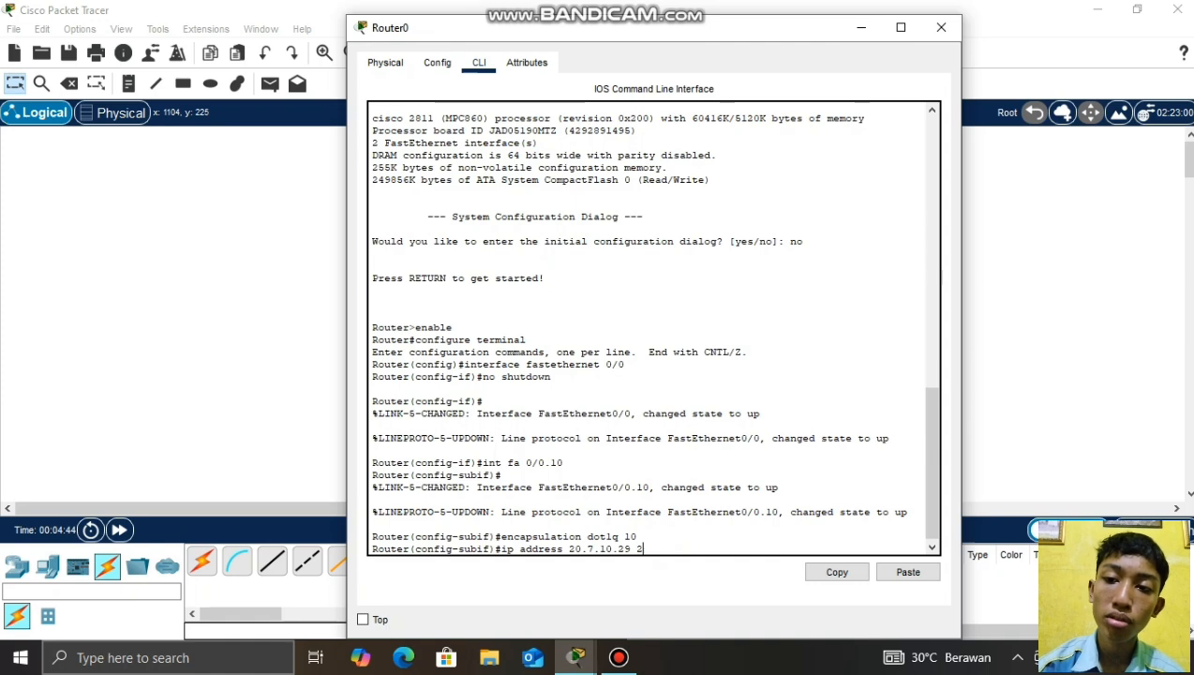
text( 255.2)
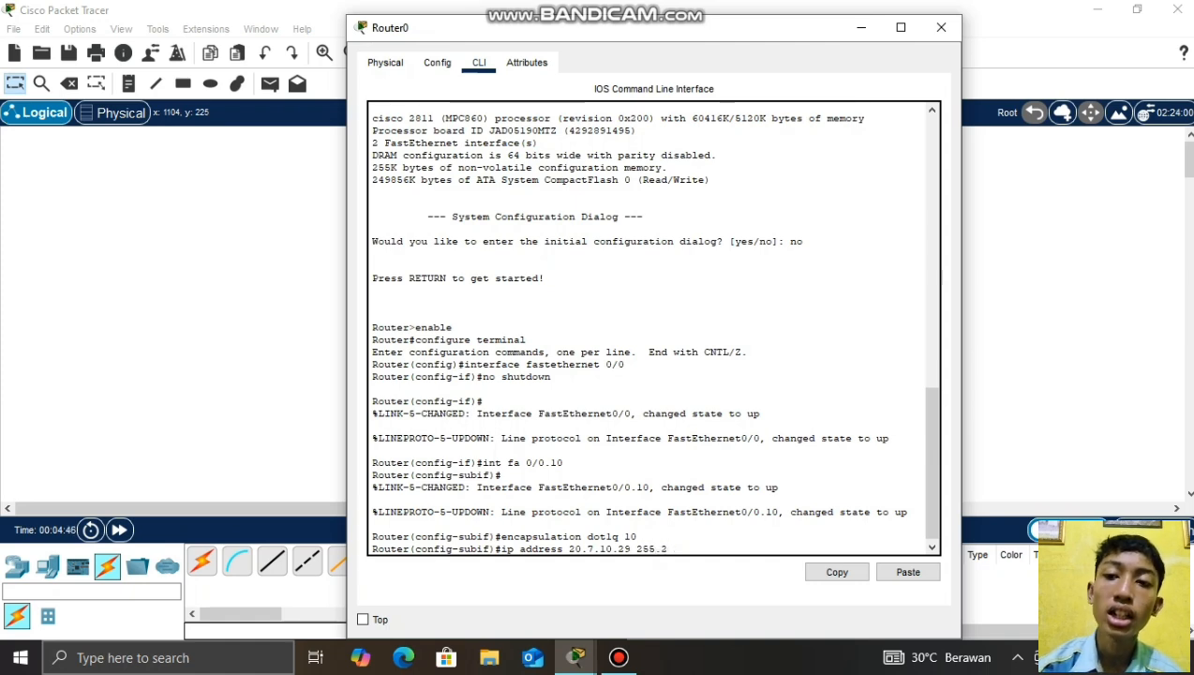
text(55.255)
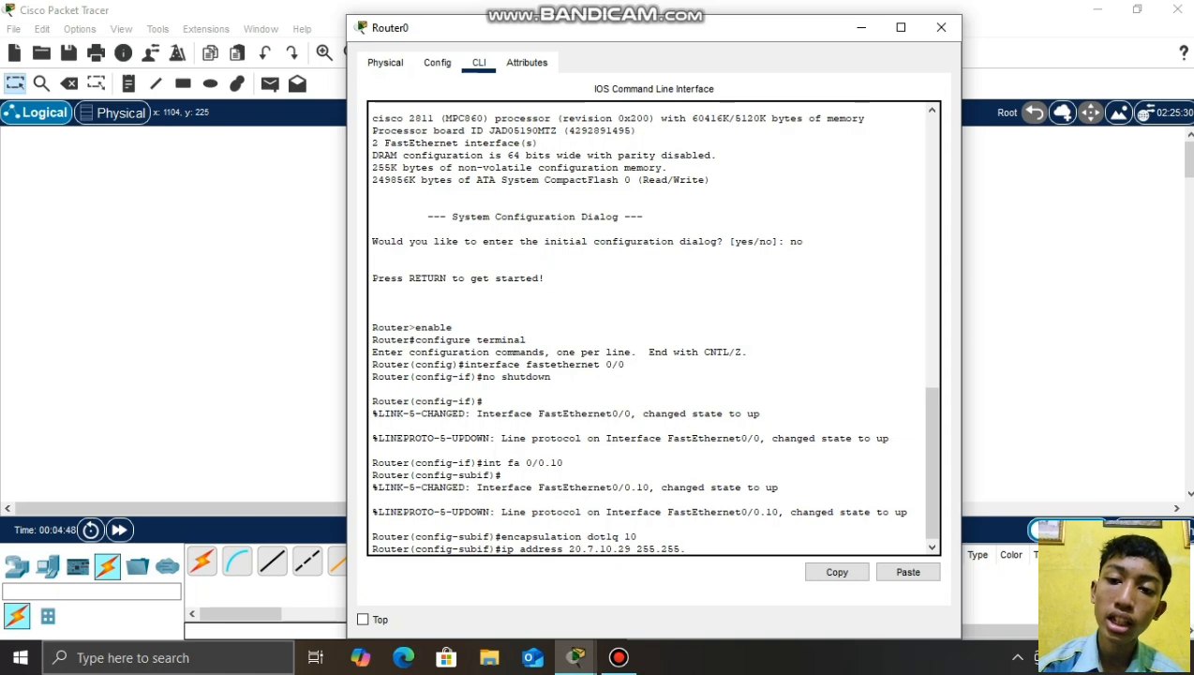
text(.)
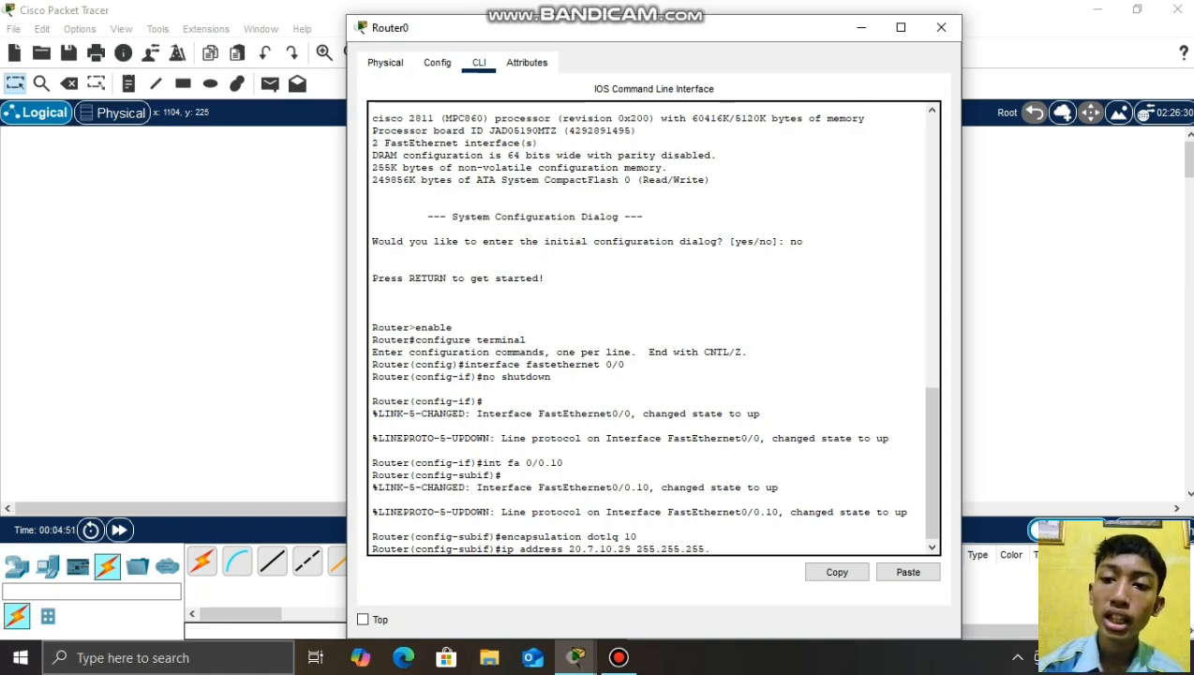
text(0)
key(Return)
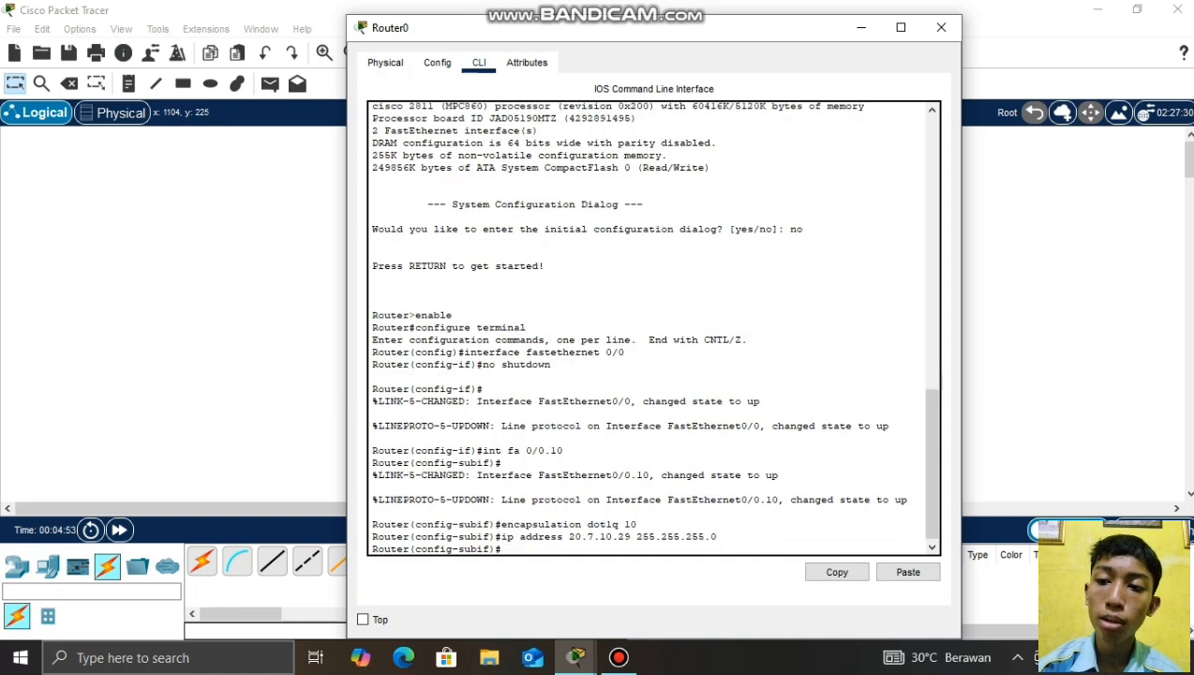
- Create a DHCP pool named voip on the router and enter its configuration
text(ip)
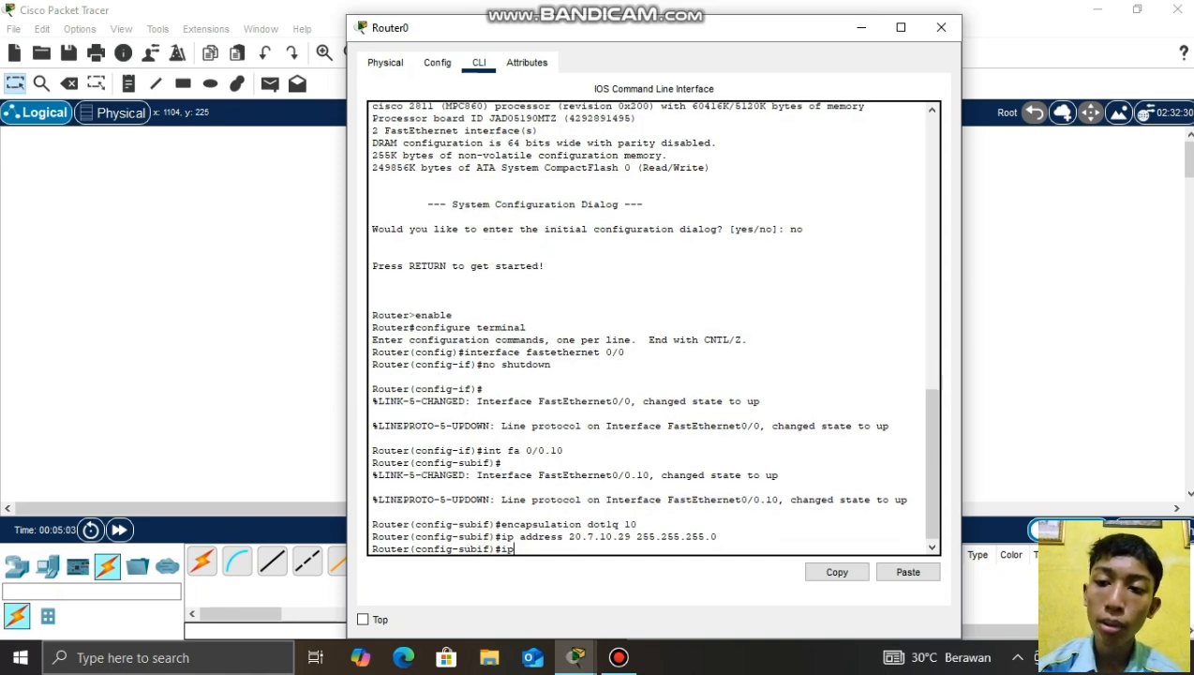
text( dhc)
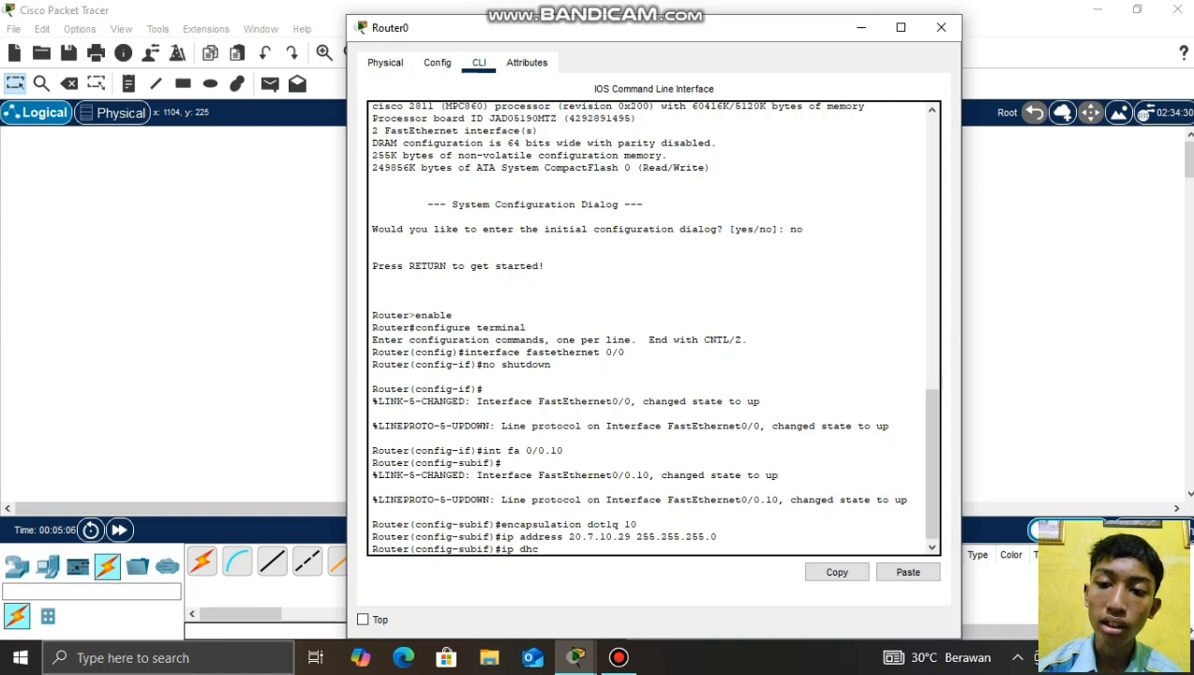
text(p pool)
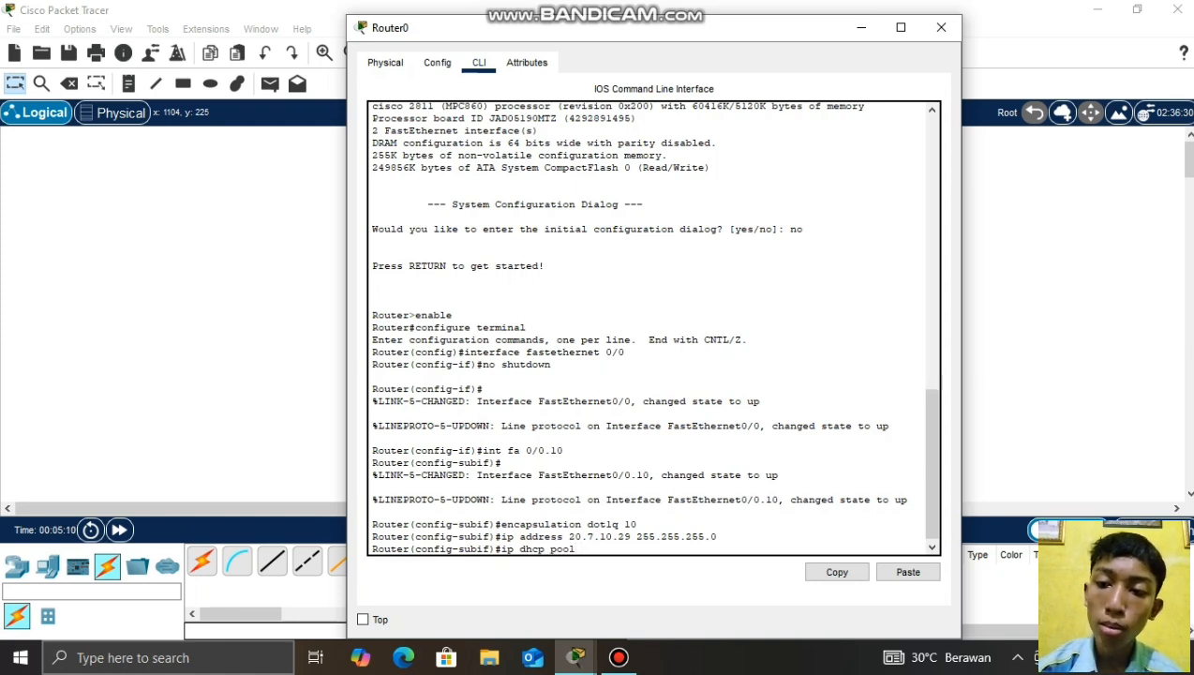
text( voip)
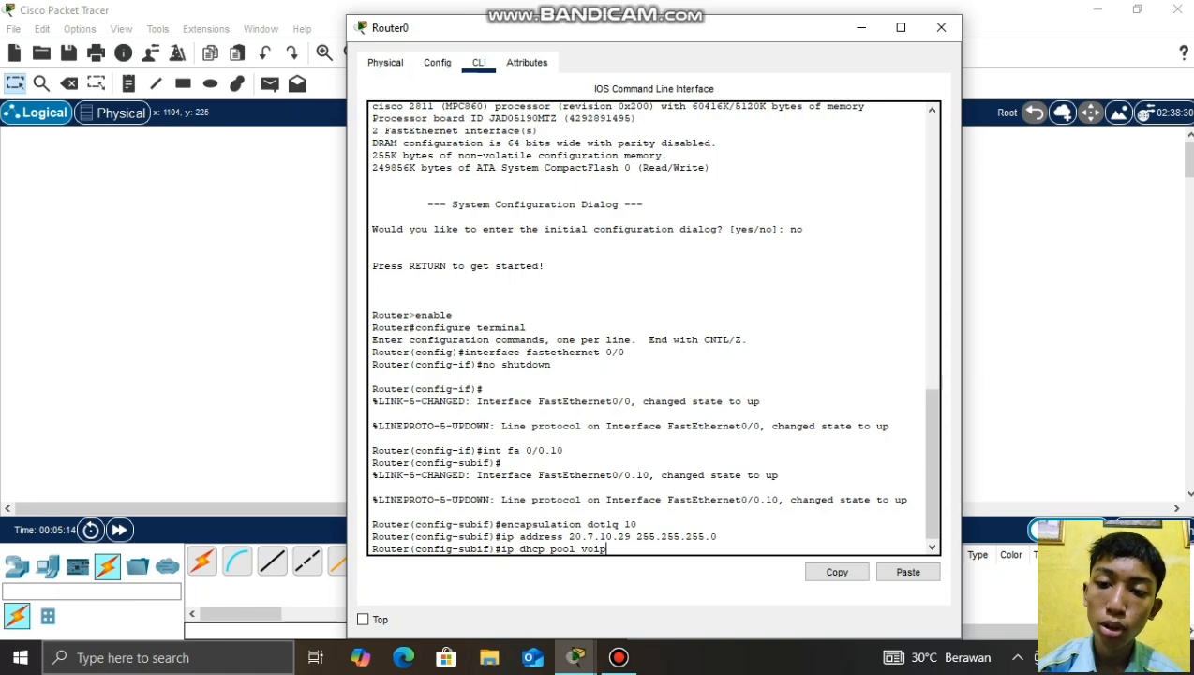
key(Return)
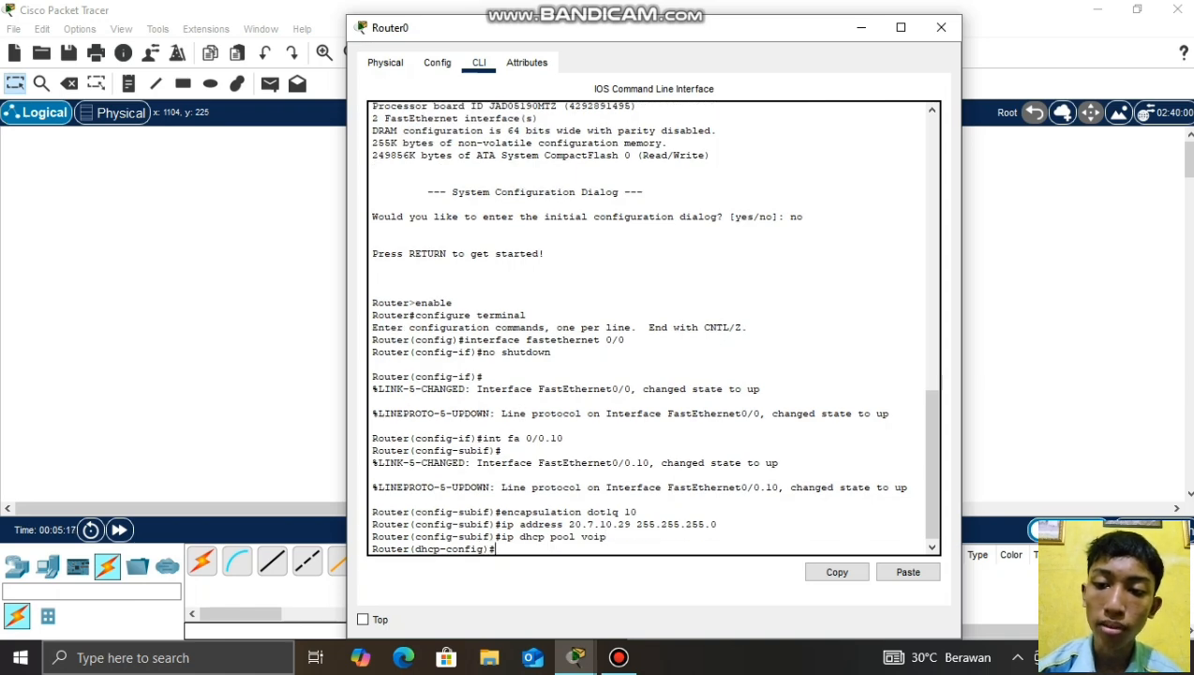
- Set the voip DHCP pool's network to 20.7.10.0 with subnet mask 255.255.255.0
text(n)
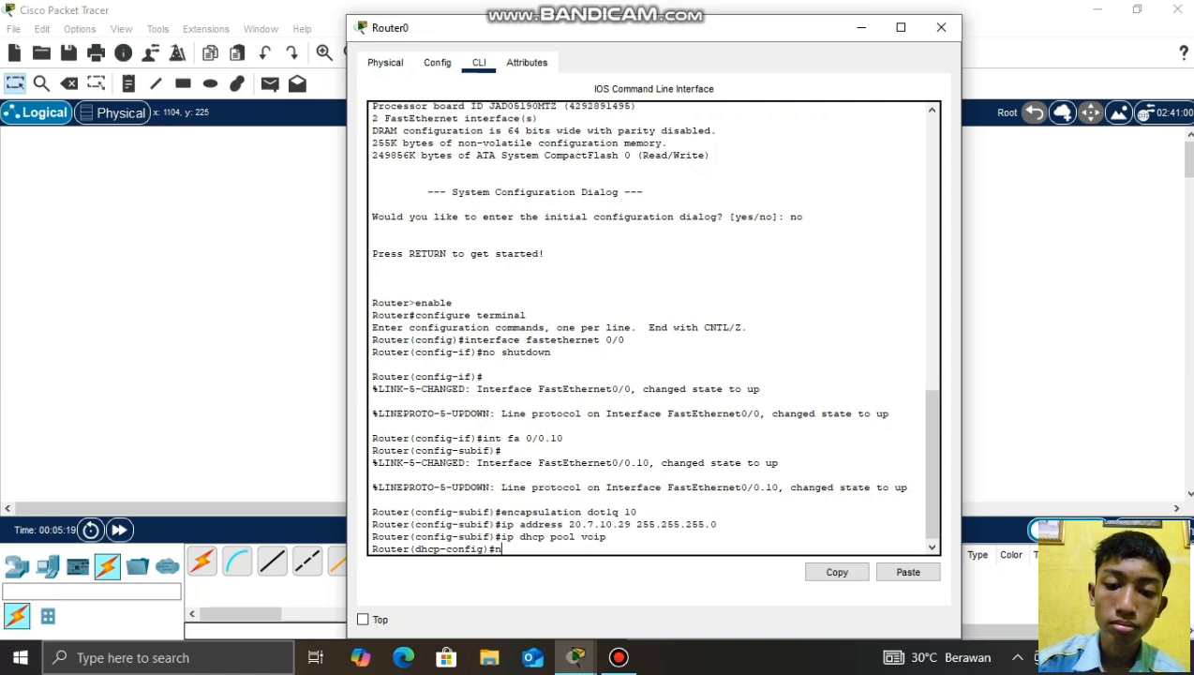
text(etwork 20.)
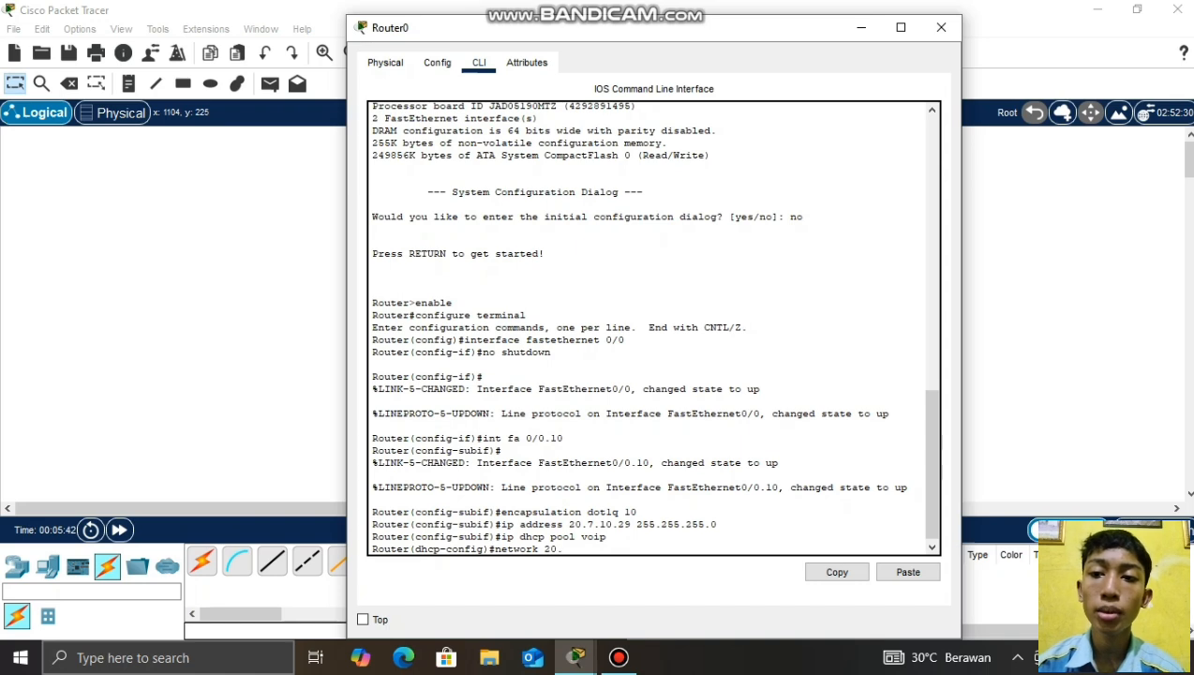
text(7)
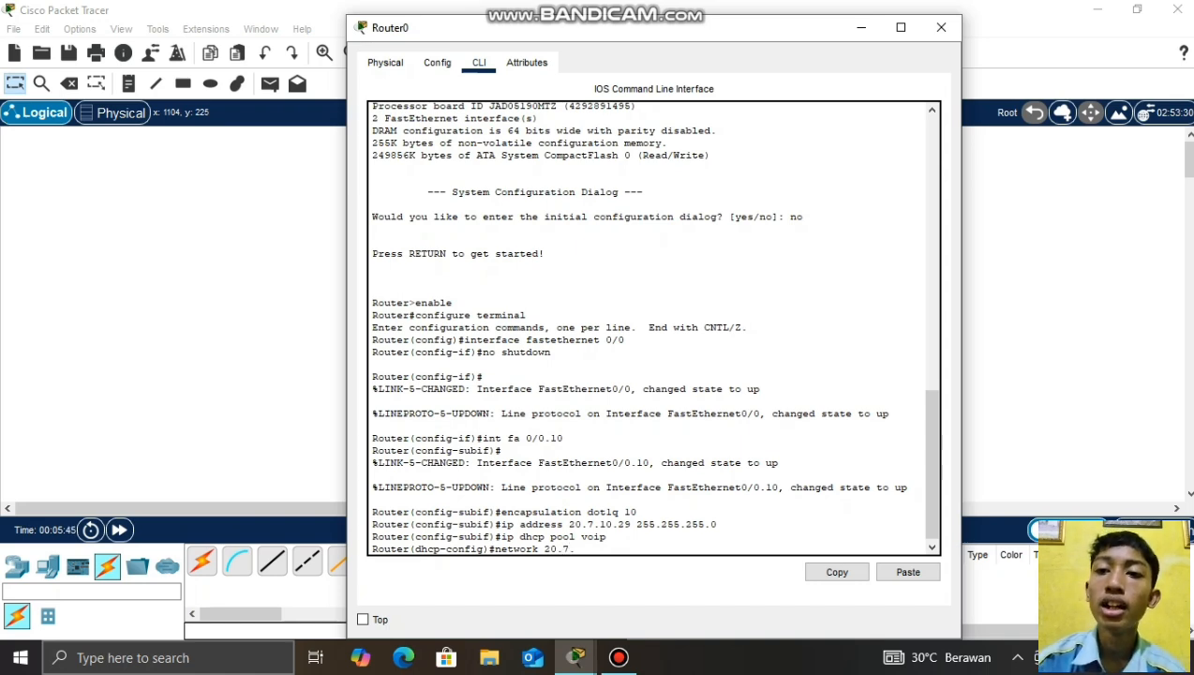
text(.10.0)
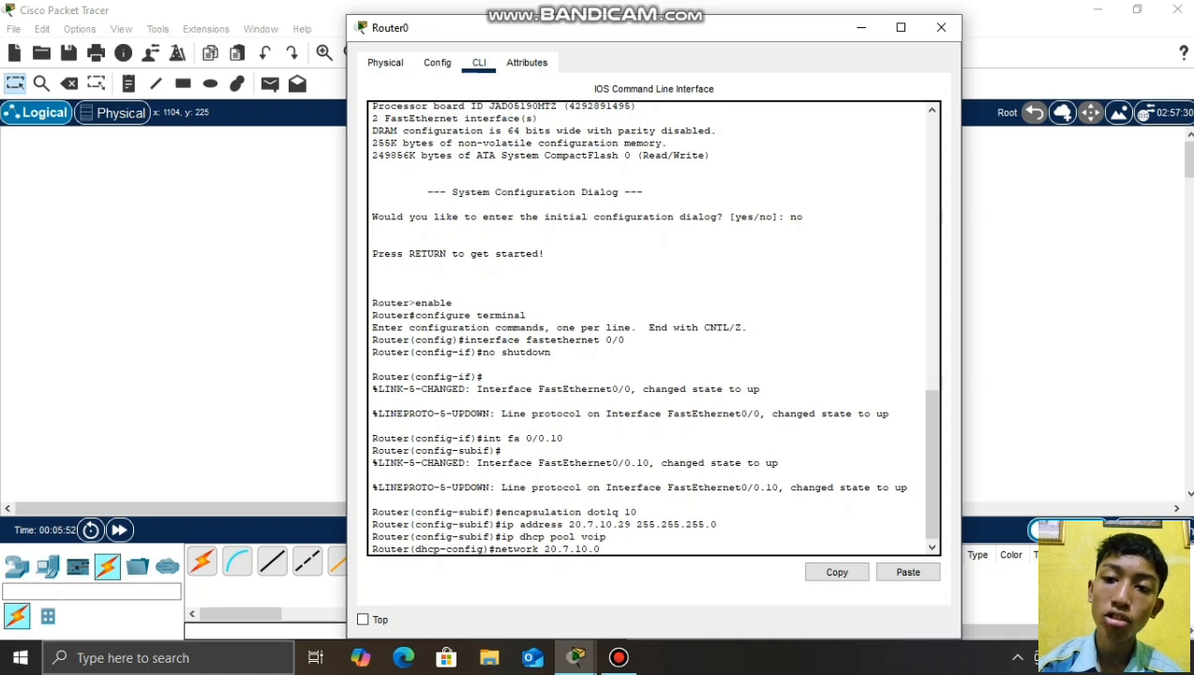
text(255)
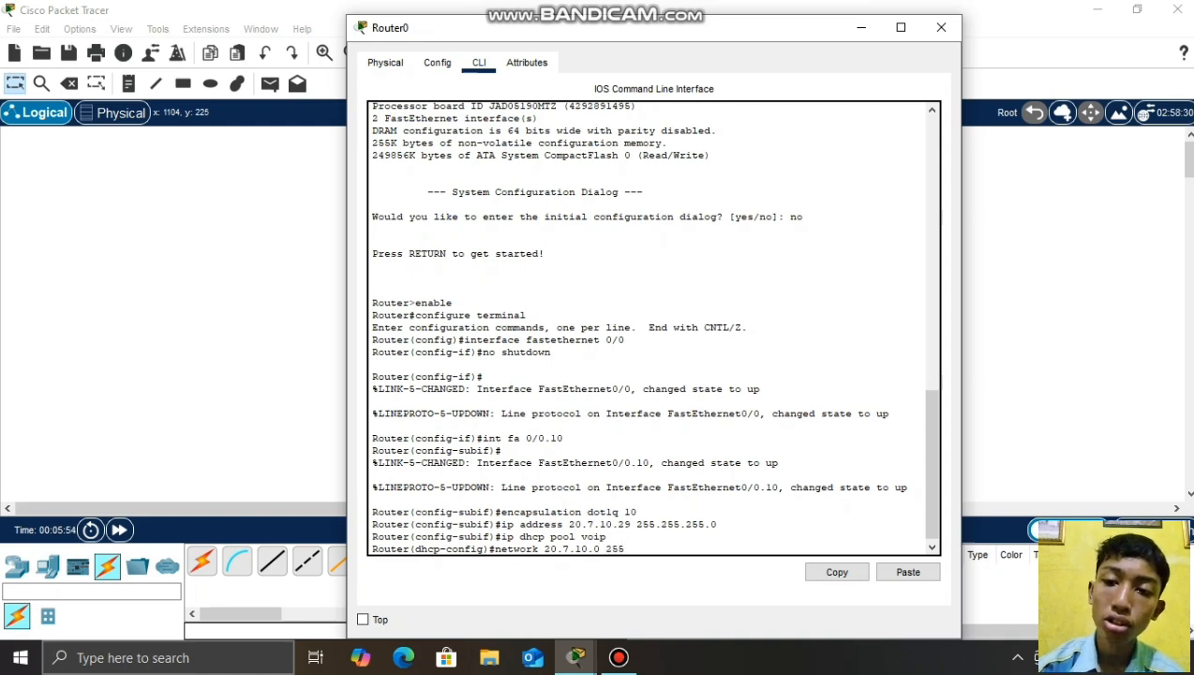
text(.255)
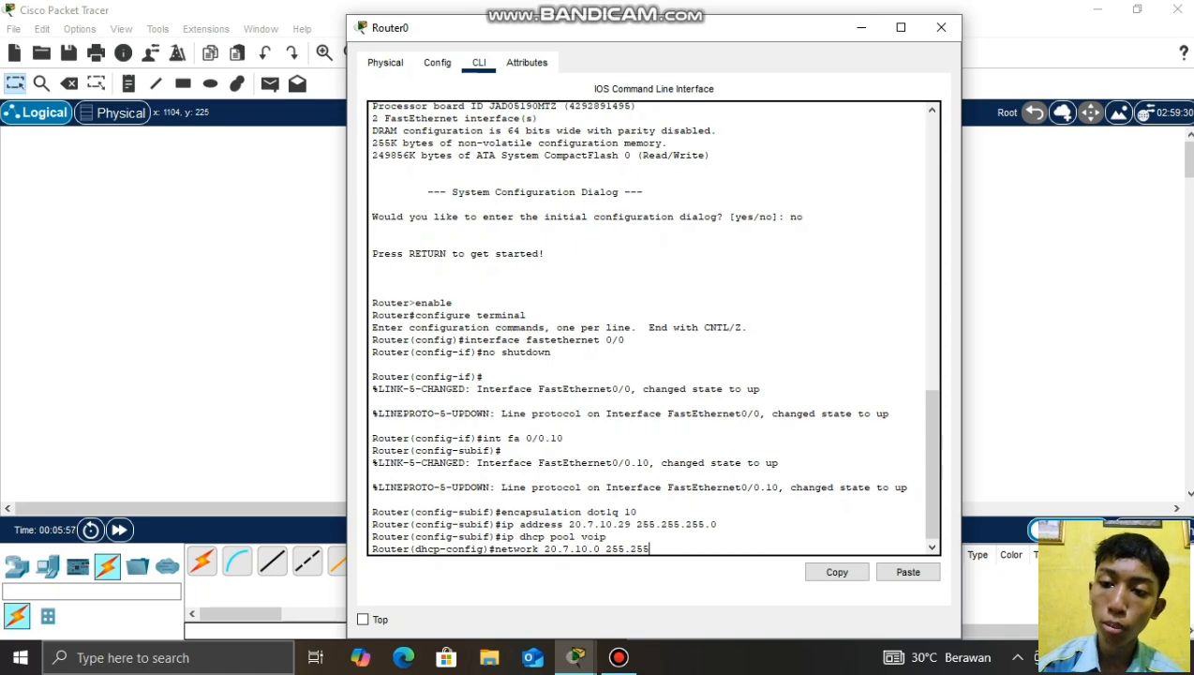
text(.255.0)
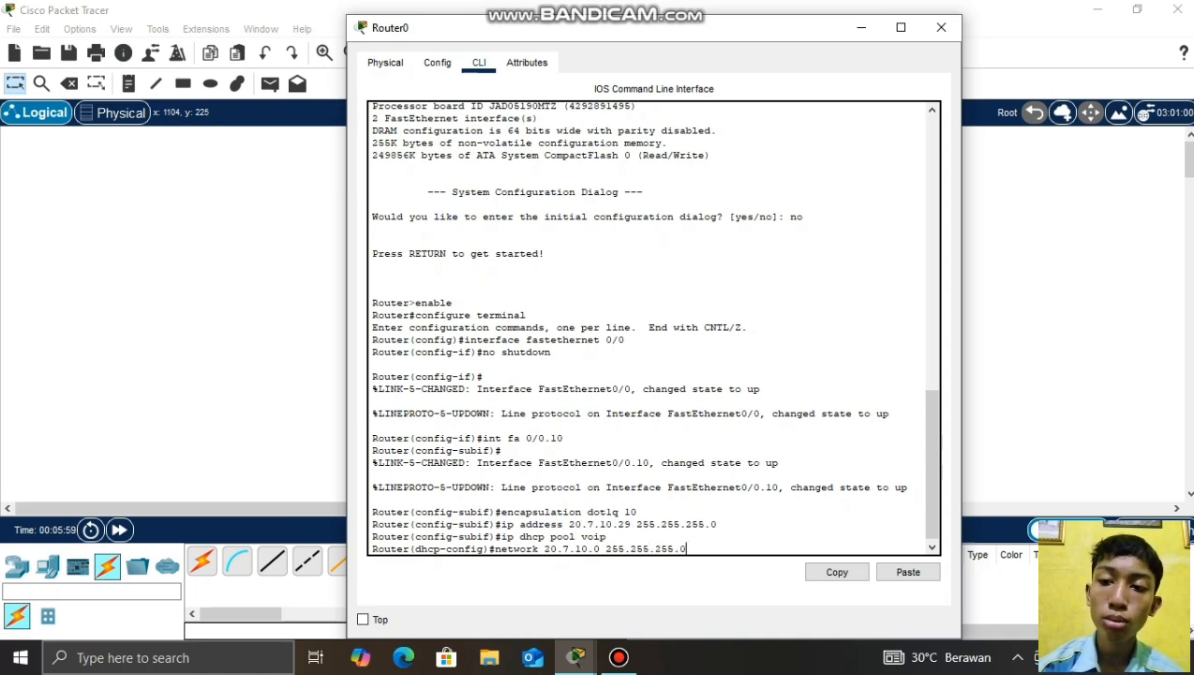
key(Return)
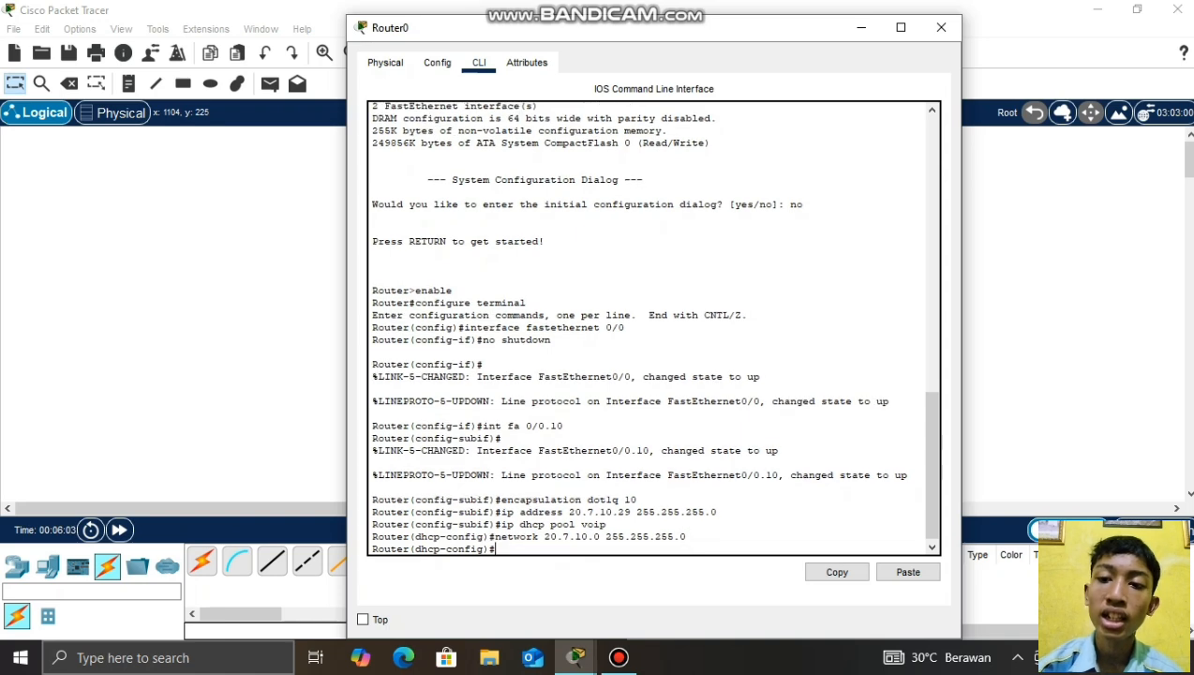
- Set the default router of the voip DHCP pool to 20.7.10.29
text(default)
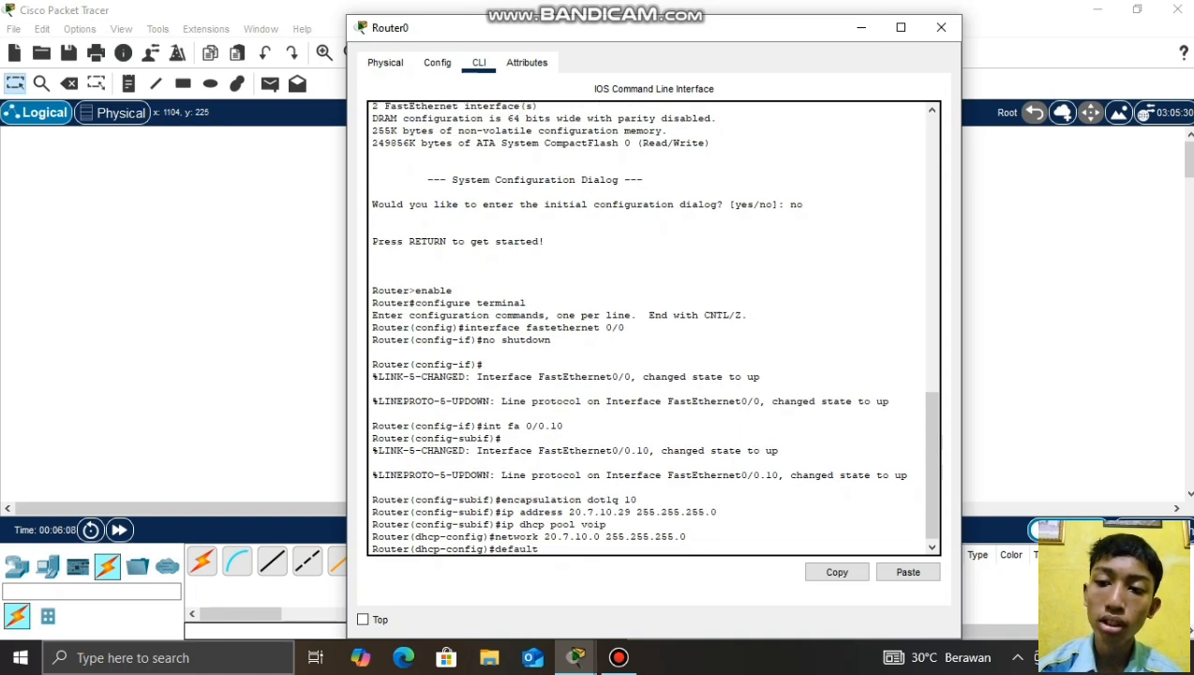
text(-rou)
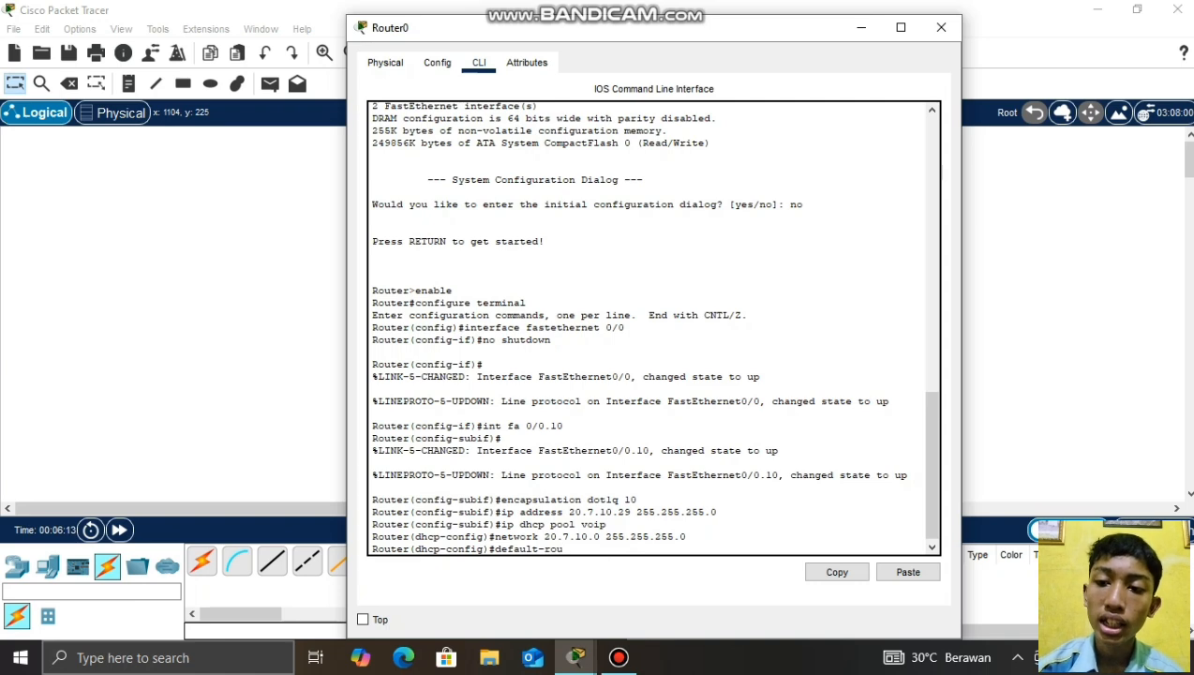
text(ter 20.7.10)
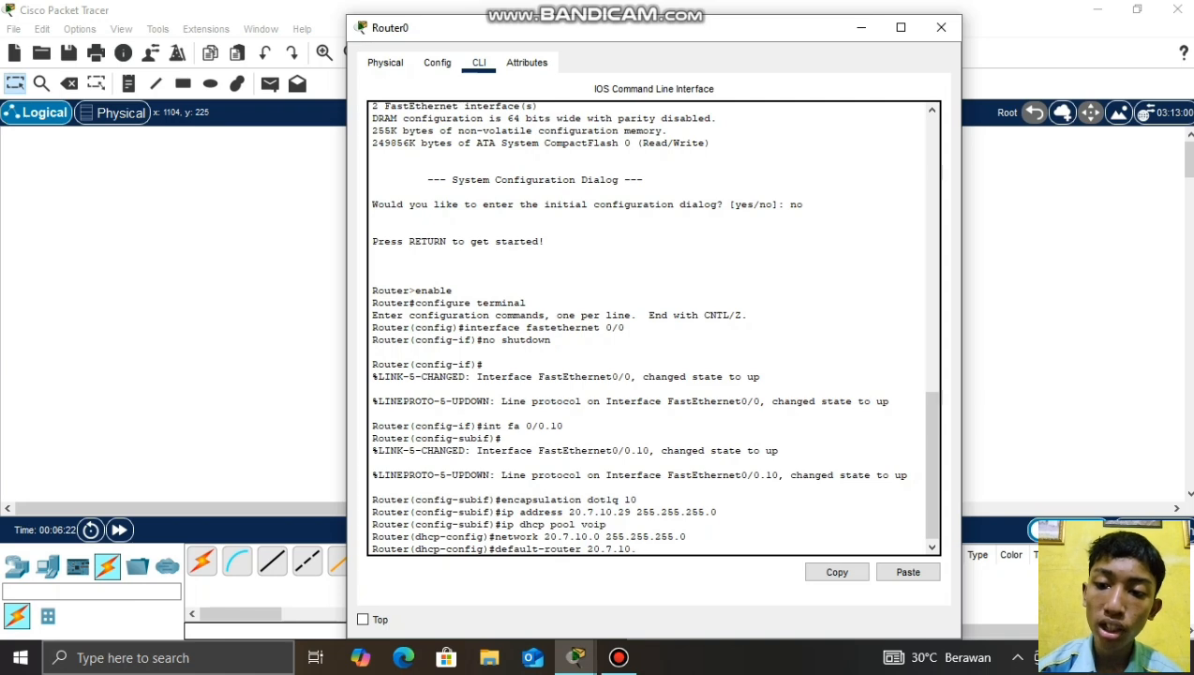
text(.)
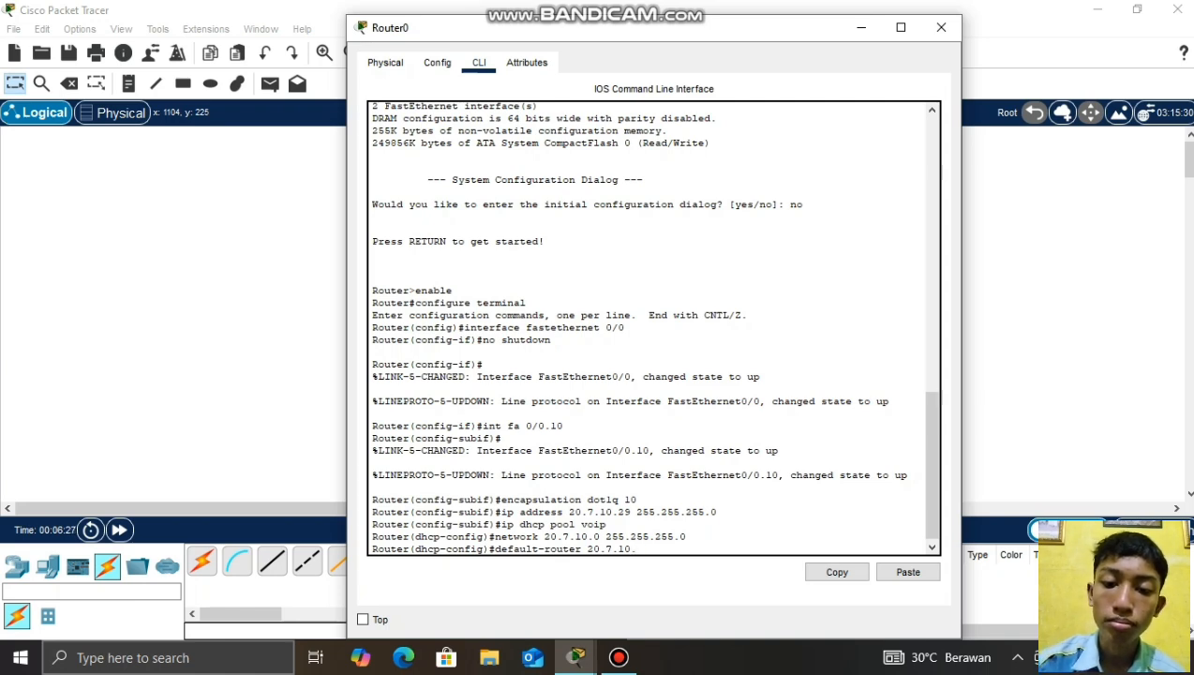
text(29)
key(Return)
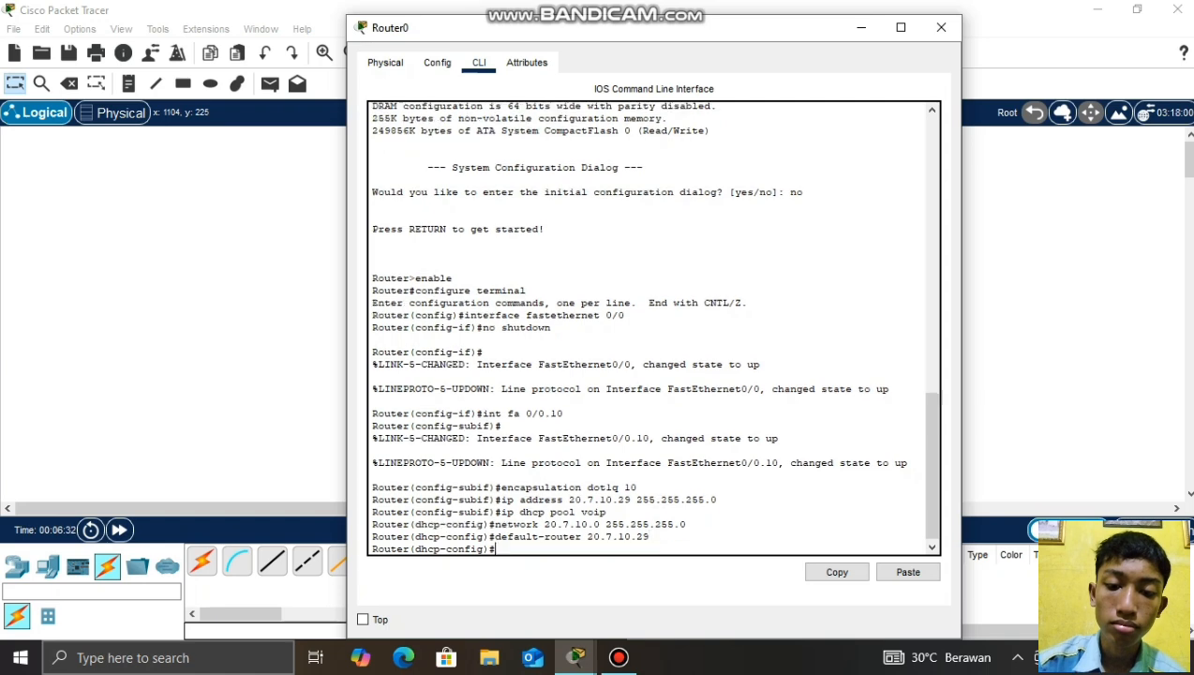
- Add DHCP option 150 with IP address 20.7.10.29 to the voip pool
text(150)
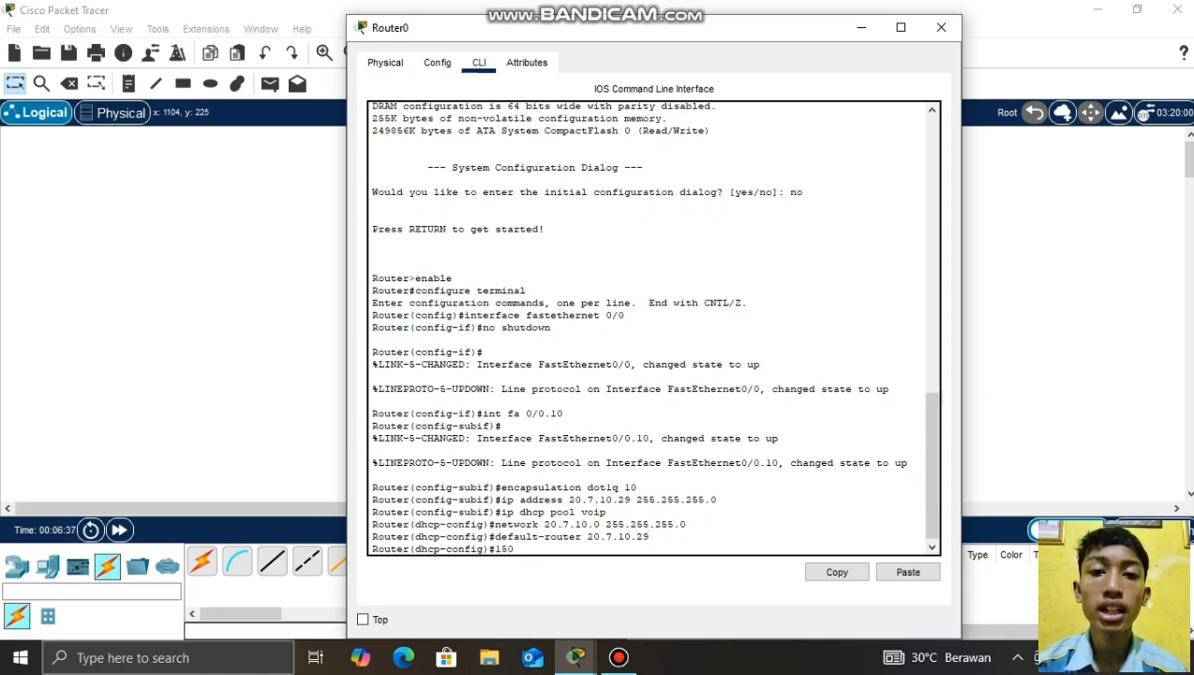
text( ip 20)
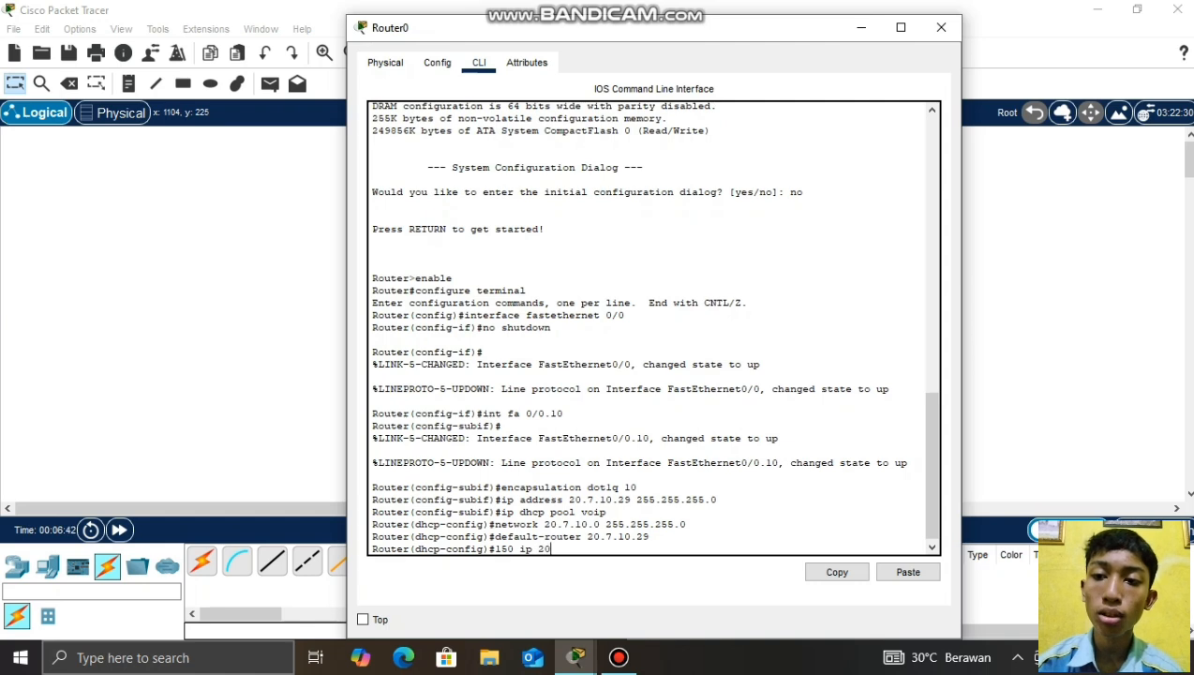
text(.7.10.29)
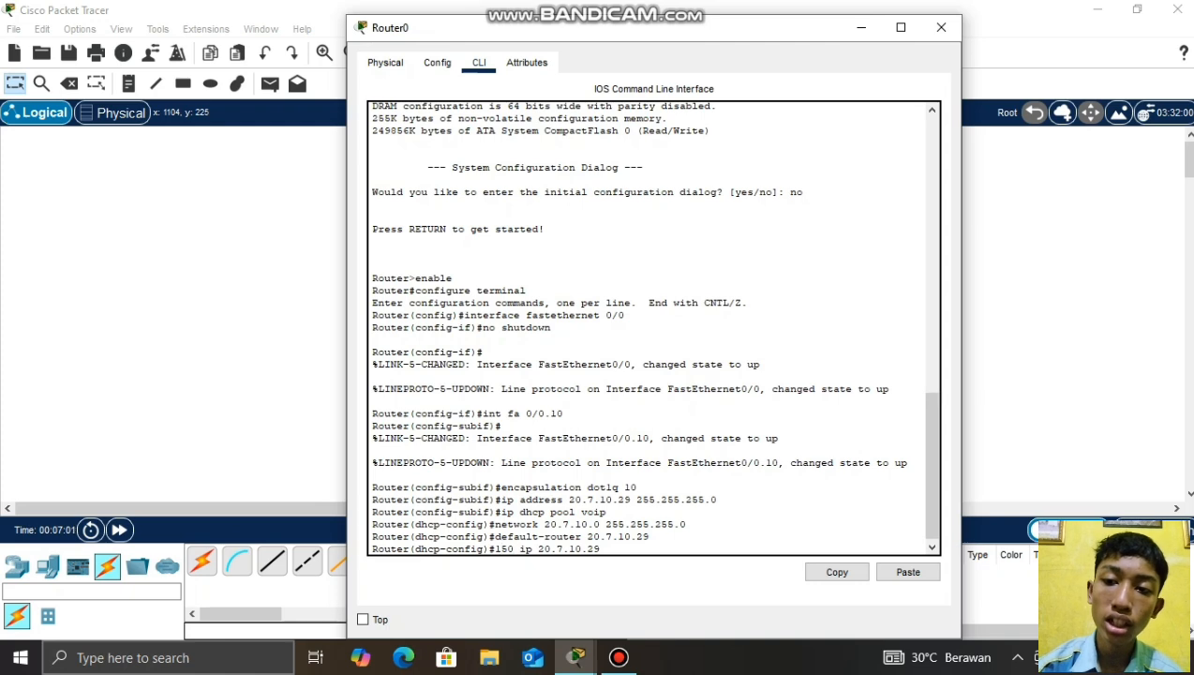
text(option)
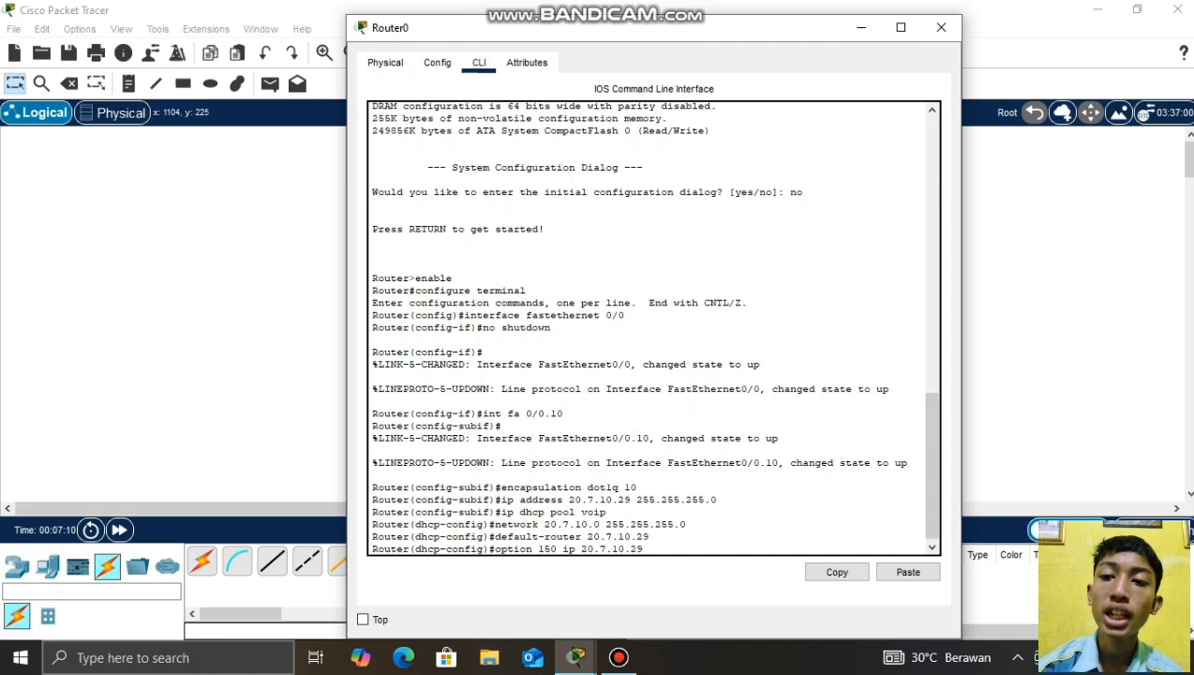
key(Return)
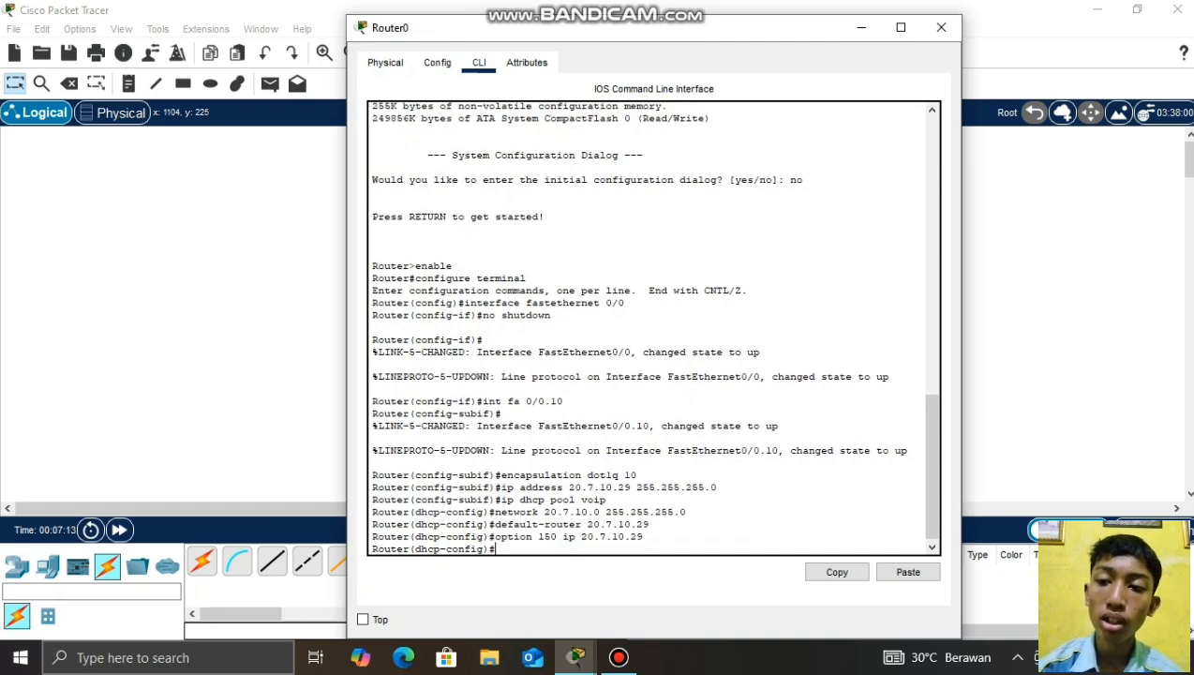
- Enter the router's telephony-service configuration
text(telephony)
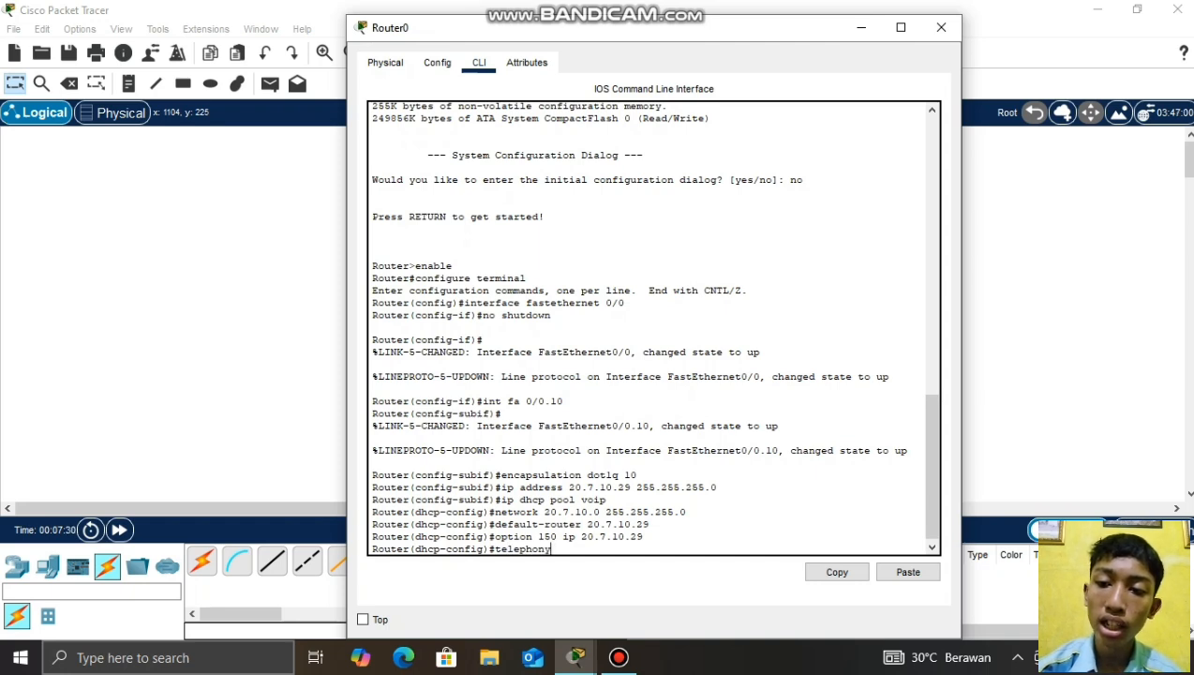
text(-service)
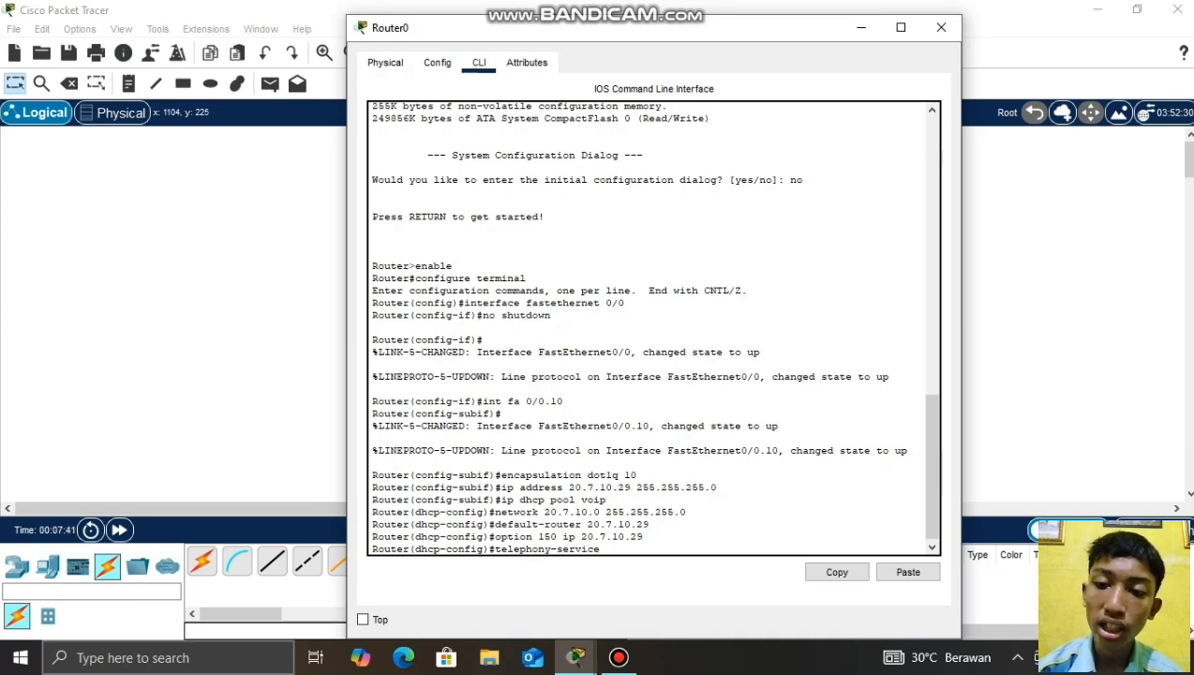
key(Return)
- Set the telephony service's IP source address to 20.7.10.29 with port 2000
text(i)
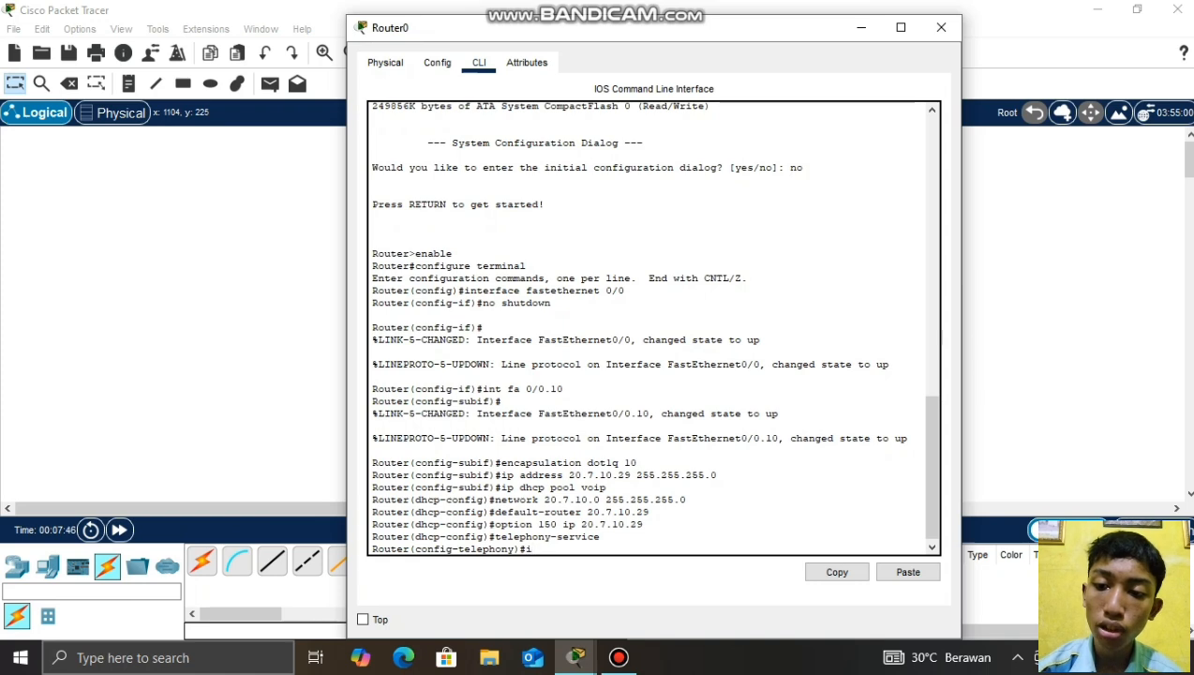
text(p source)
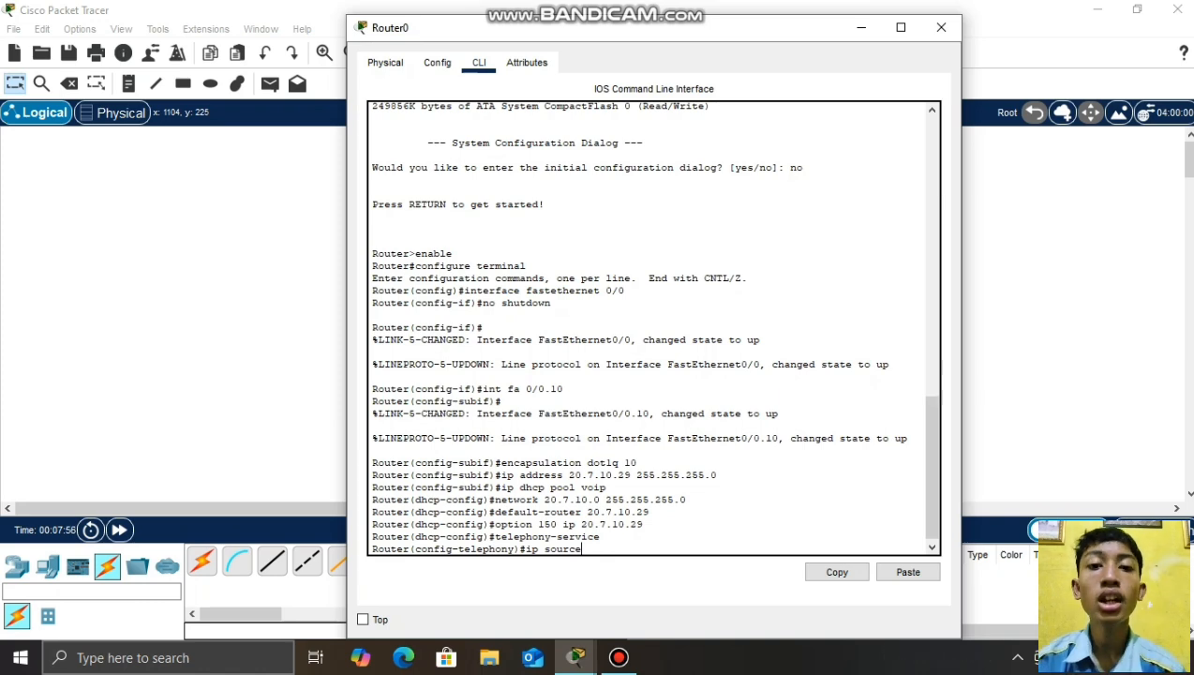
text(-address)
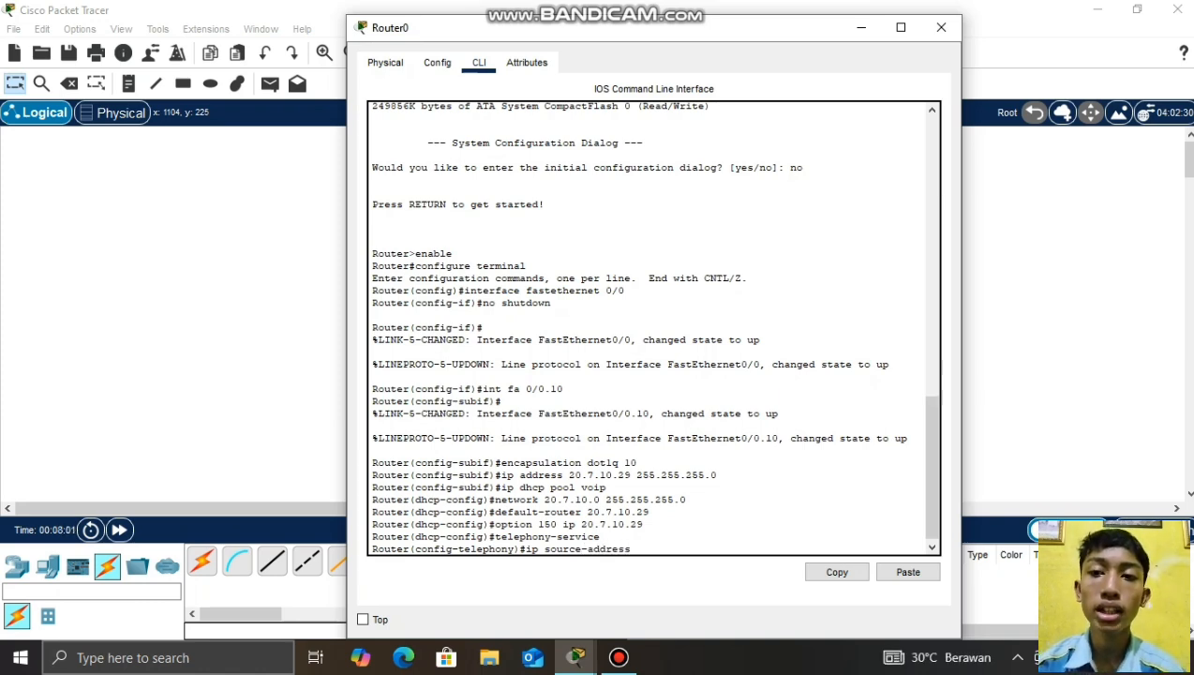
text( 20.7.)
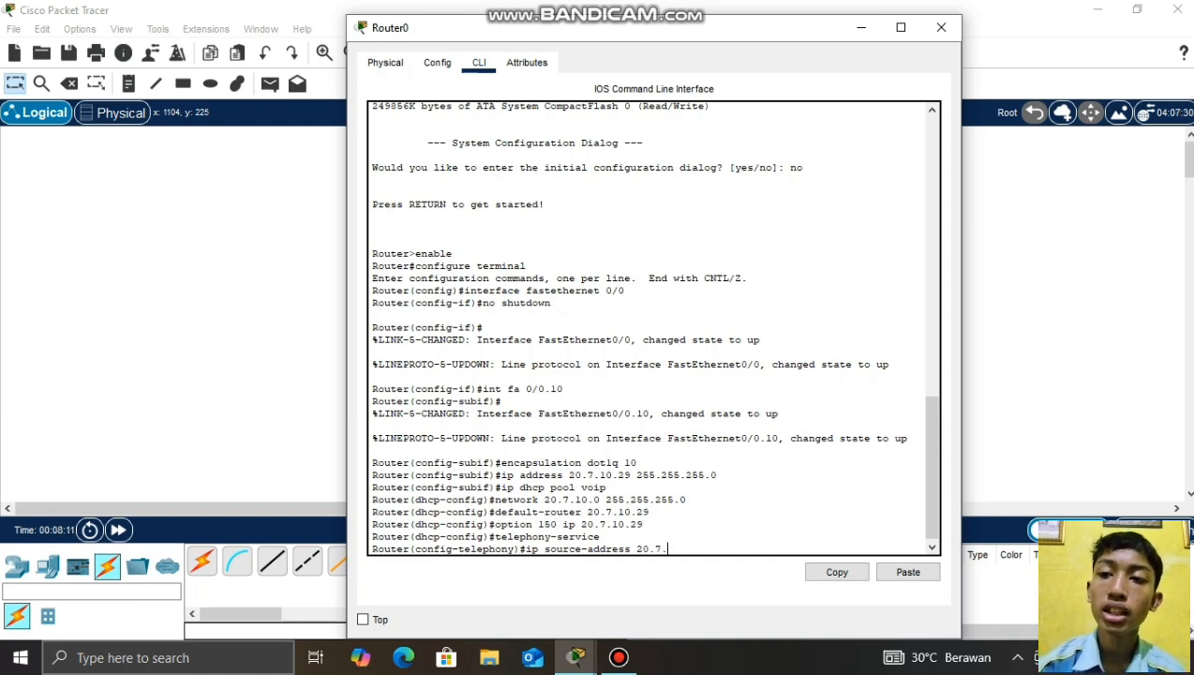
text(10.29)
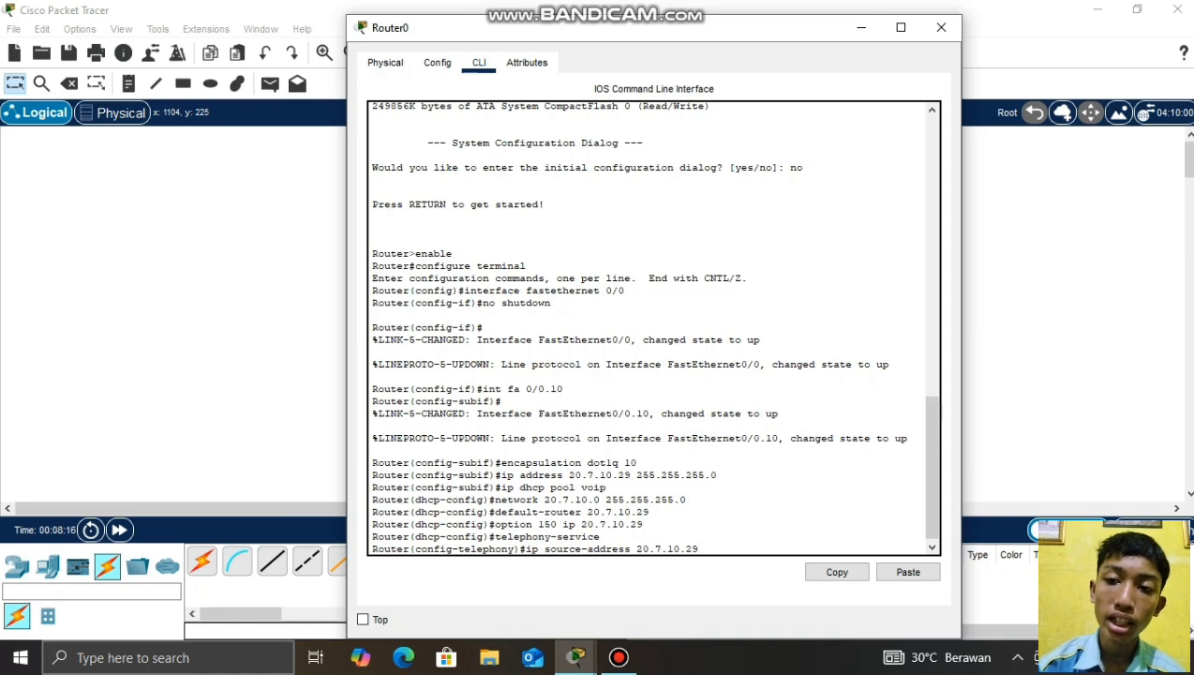
text( por)
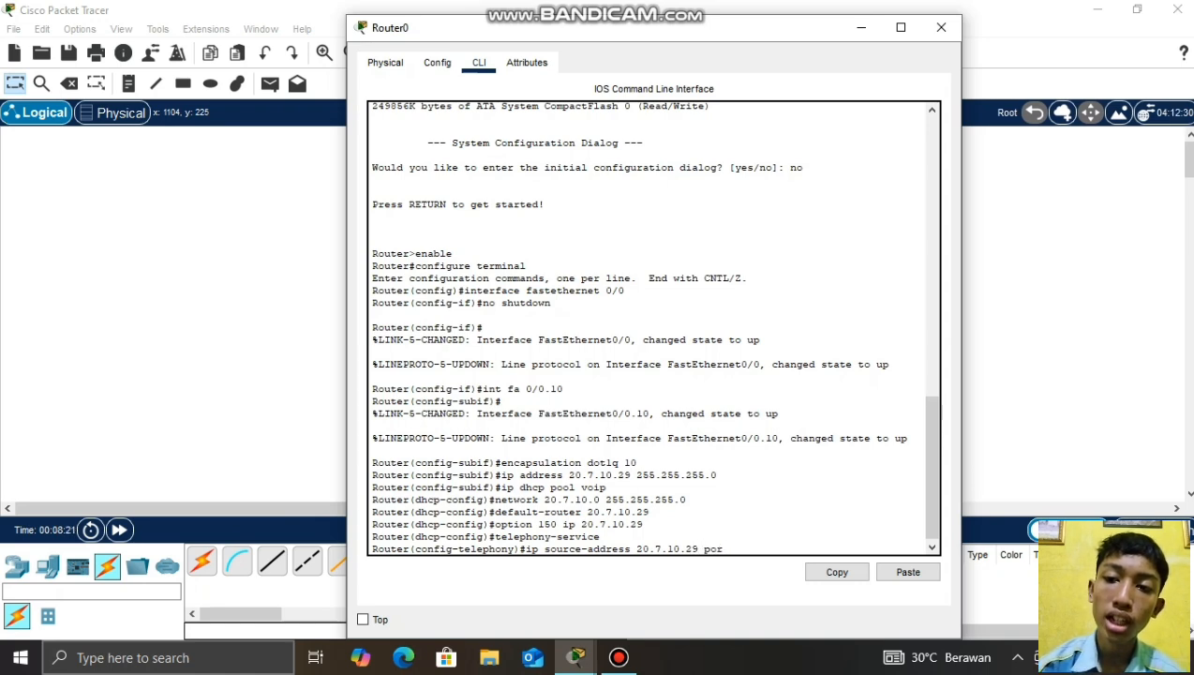
text(t 2000)
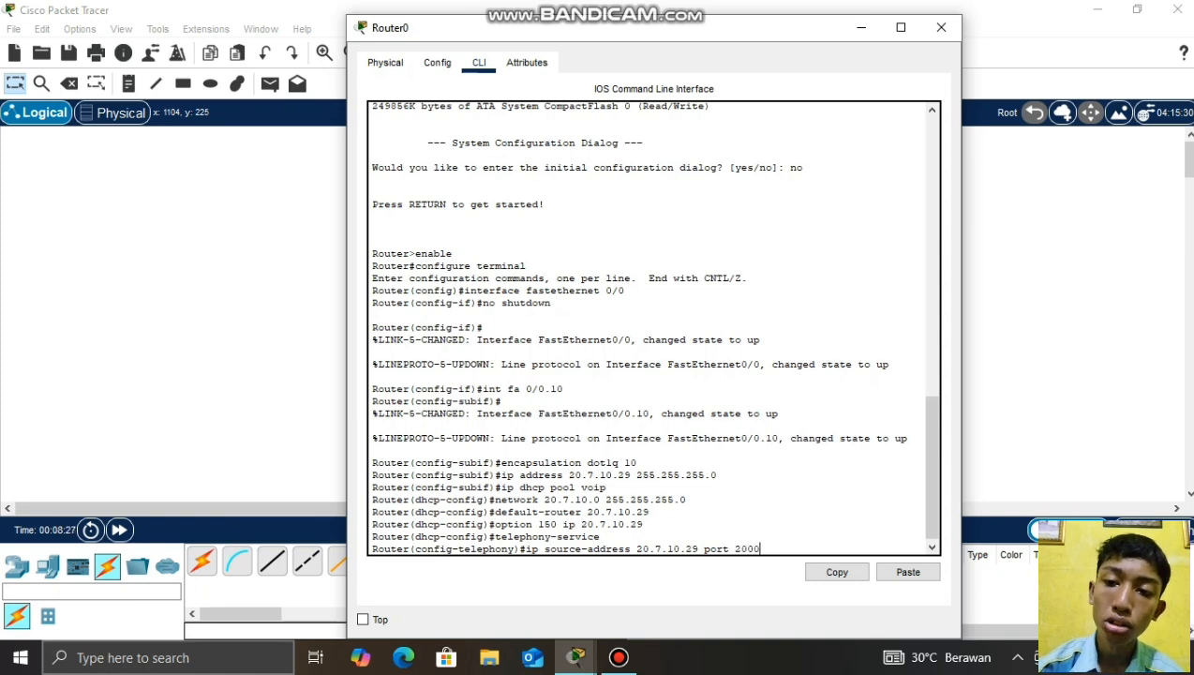
key(Return)
- Set the telephony service's maximum number of directory numbers (max-dn) to 3
text(max)
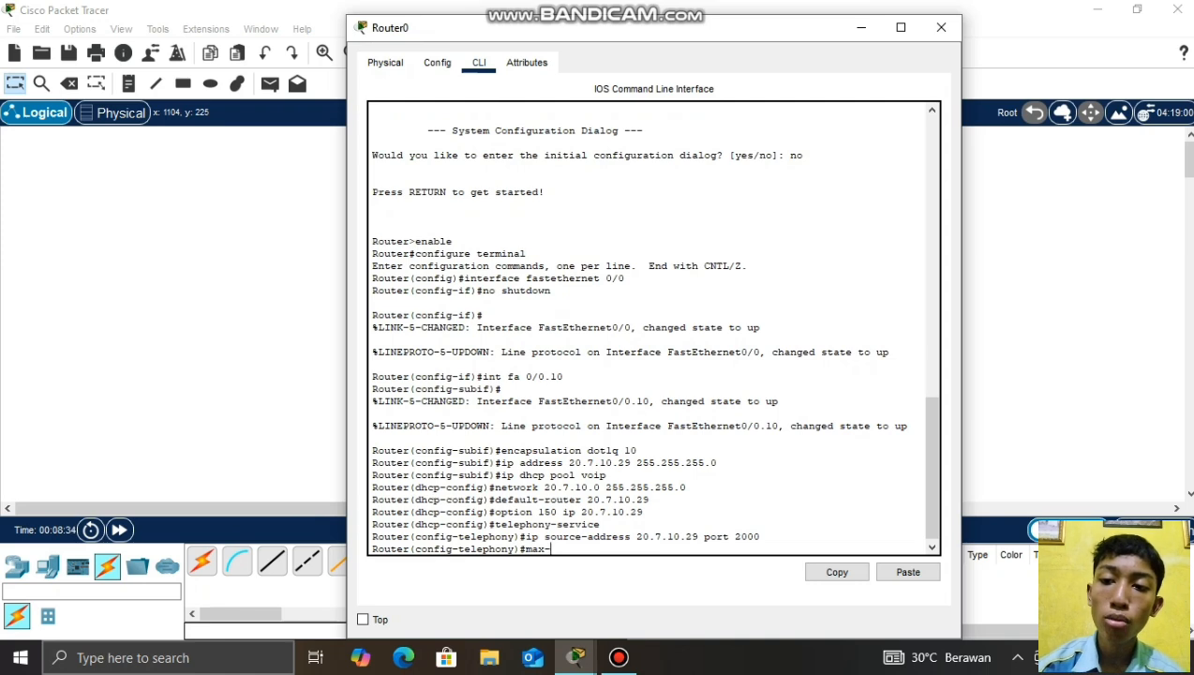
text(-dn)
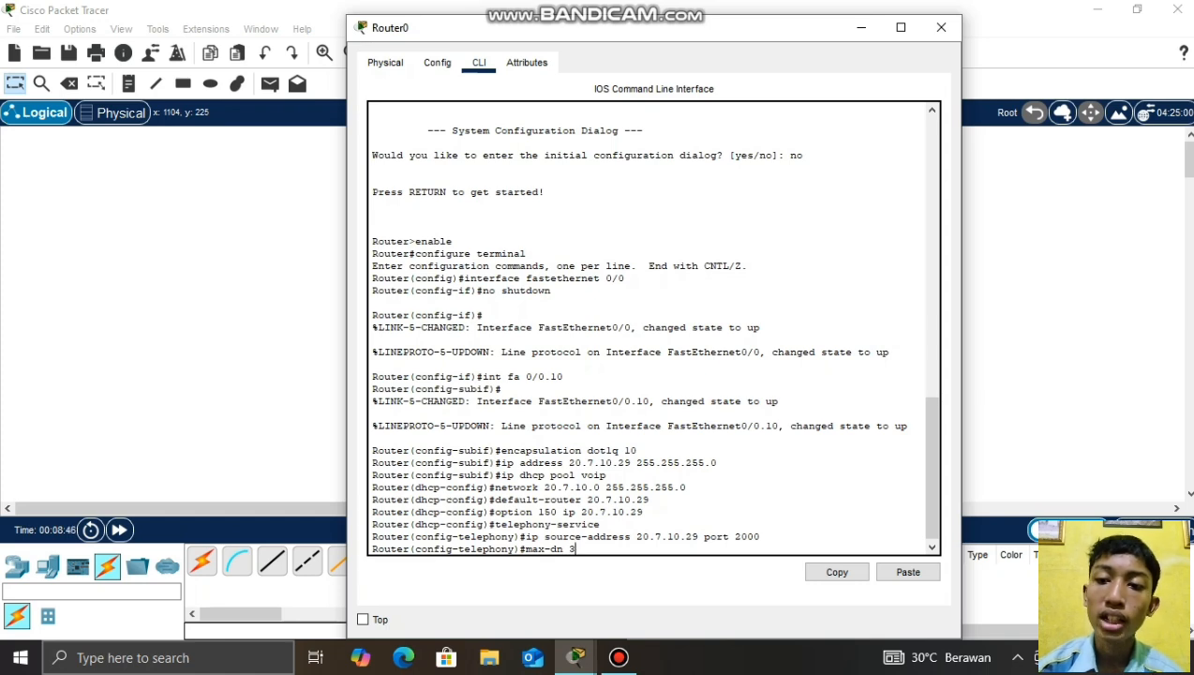
text(3)
key(Return)
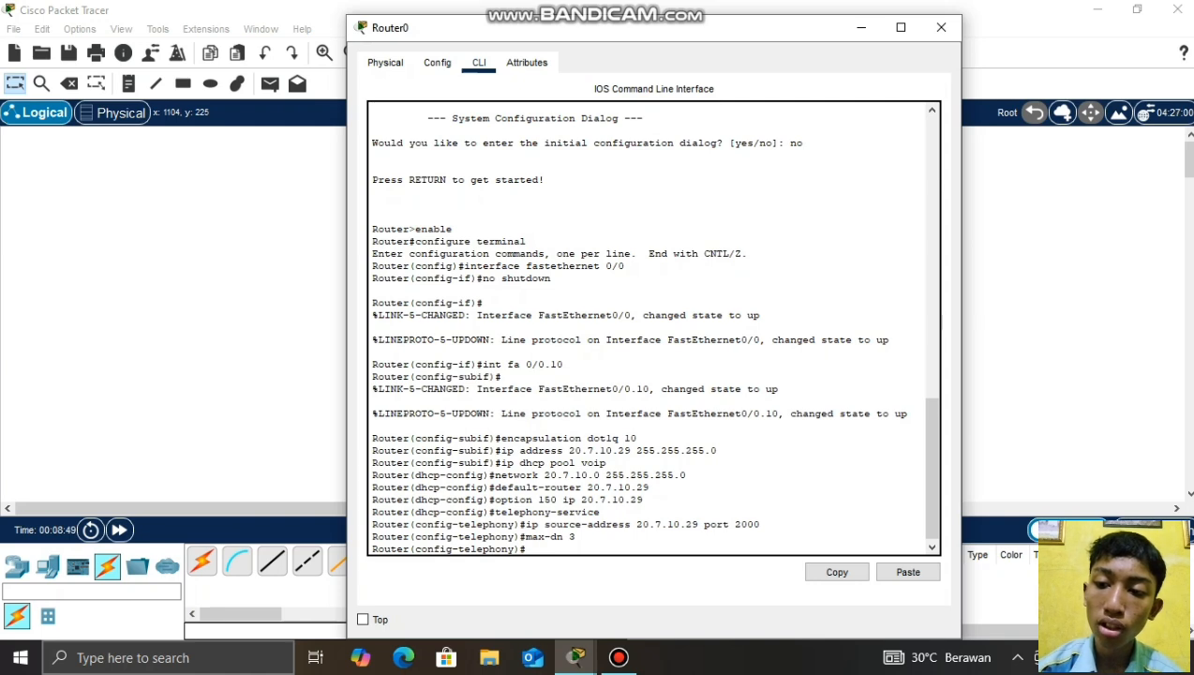
- Set the telephony service's maximum number of phones (max-ephone) to 3
text(max)
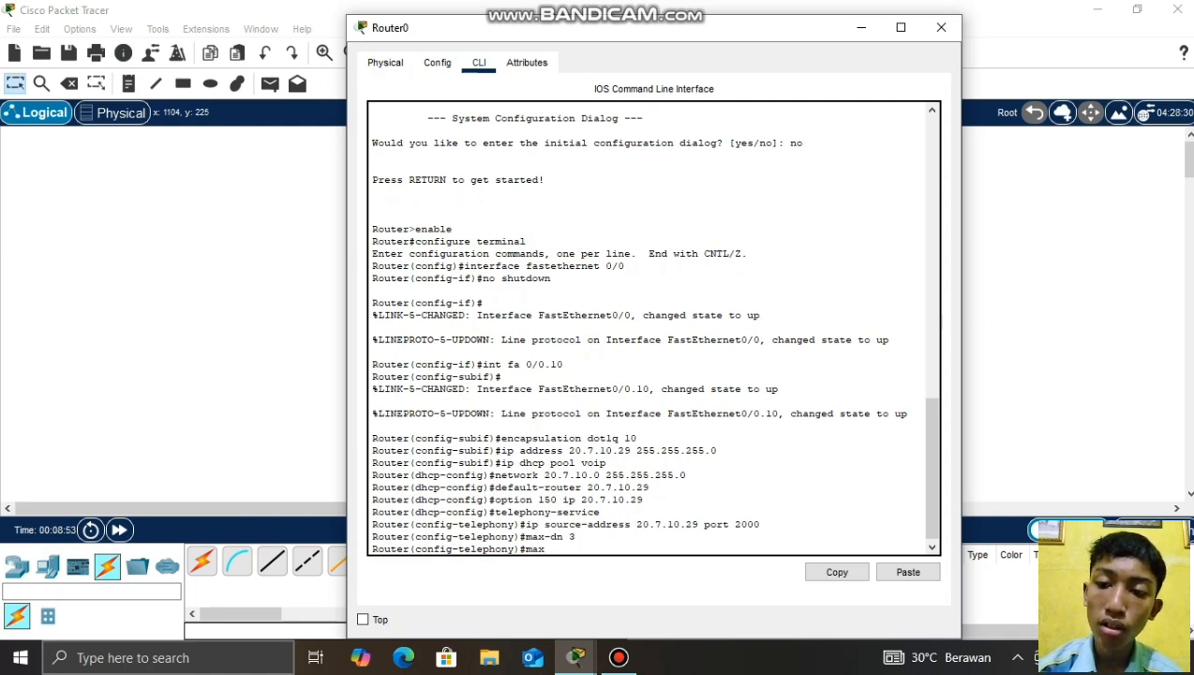
text( -ephone)
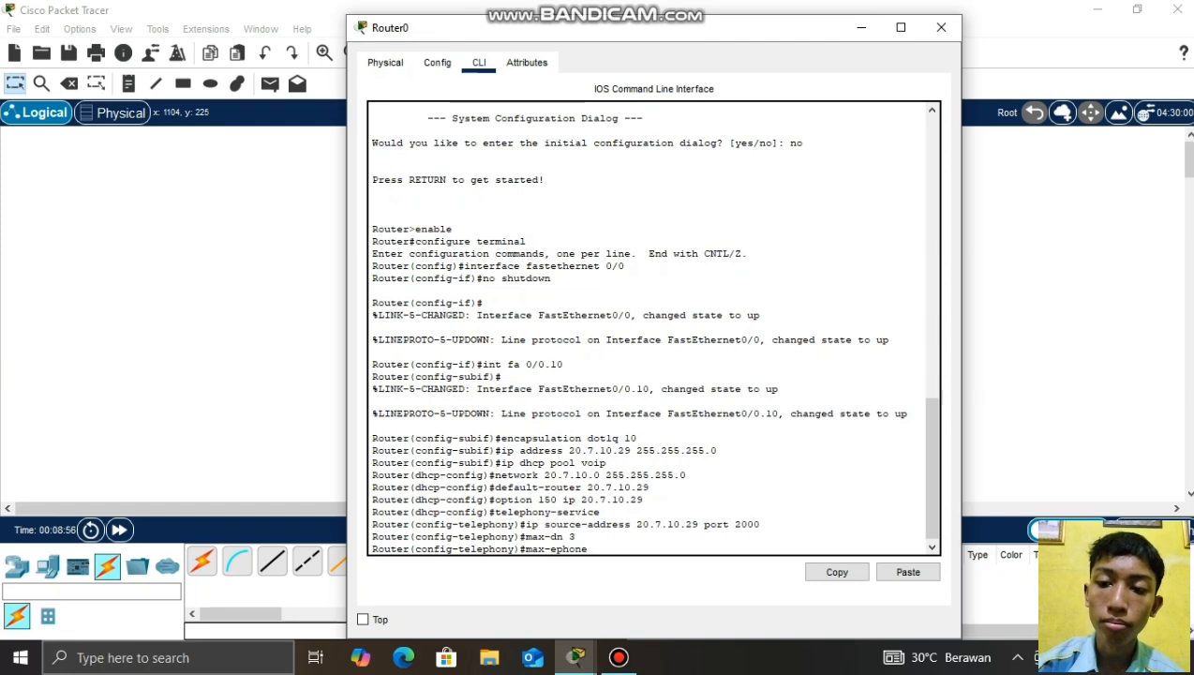
text( 3)
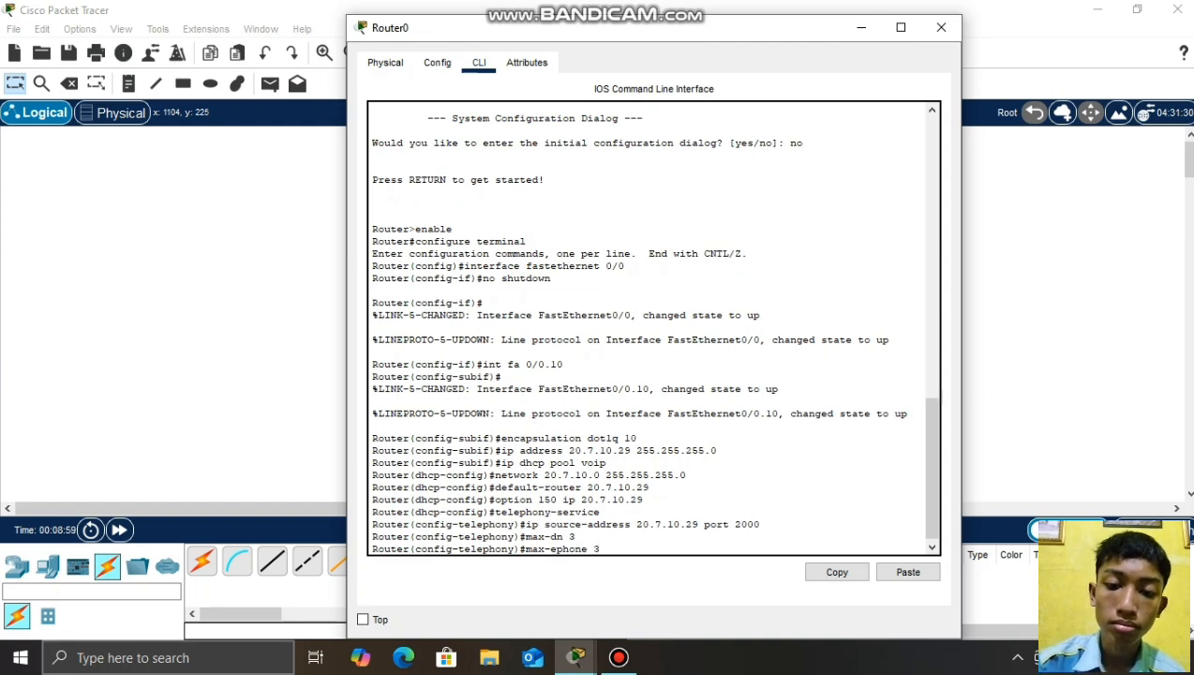
key(Return)
- Configure the telephony service to auto-assign directory numbers 1 to 3 to the phones
text(auto)
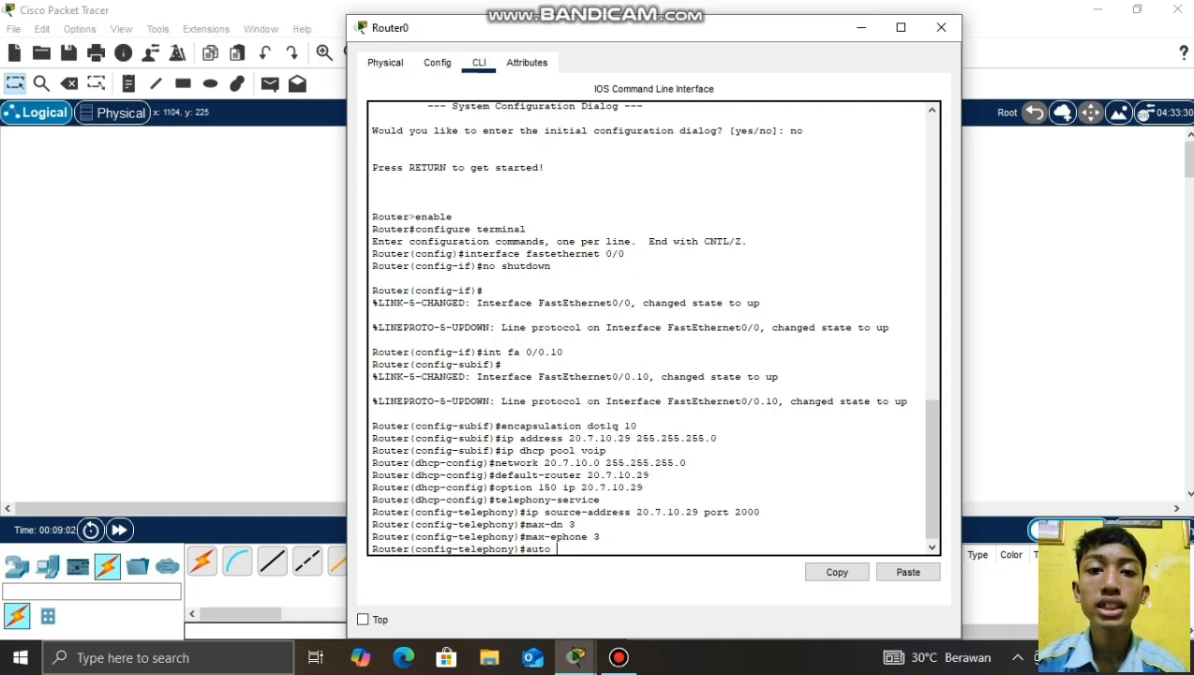
text( assign)
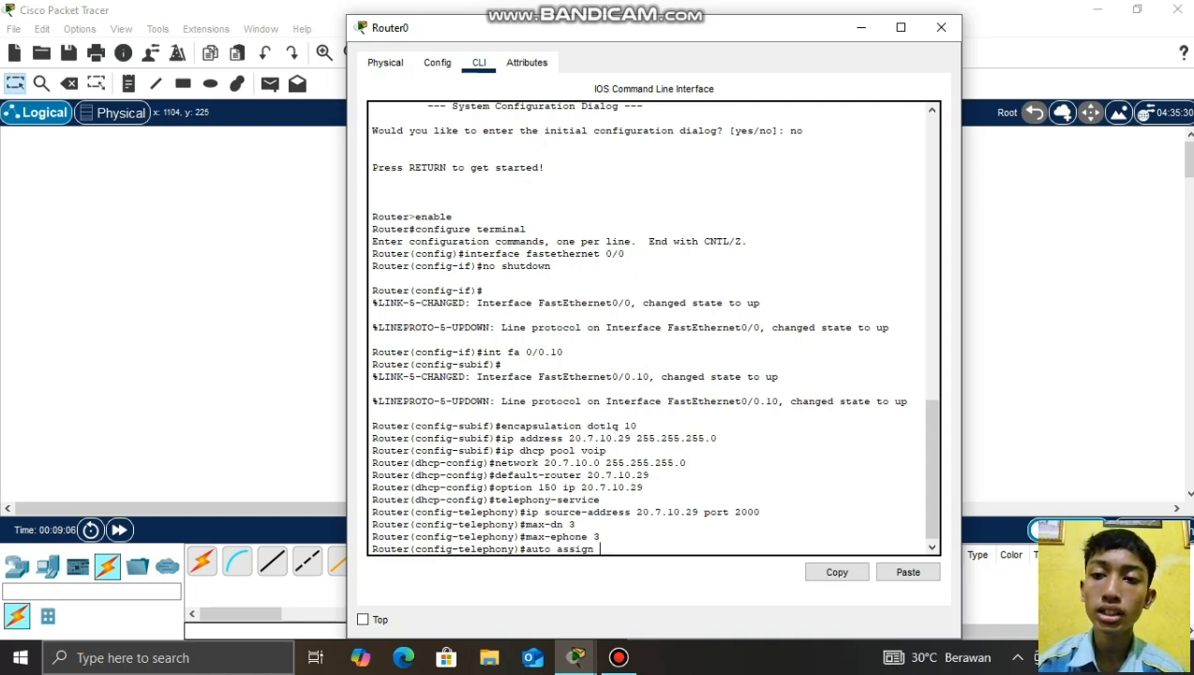
text( 1to)
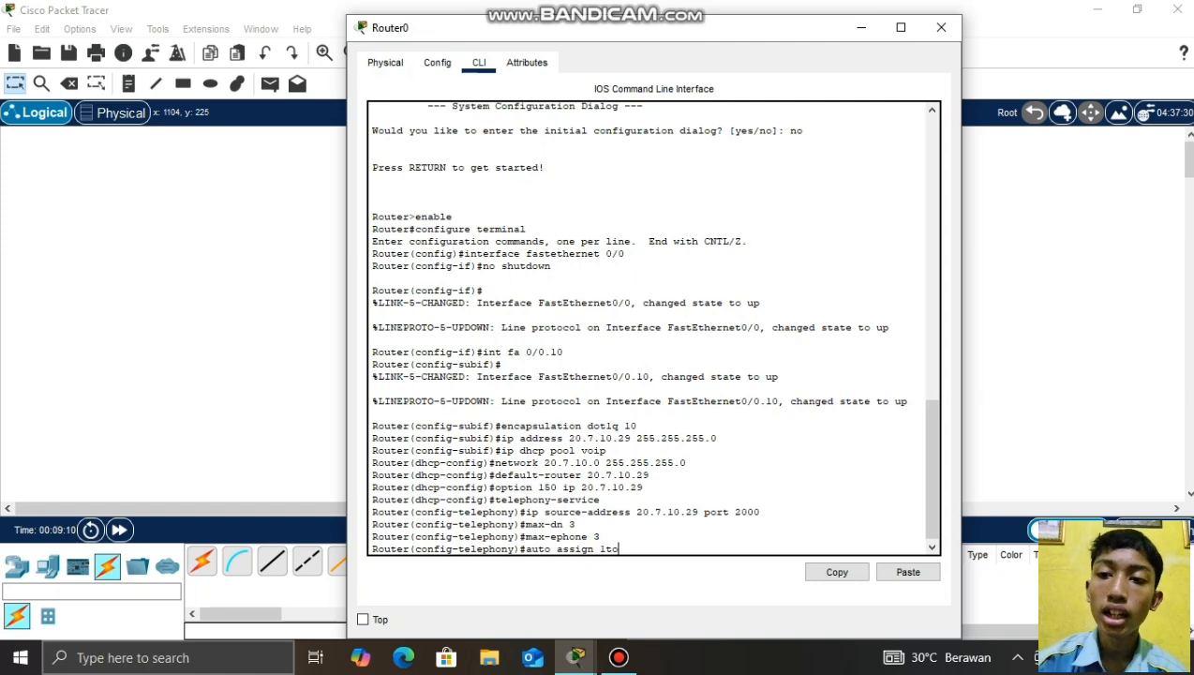
key(BackSpace)
key(BackSpace)
text(to 3)
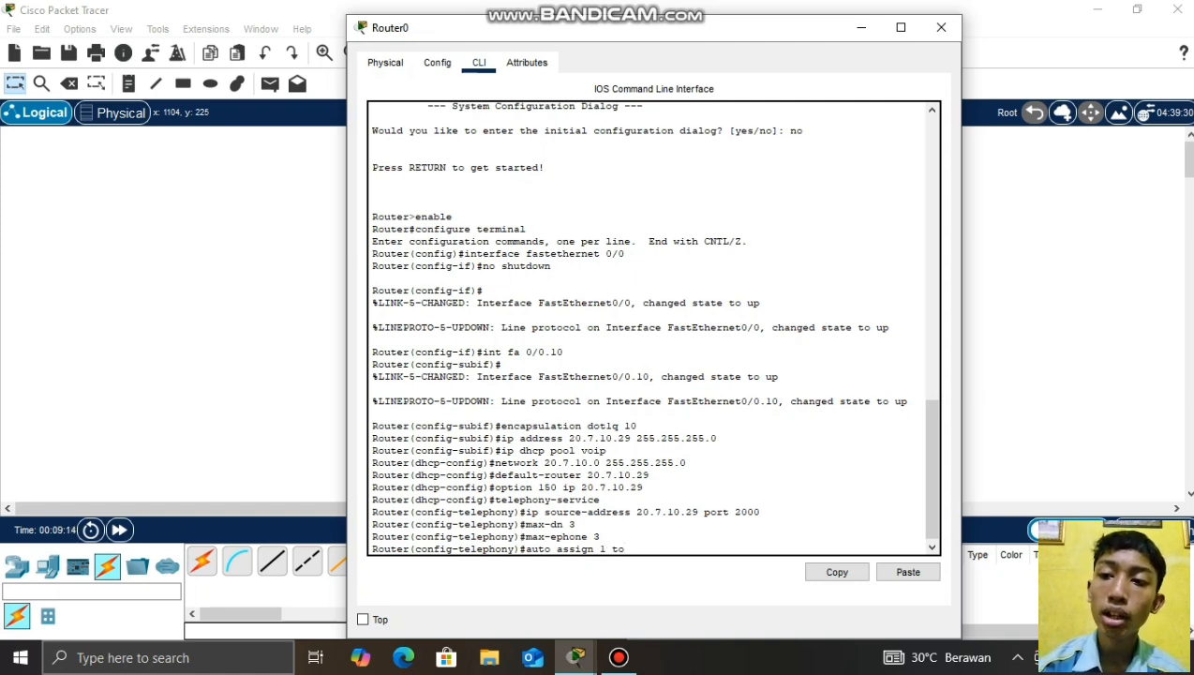
key(Return)
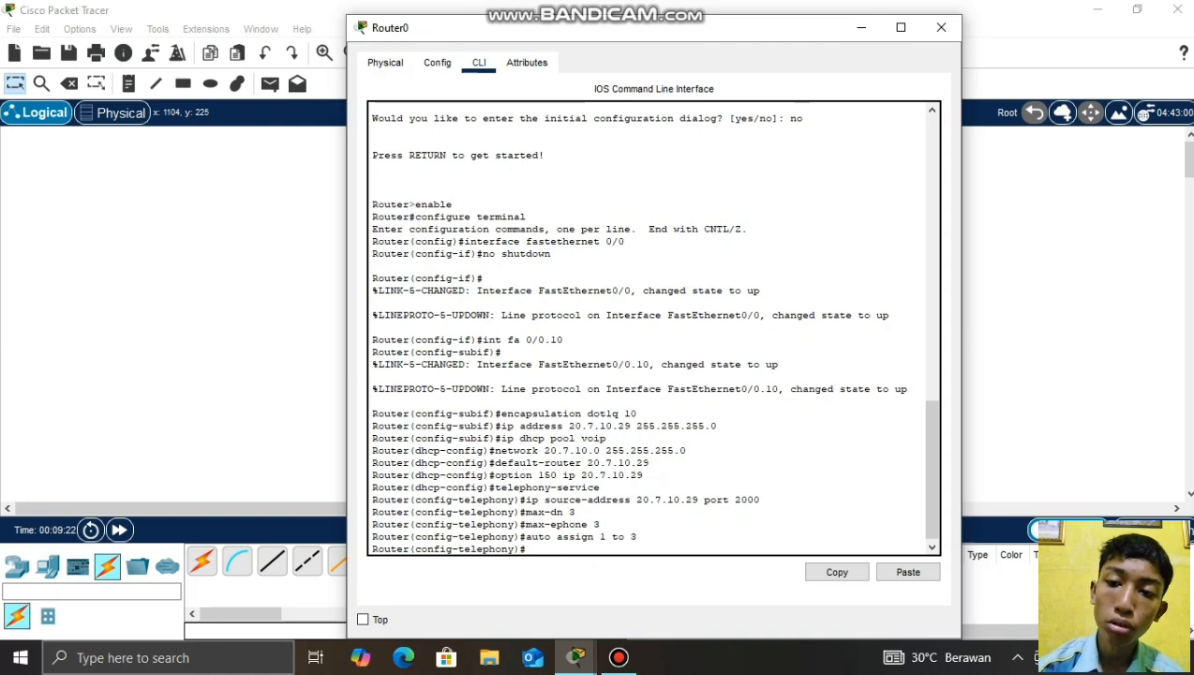
- Create directory entry ephone-dn 1 on the router and assign it extension number 1001
text(ephon)
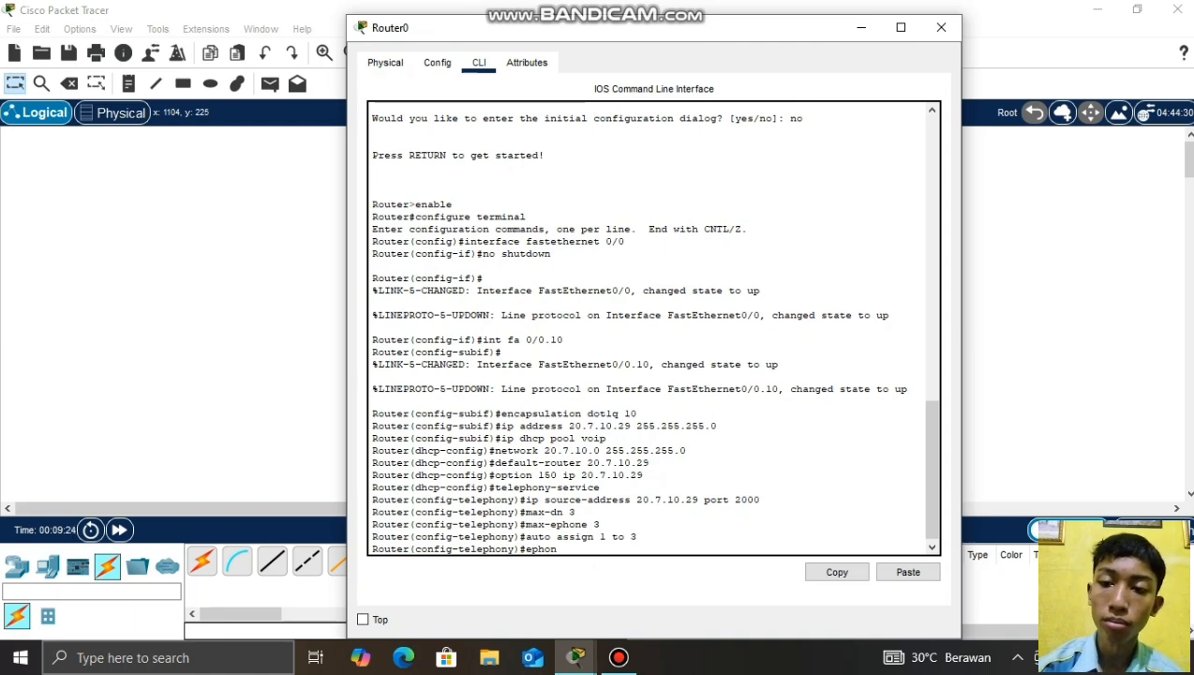
text(e)
text(-d)
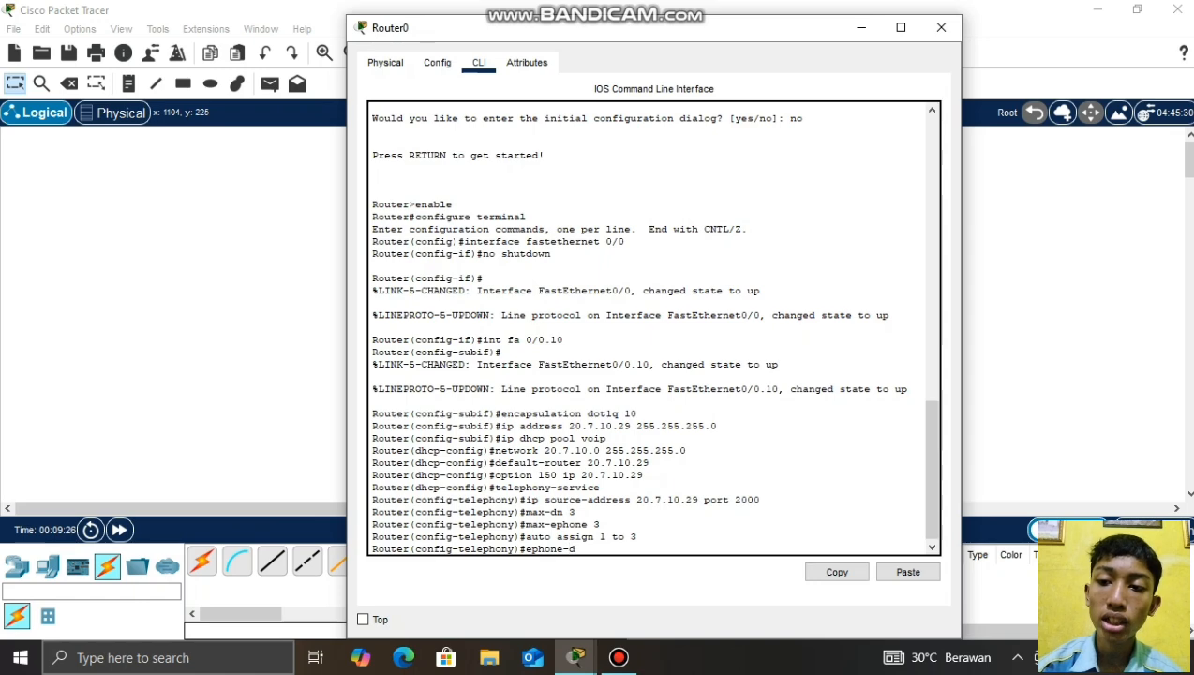
text(n 1)
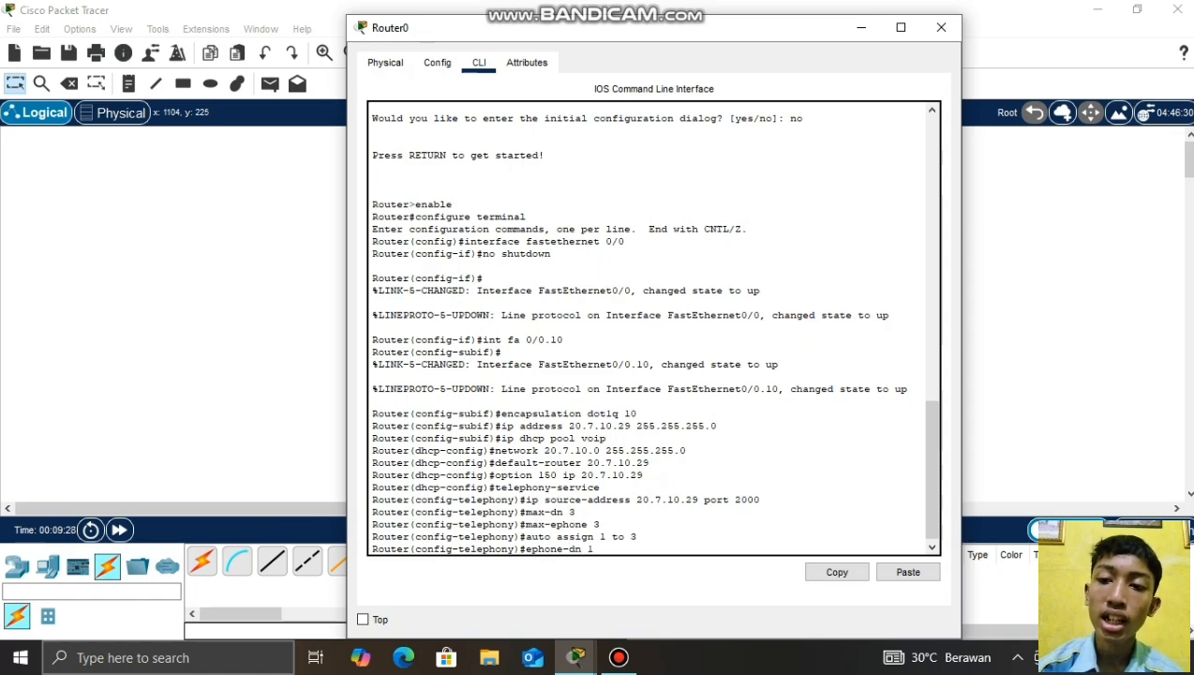
key(Return)
key(Return)
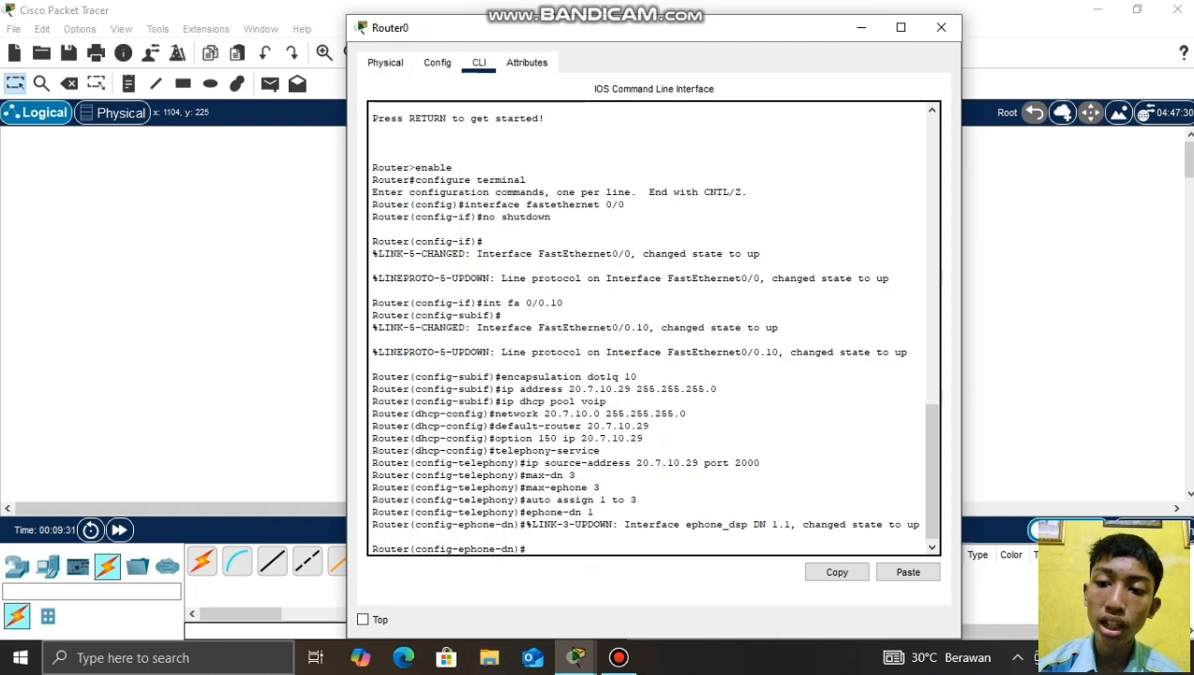
text(num)
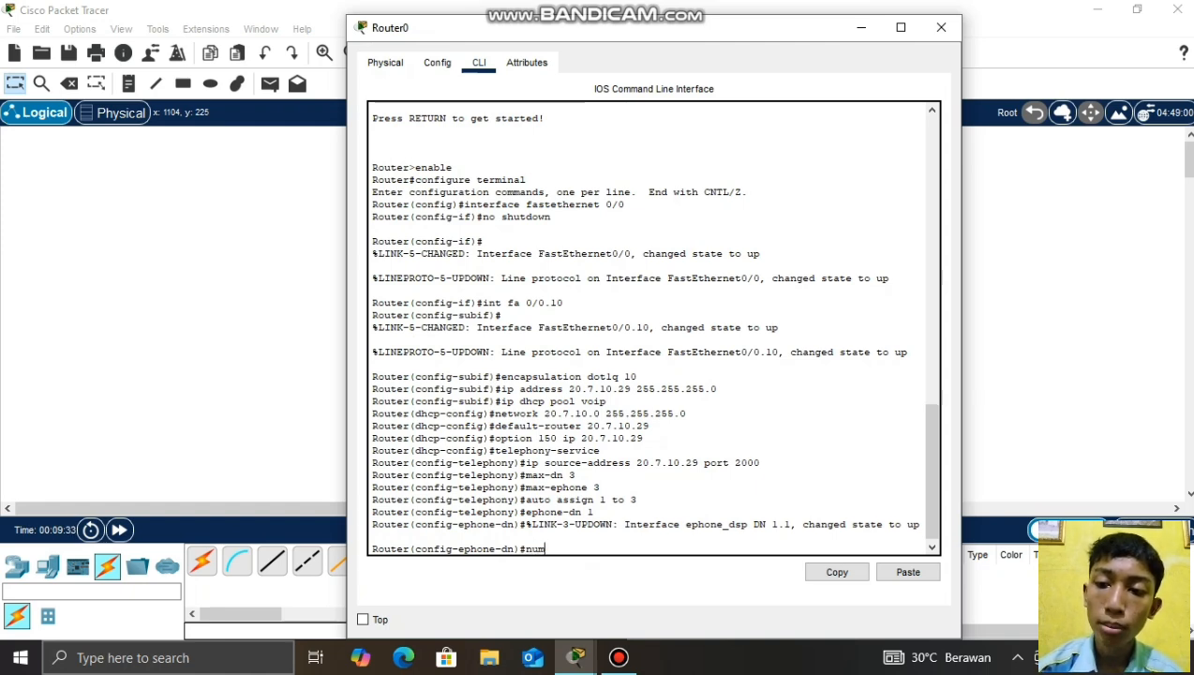
text(ber 100)
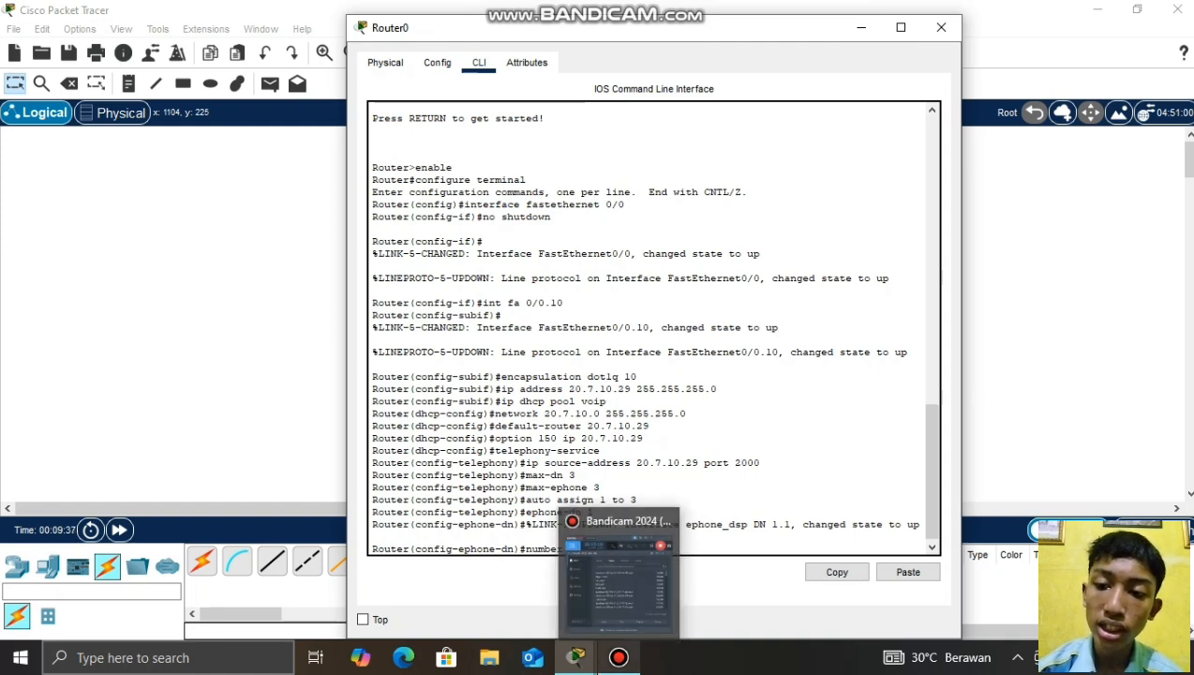
text(1)
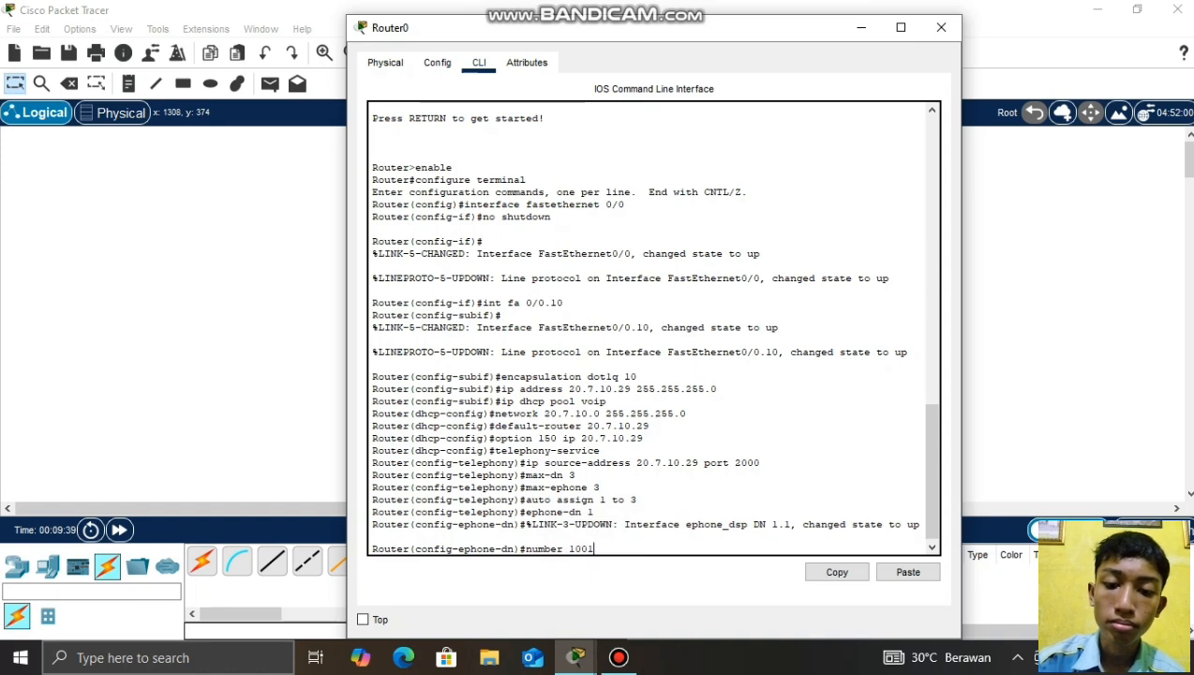
key(Return)
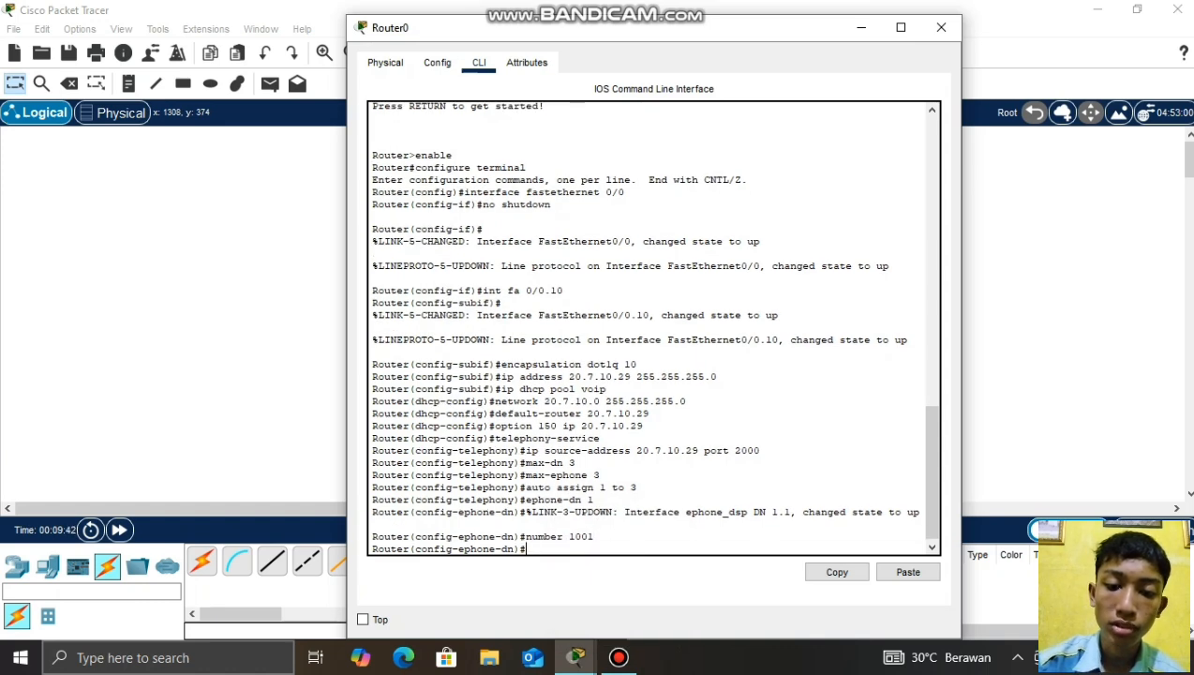
- Create directory entry ephone-dn 2 on the router and assign it extension number 1002
text(ephone)
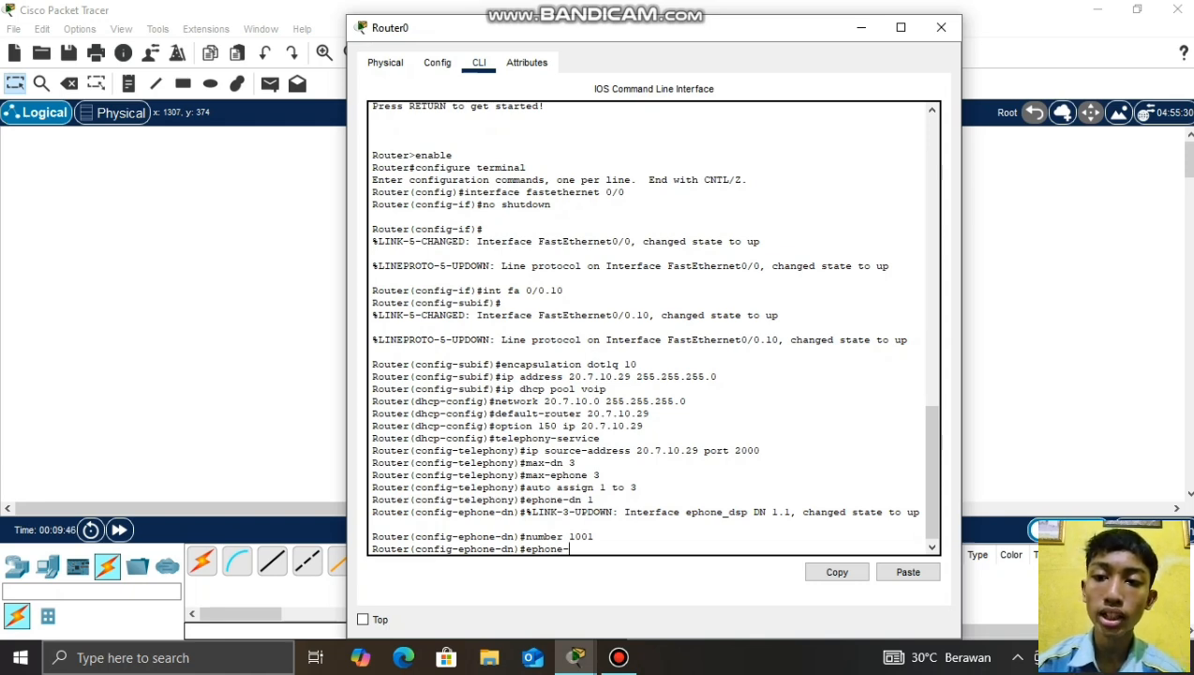
text(-dn 2)
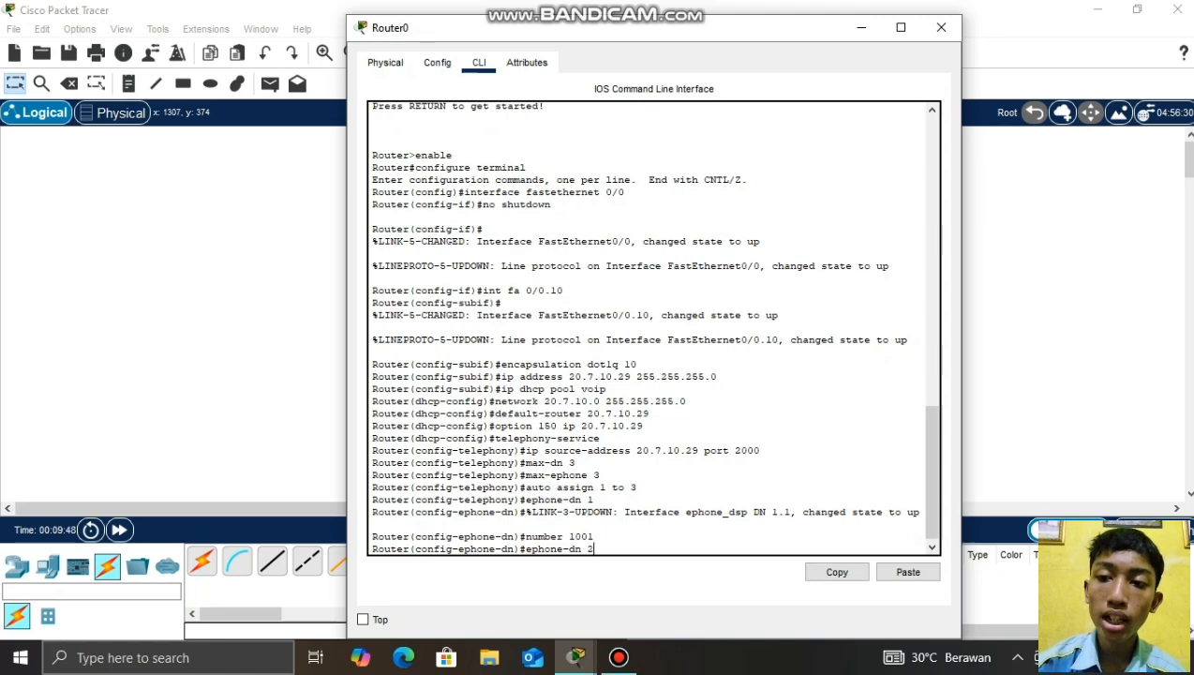
key(Return)
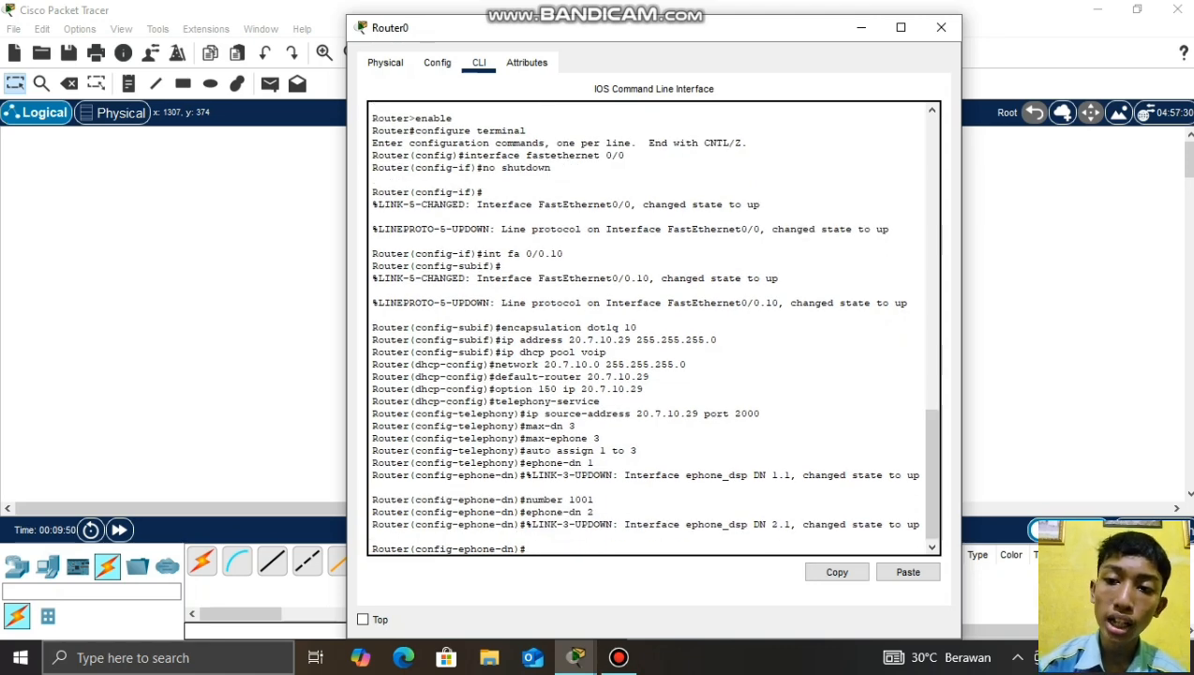
text(nu)
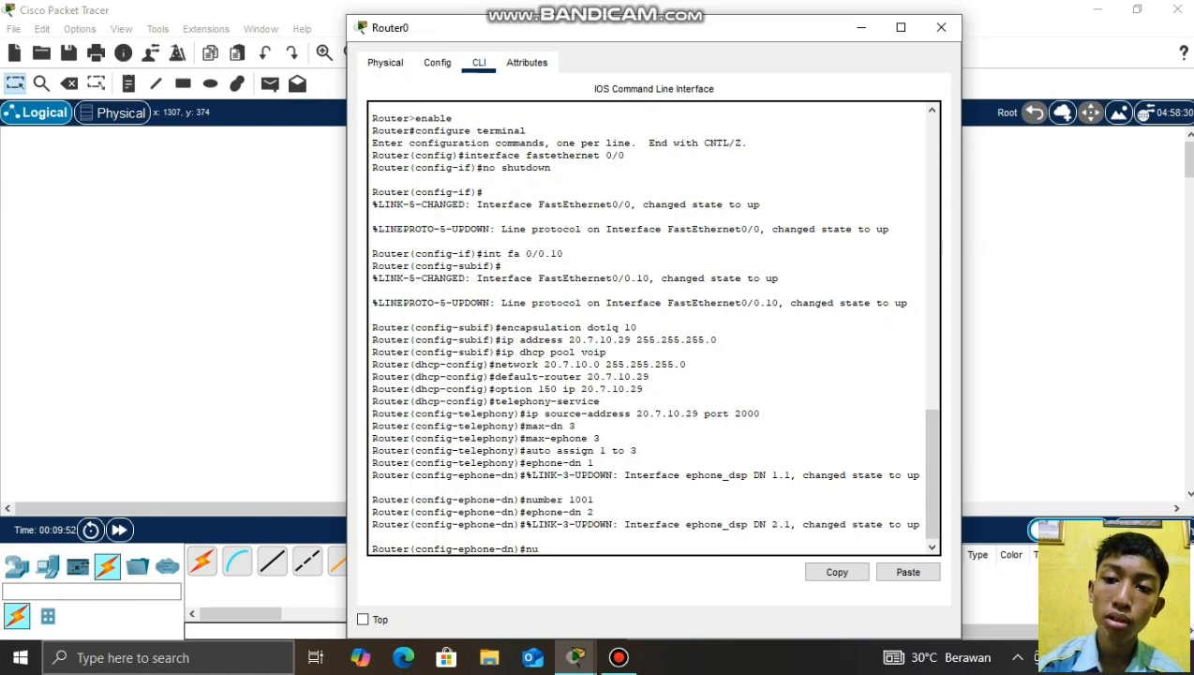
text(mbw)
key(BackSpace)
text(er)
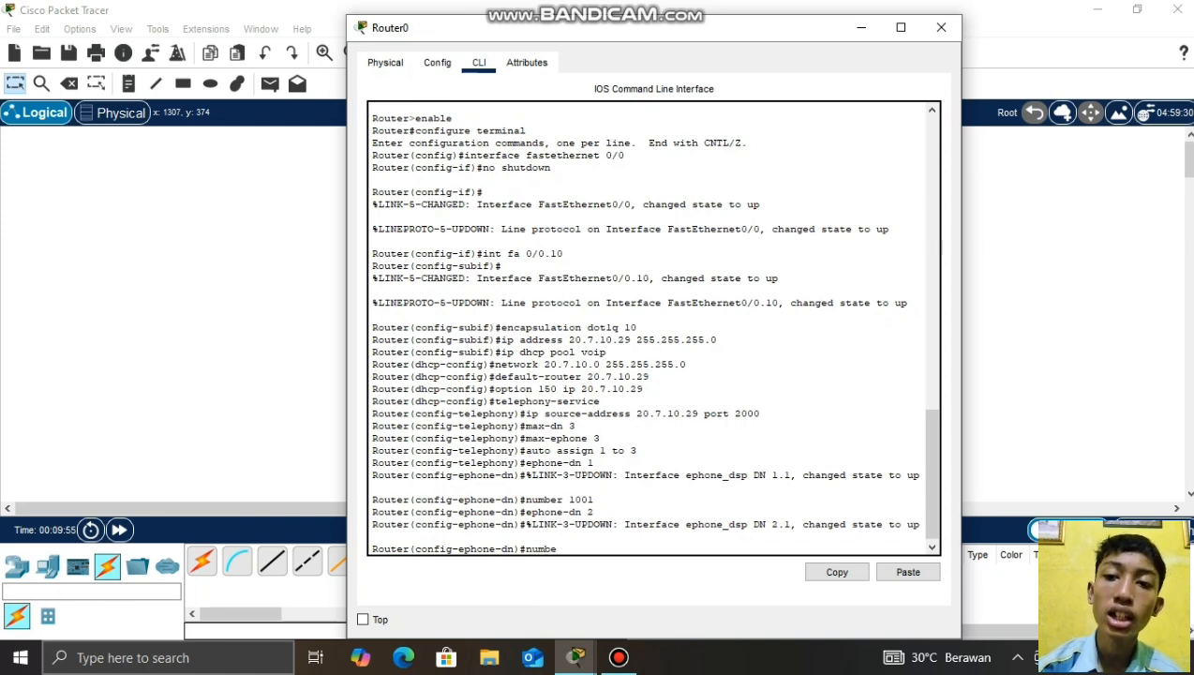
text( 100)
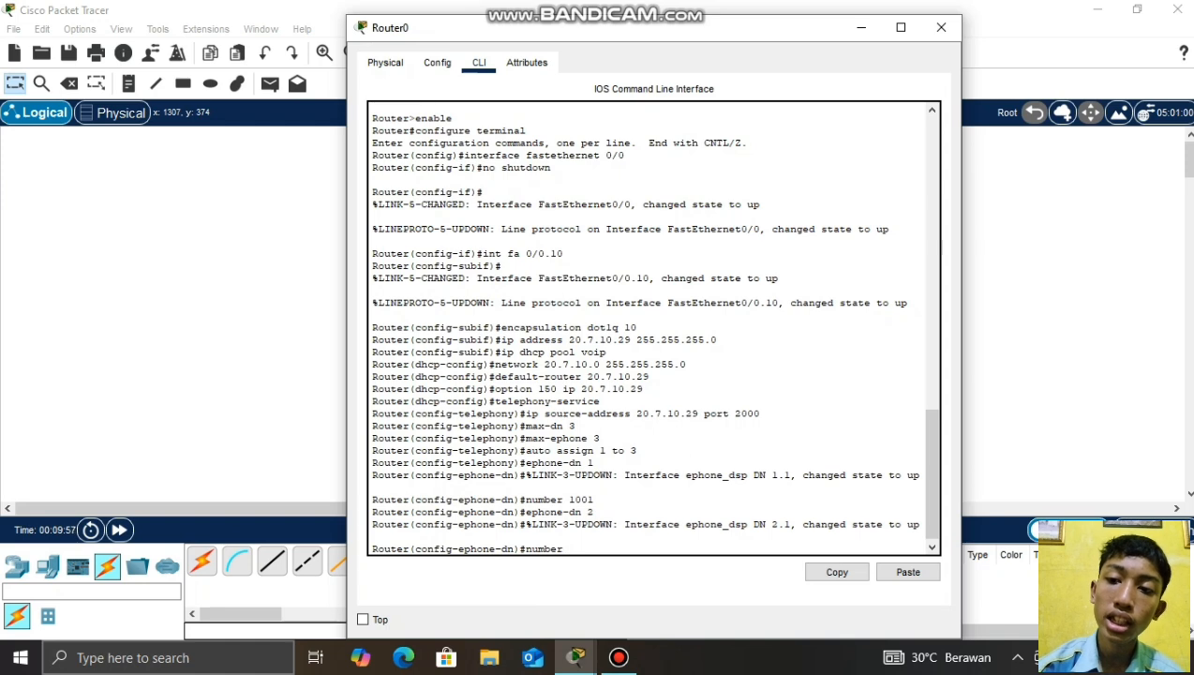
text(2)
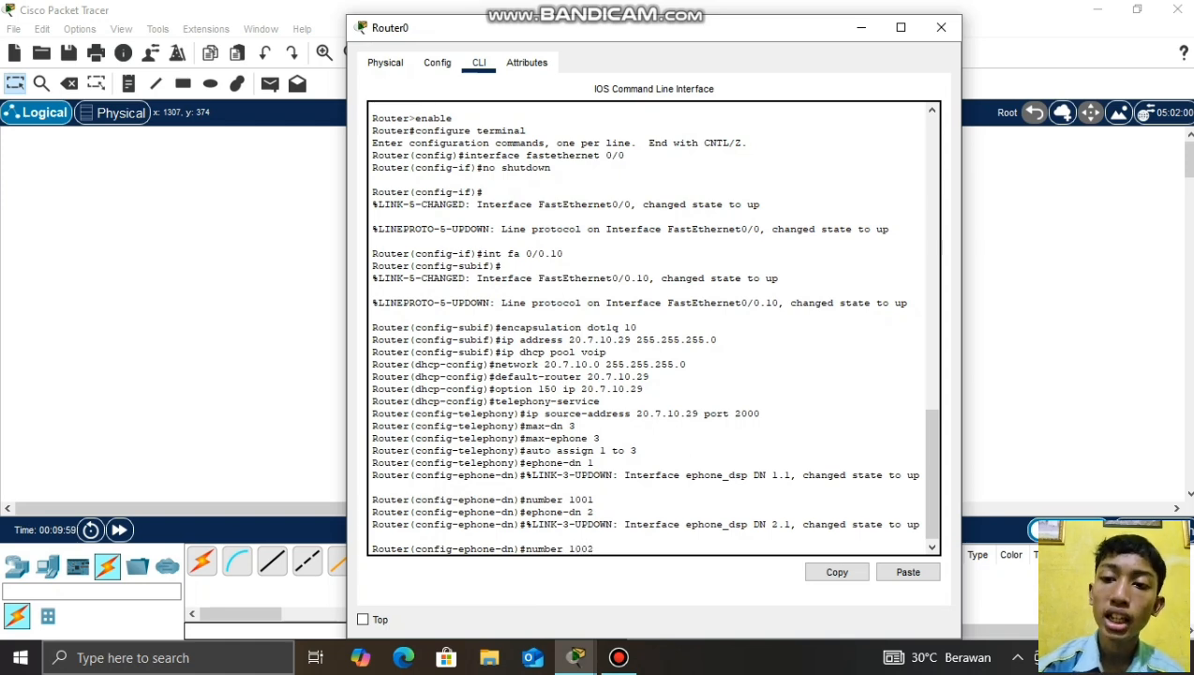
key(Return)
- Create directory entry ephone-dn 3 on the router and assign it extension number 1003
text(eph)
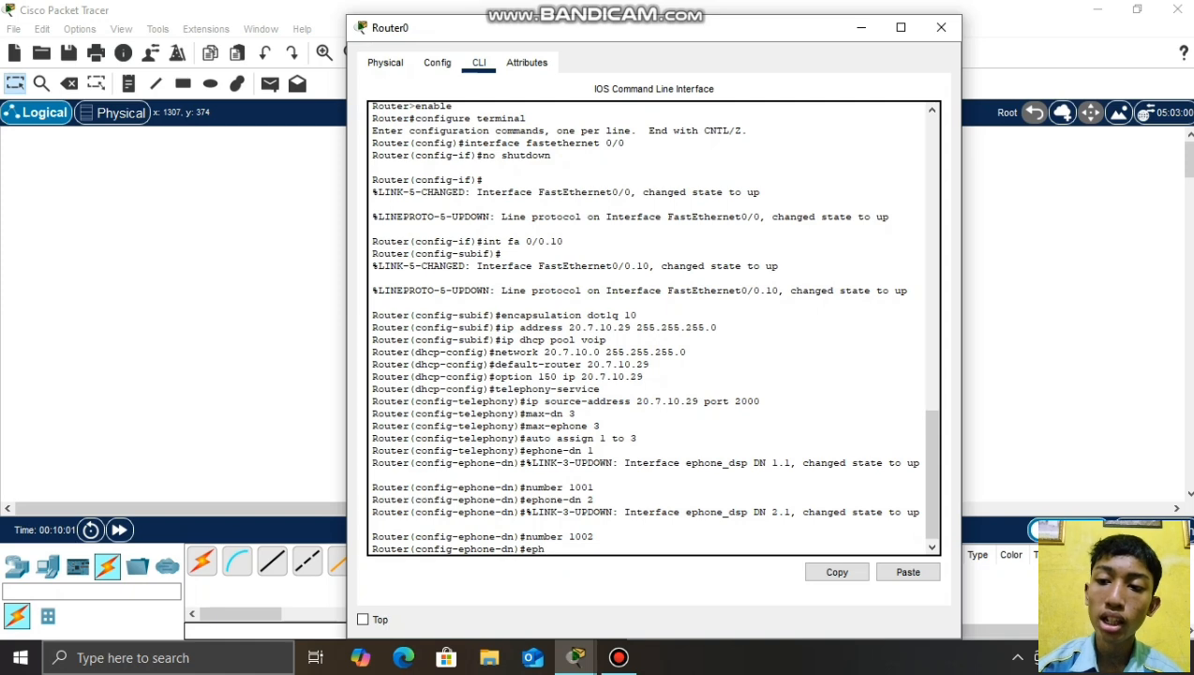
text(one)
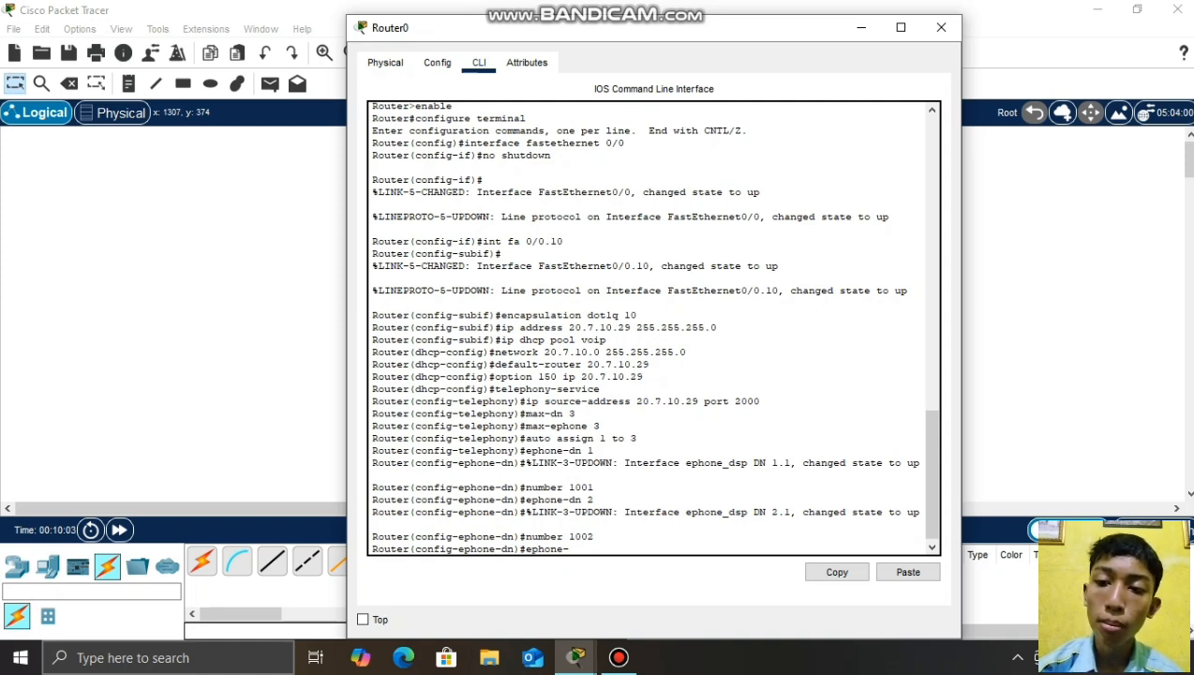
text(-dn 3)
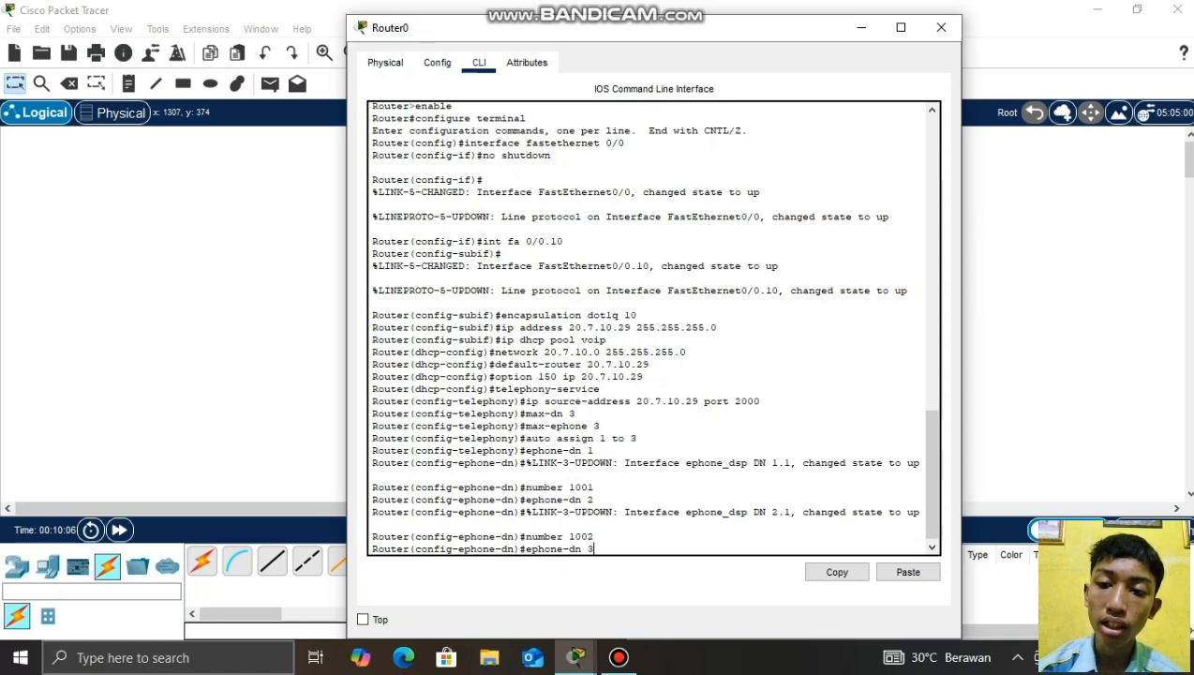
key(Return)
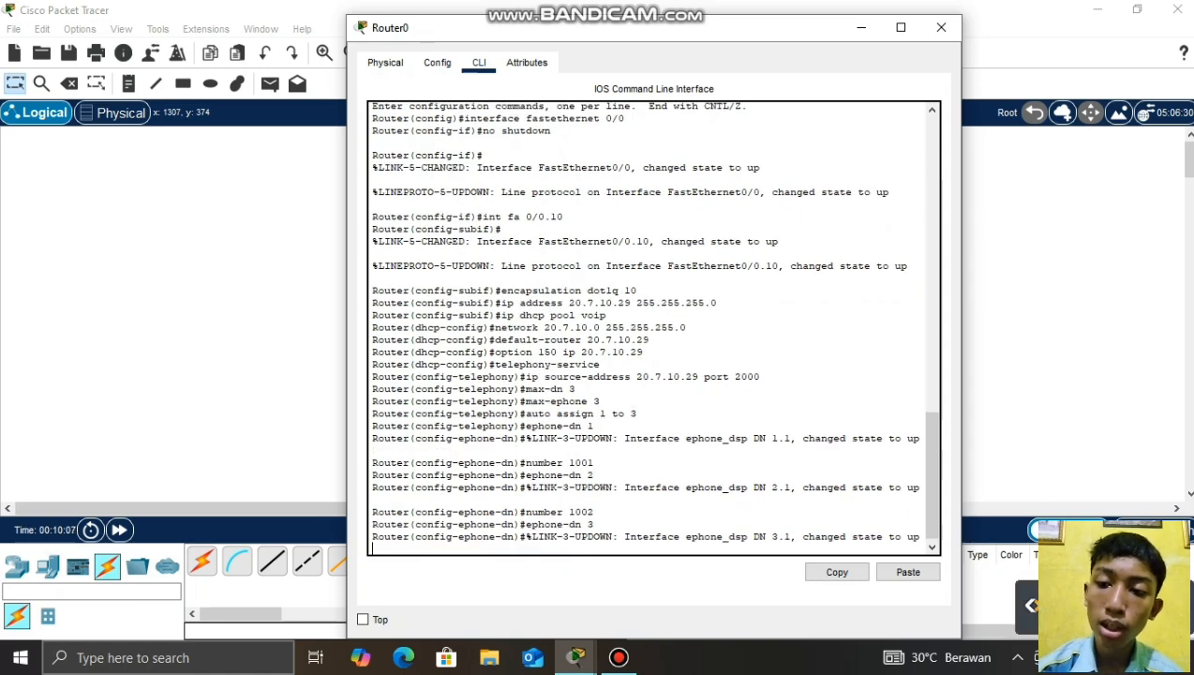
key(Return)
text(numb)
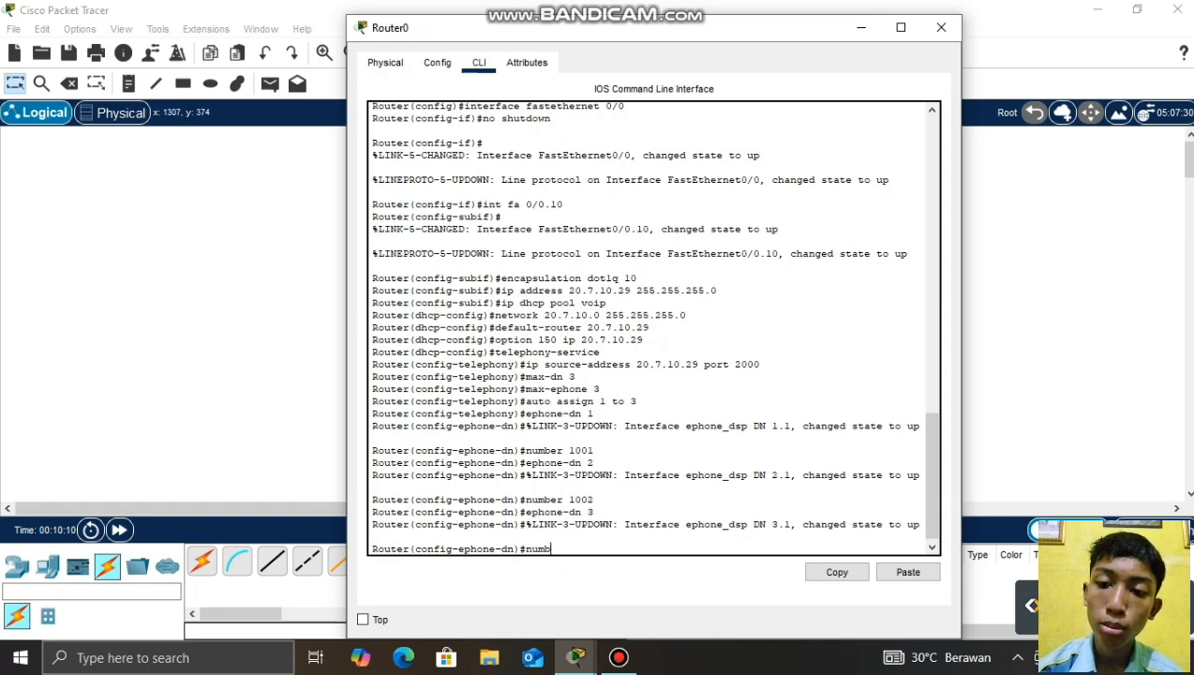
text(er 100)
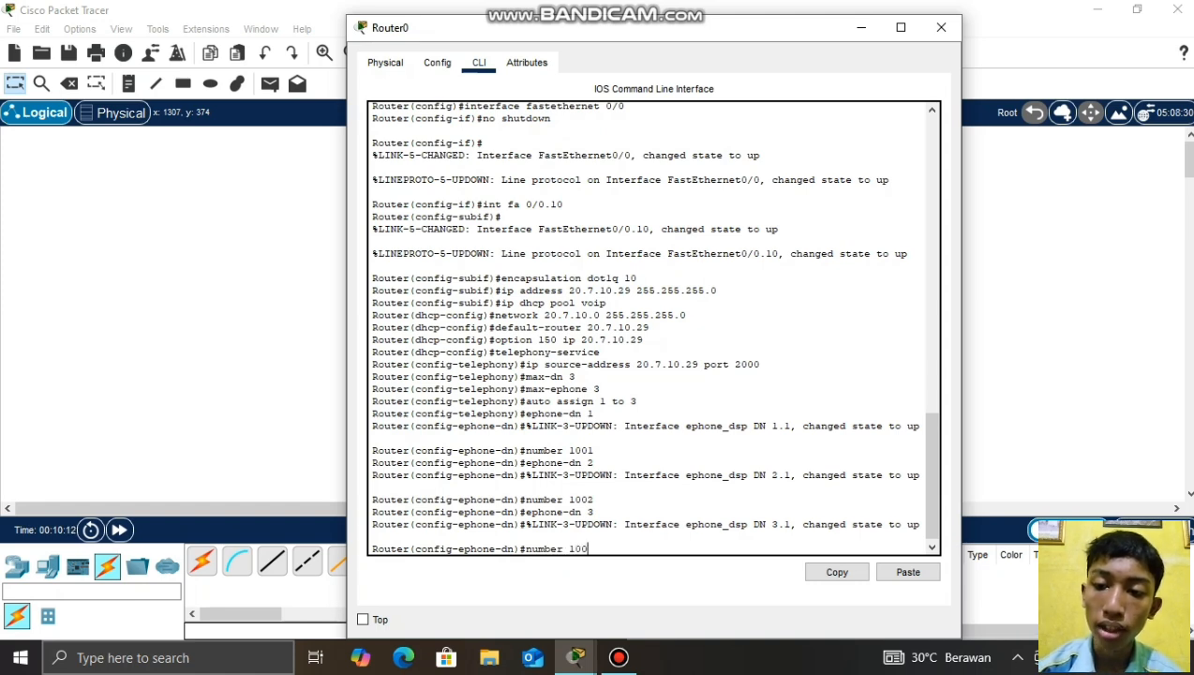
text(3)
key(Return)
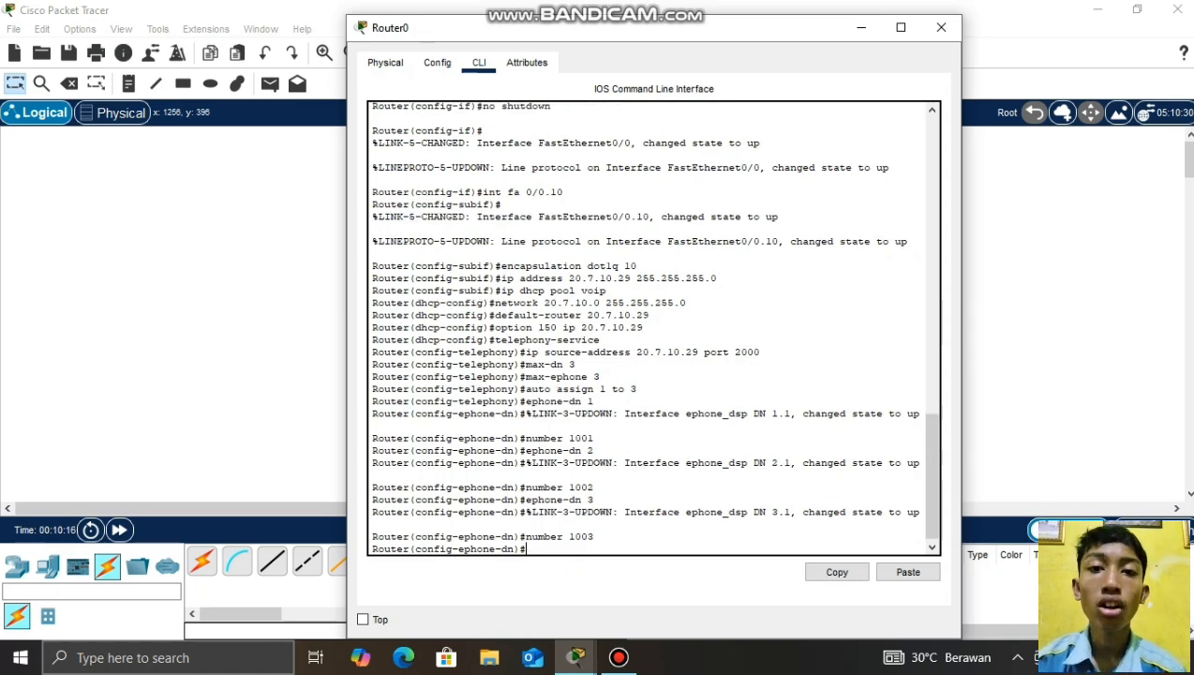
- Open the command line of the 2950-24 switch, Switch0, and enter privileged EXEC mode
click(1079, 354)
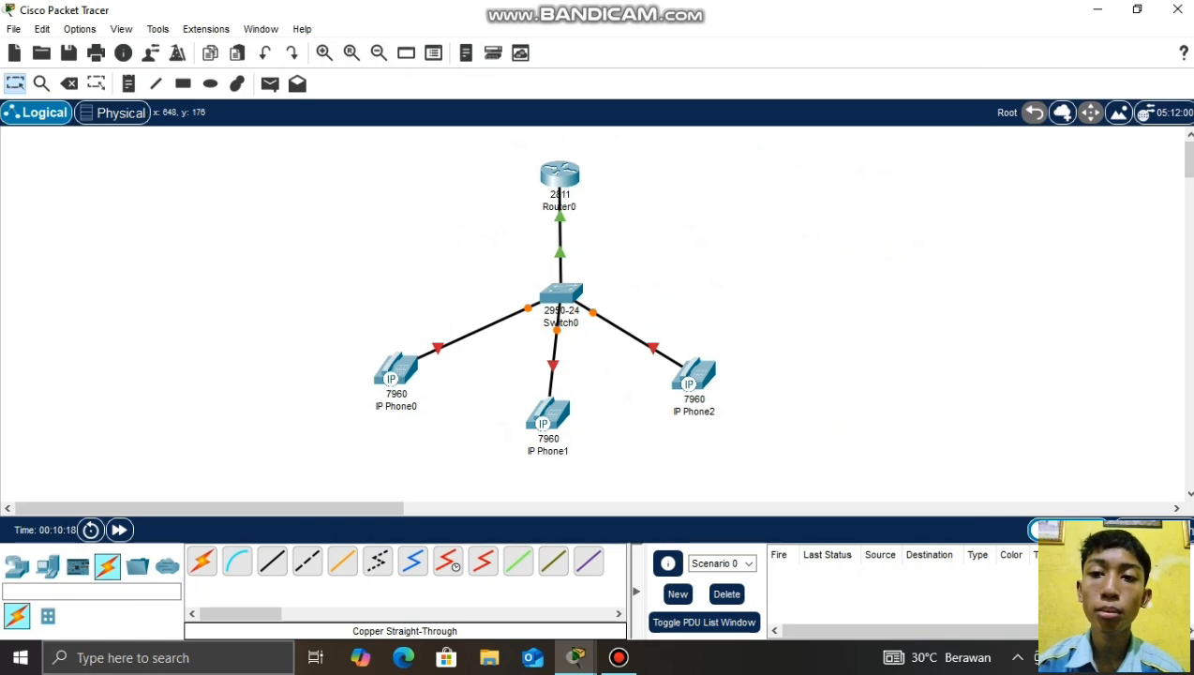
click(561, 293)
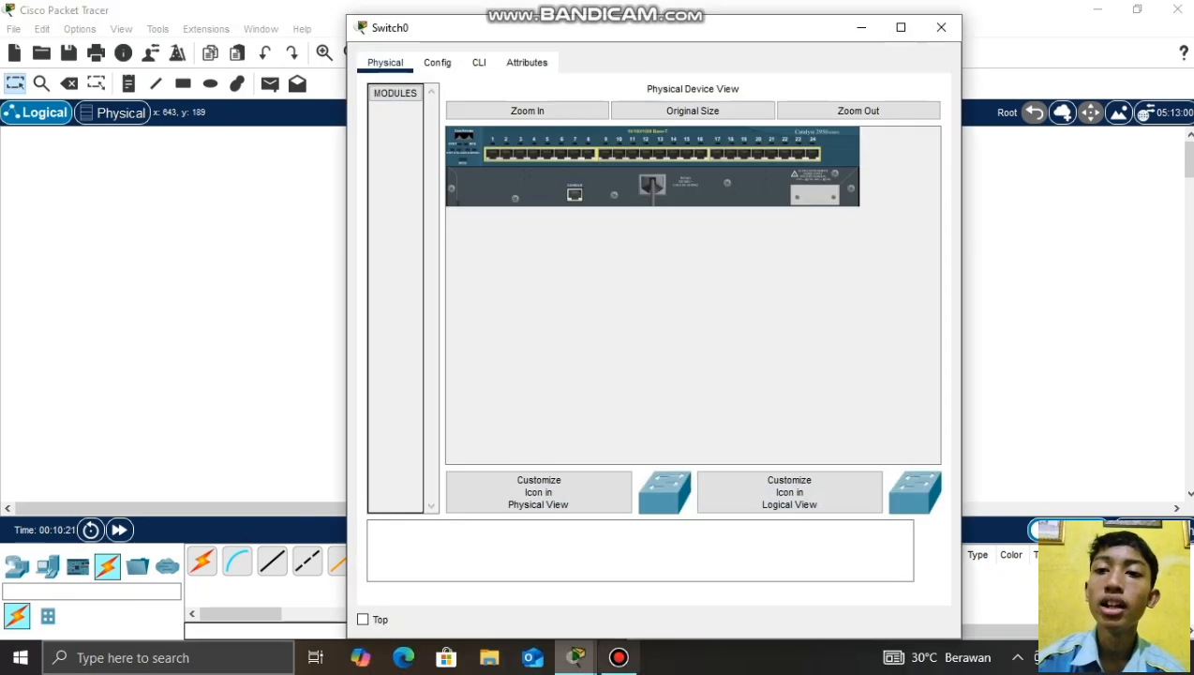
click(479, 62)
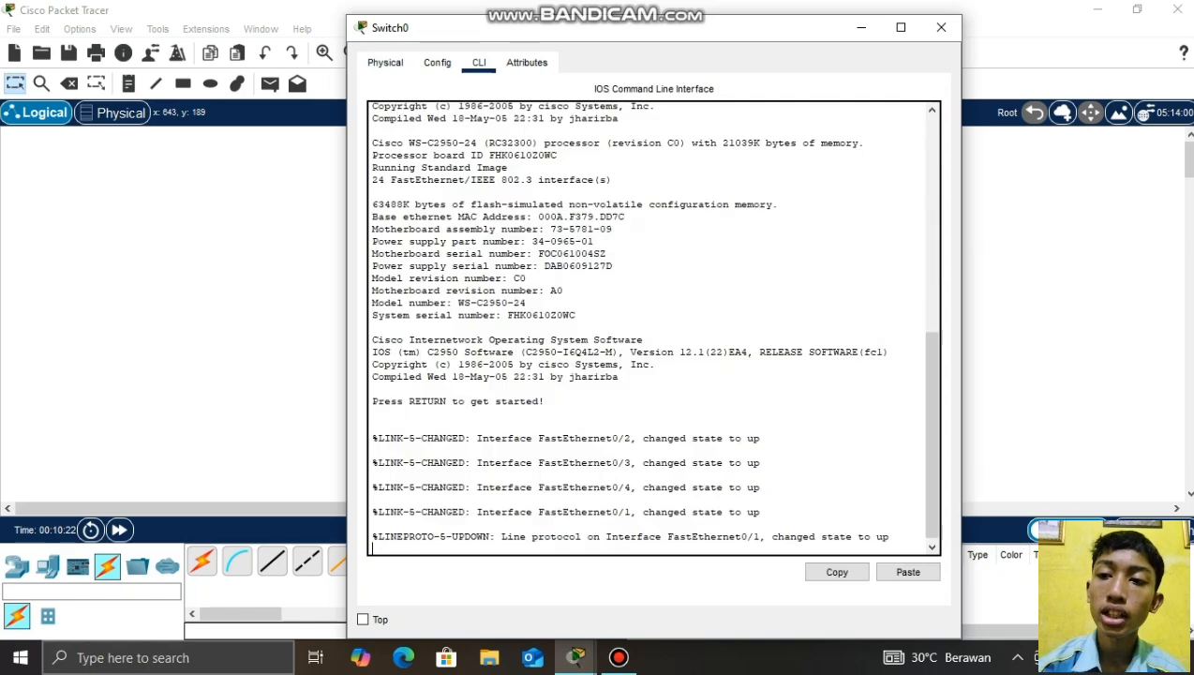
key(Return)
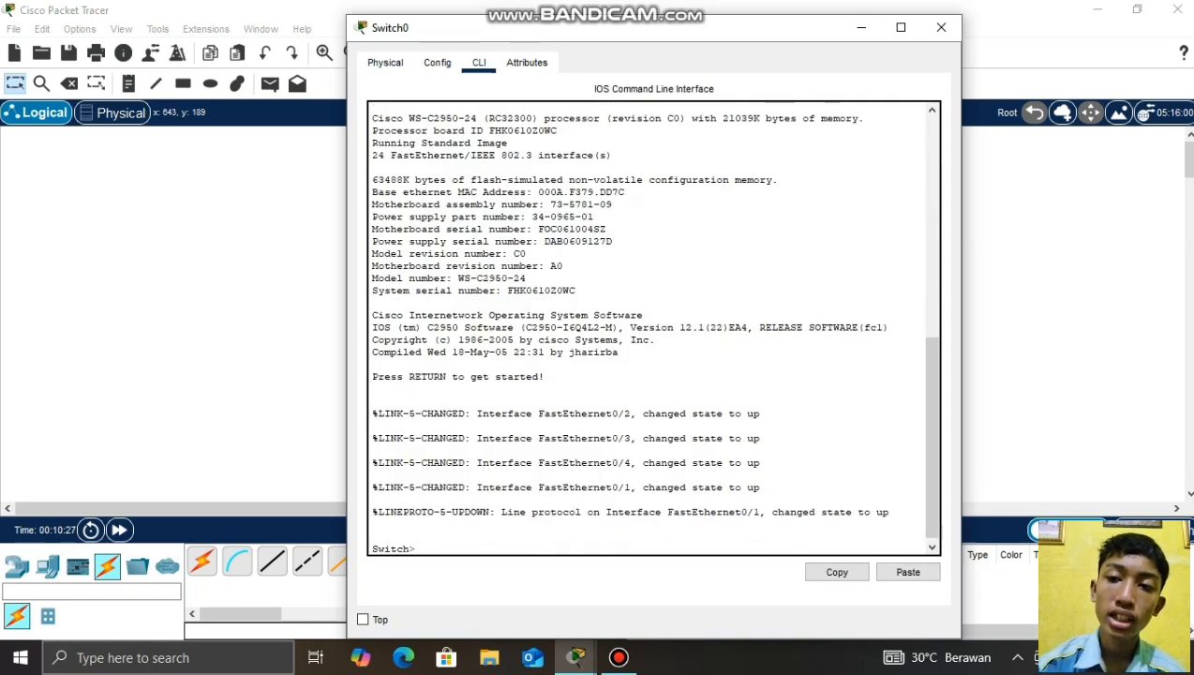
text(en)
key(Return)
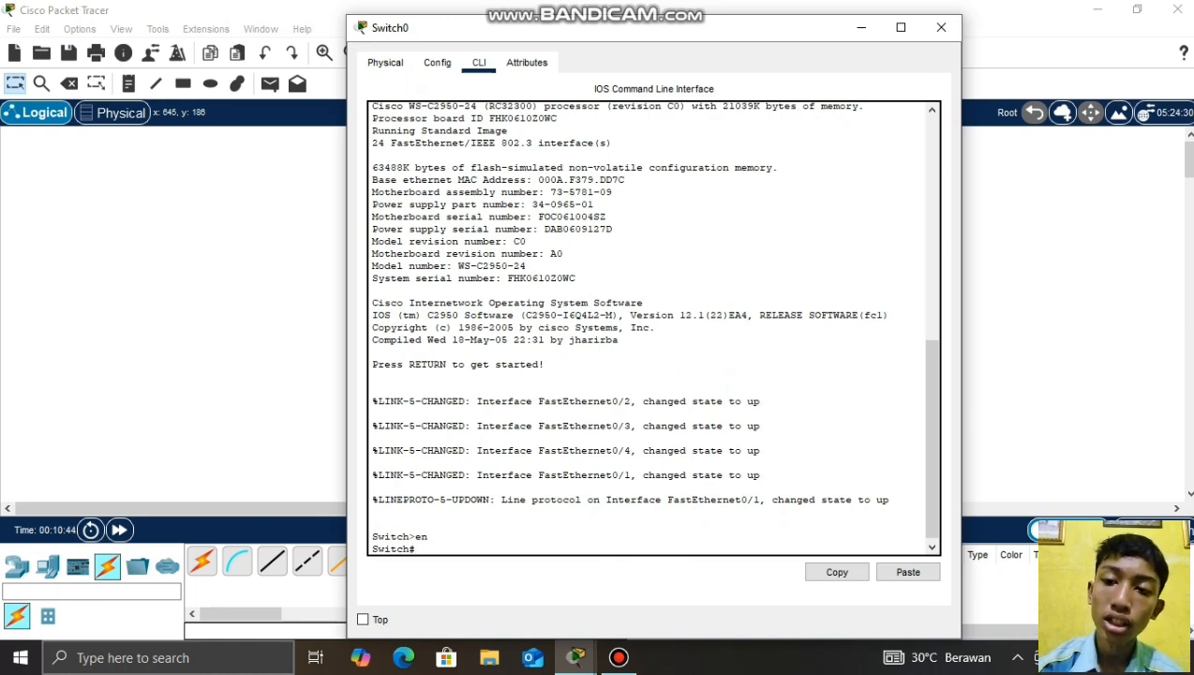
- Enter global configuration mode on the switch and create VLAN 10
text(co)
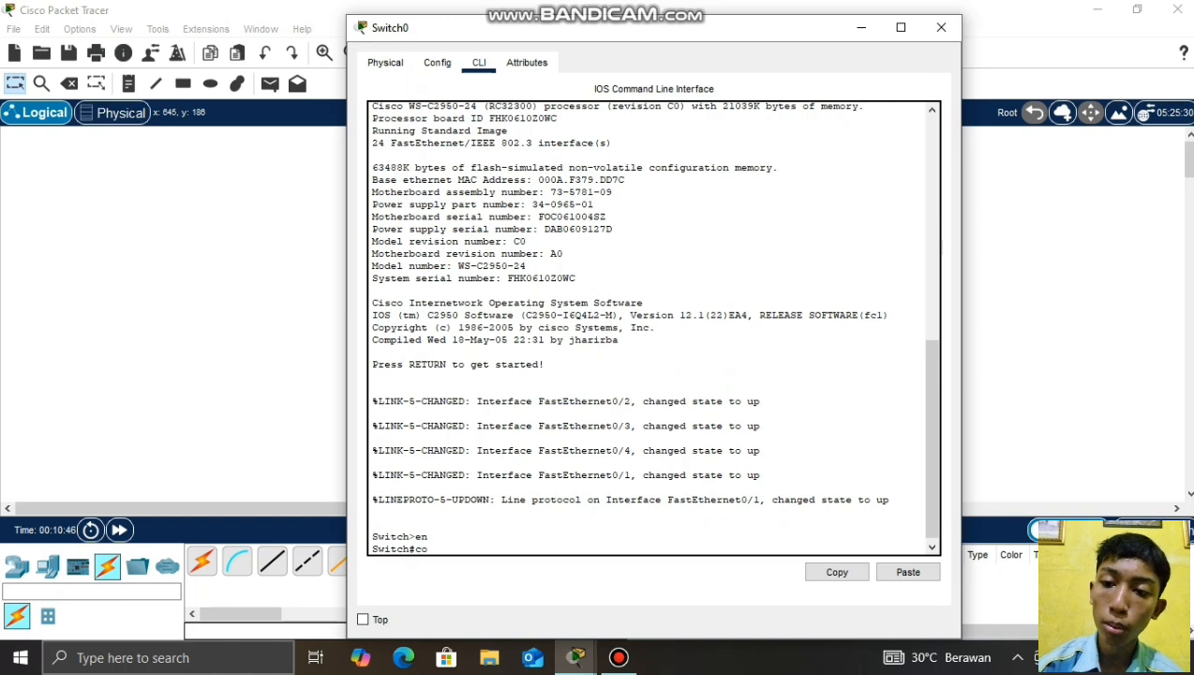
text(nf t)
key(Return)
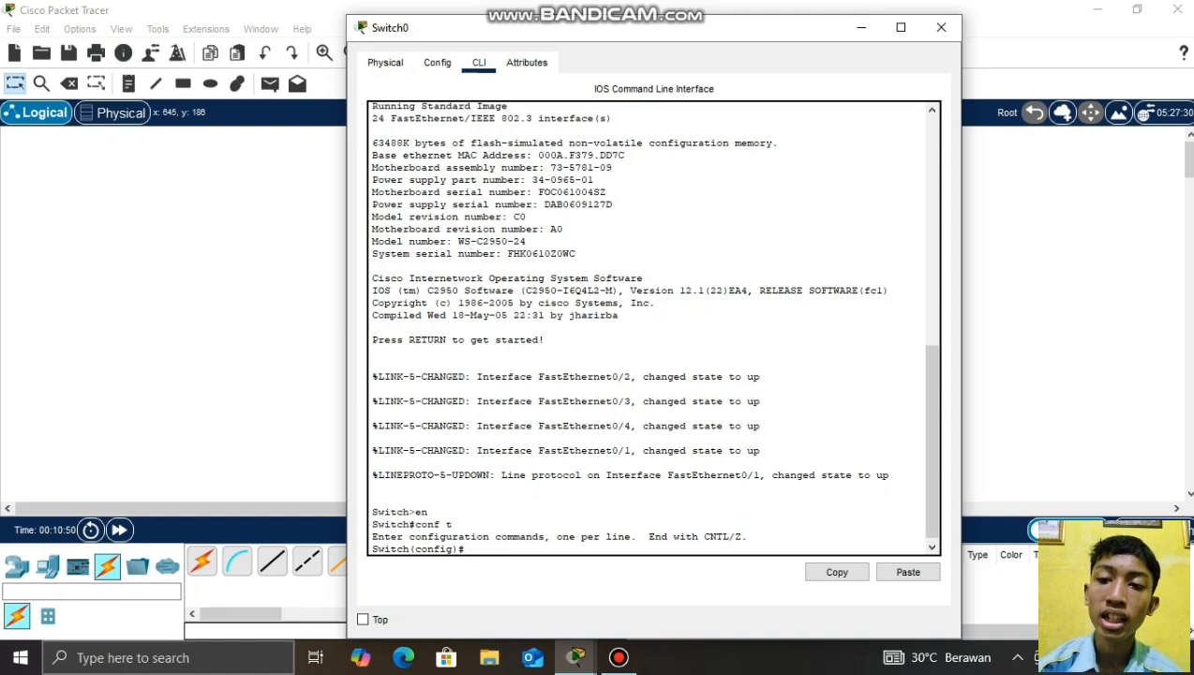
text(vlan 1)
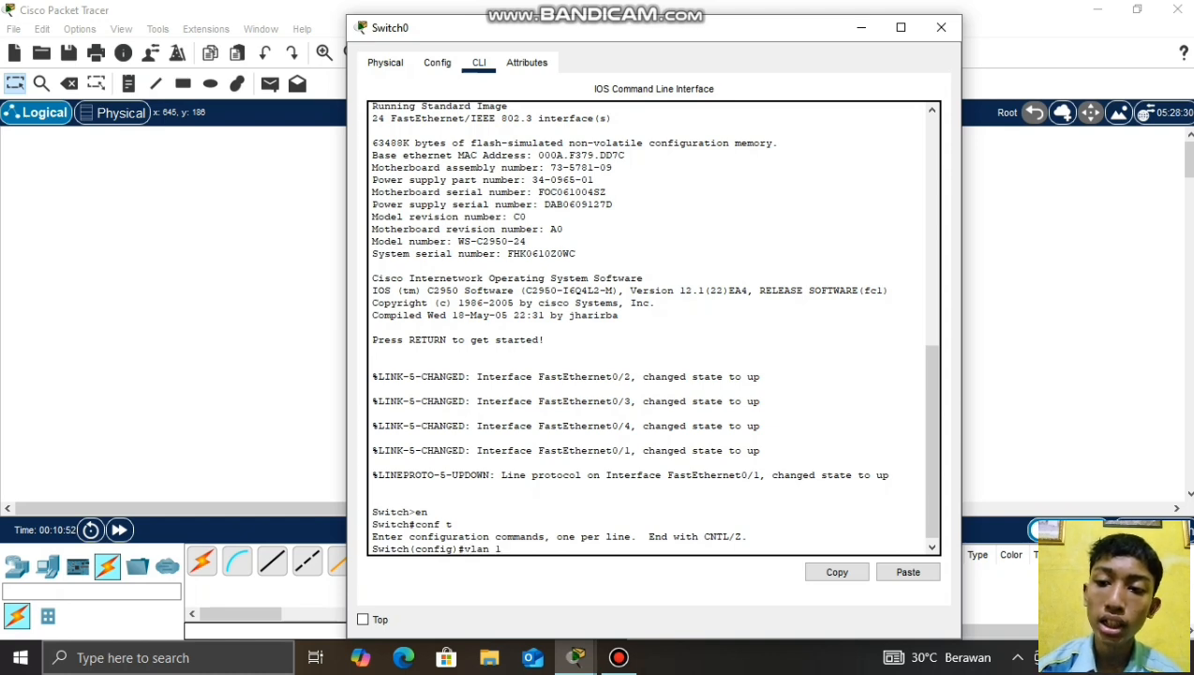
text(0)
key(Return)
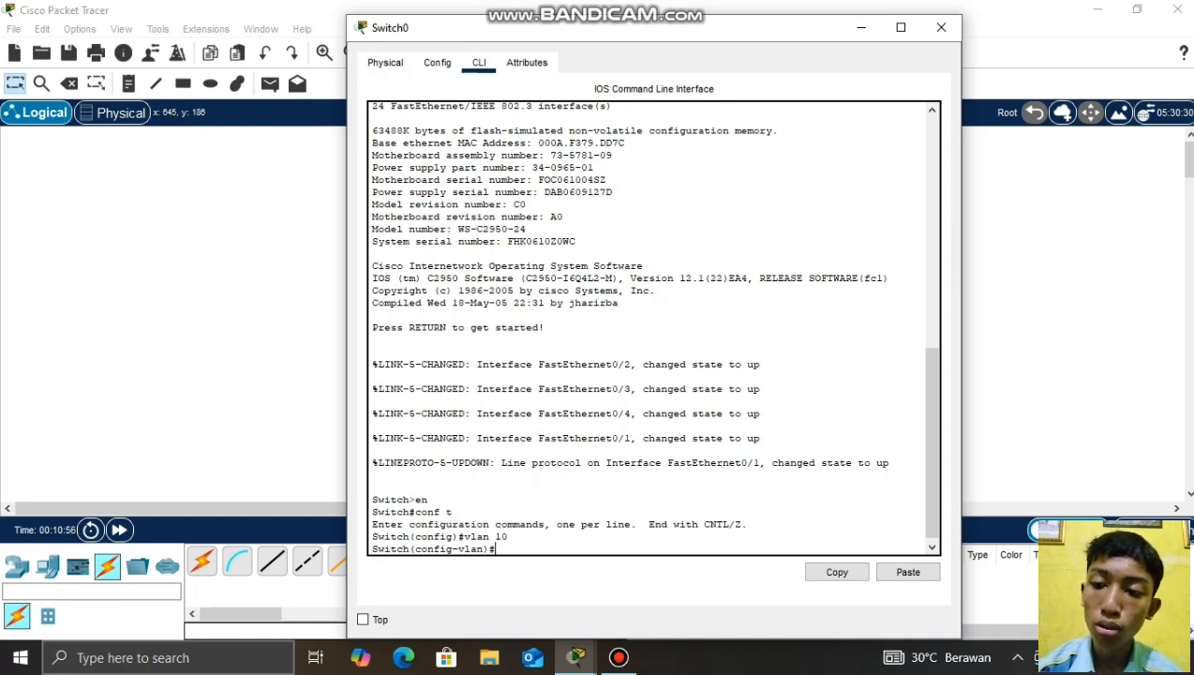
- Set the switch interface fa0/1 to trunk mode
text(in)
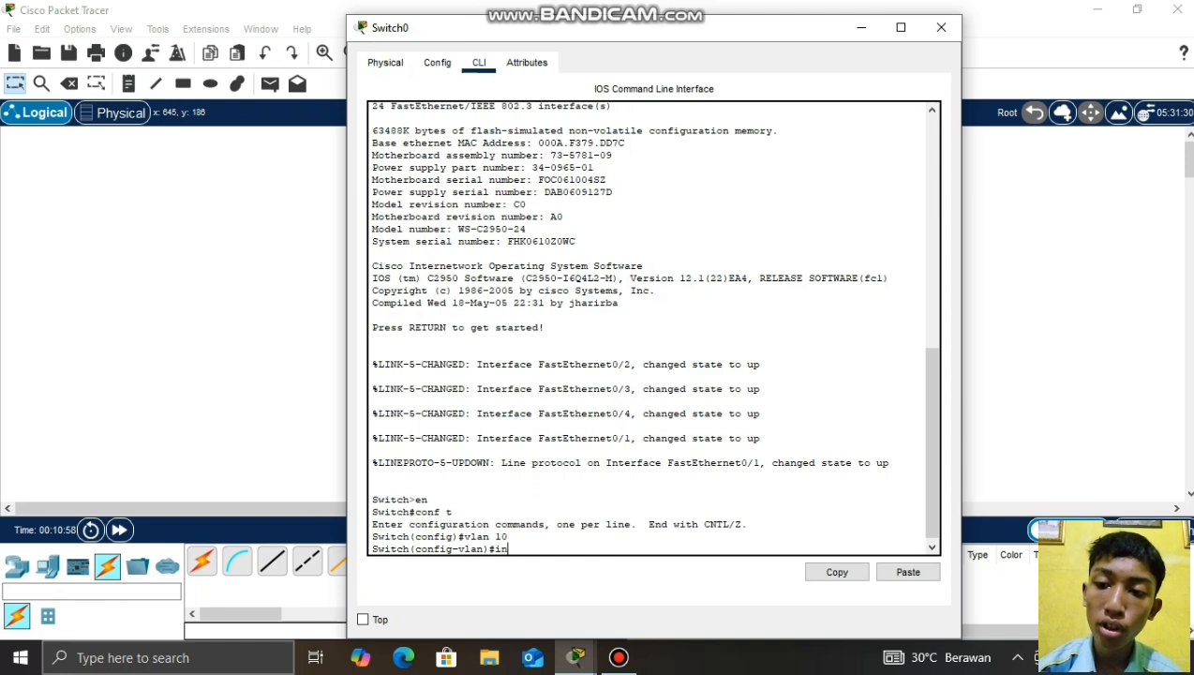
text(t fa)
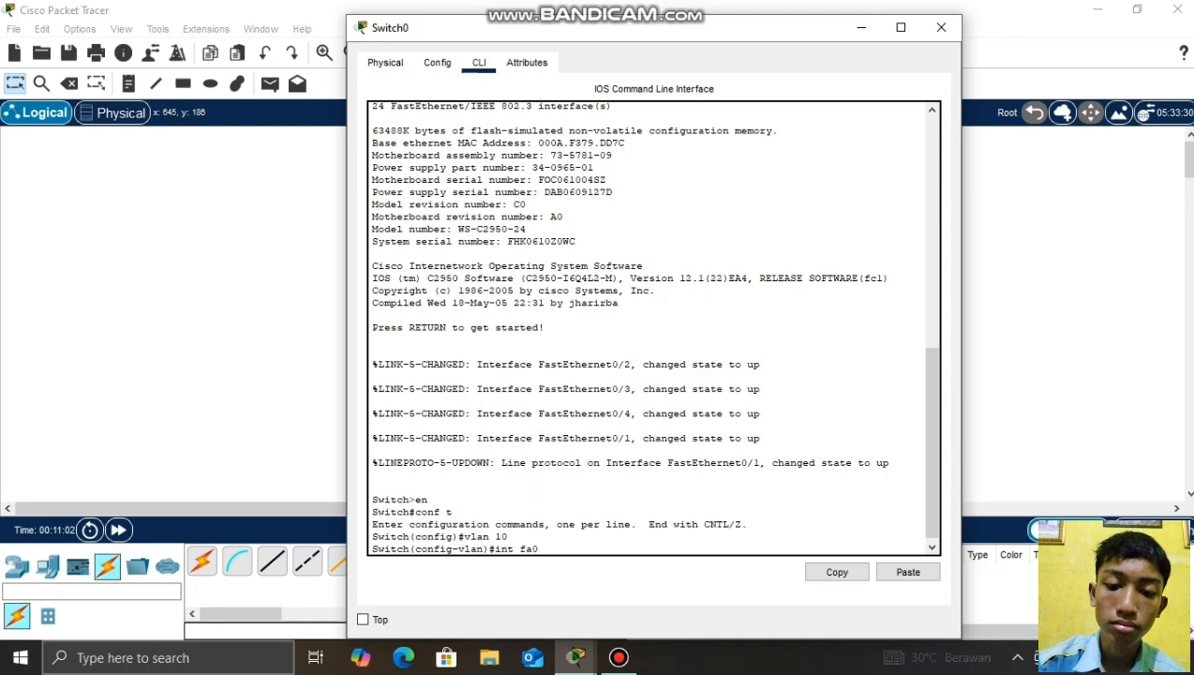
text(0)
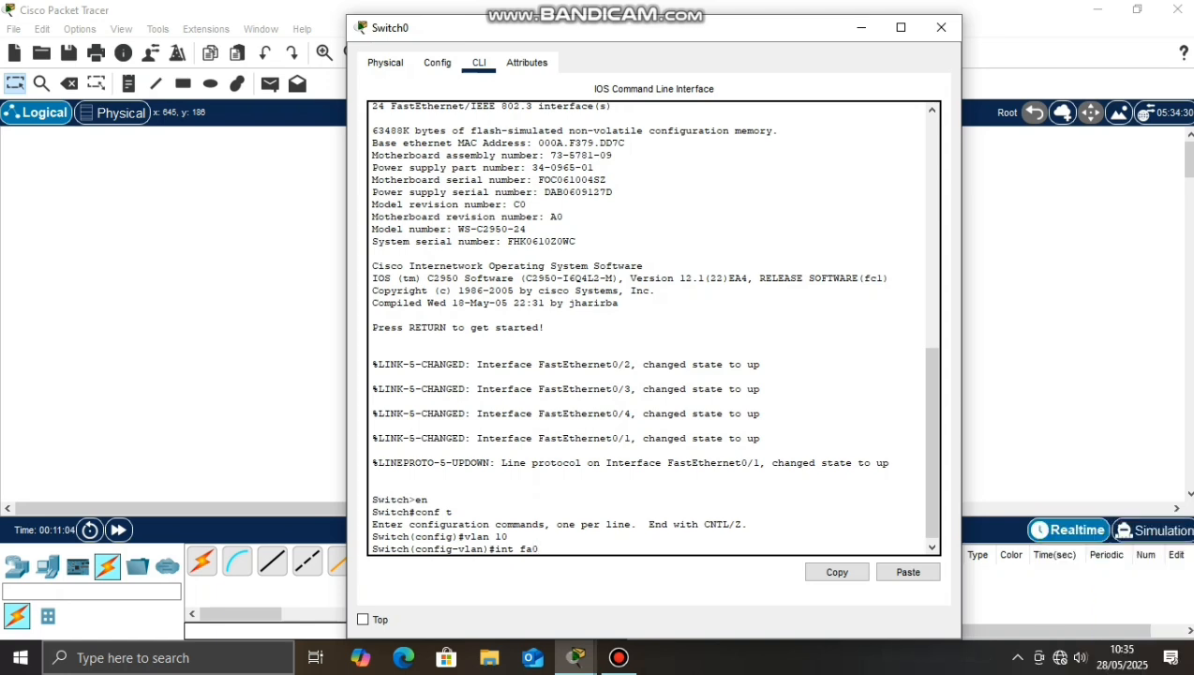
text(/1)
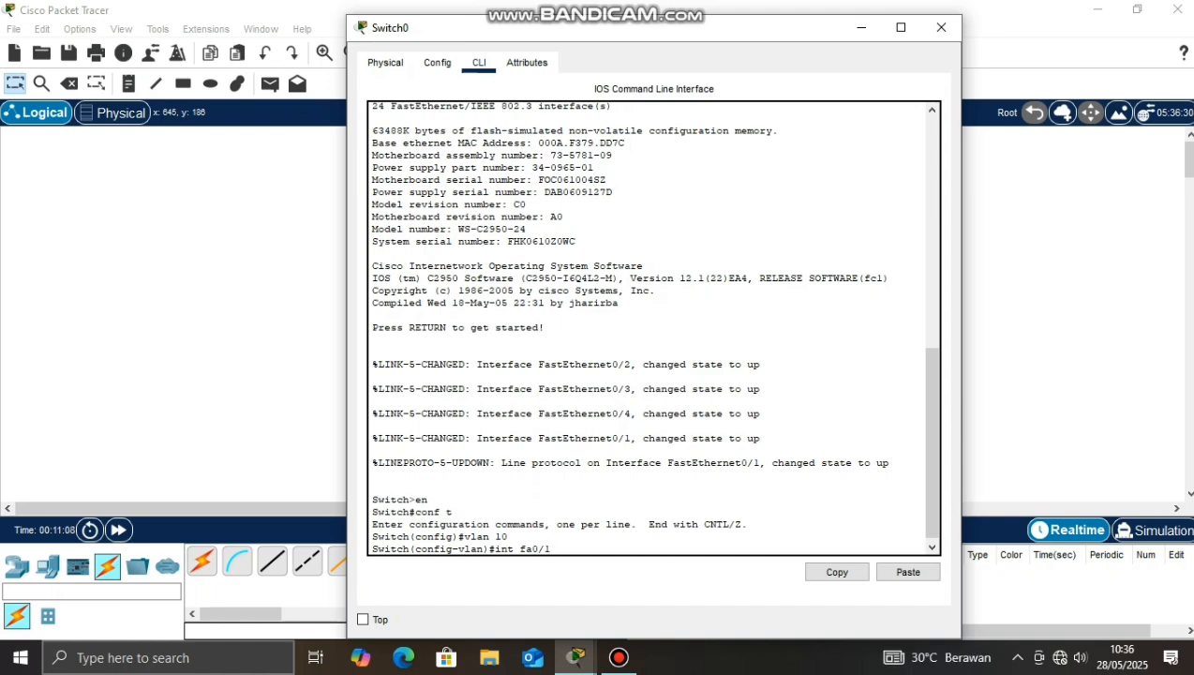
key(Return)
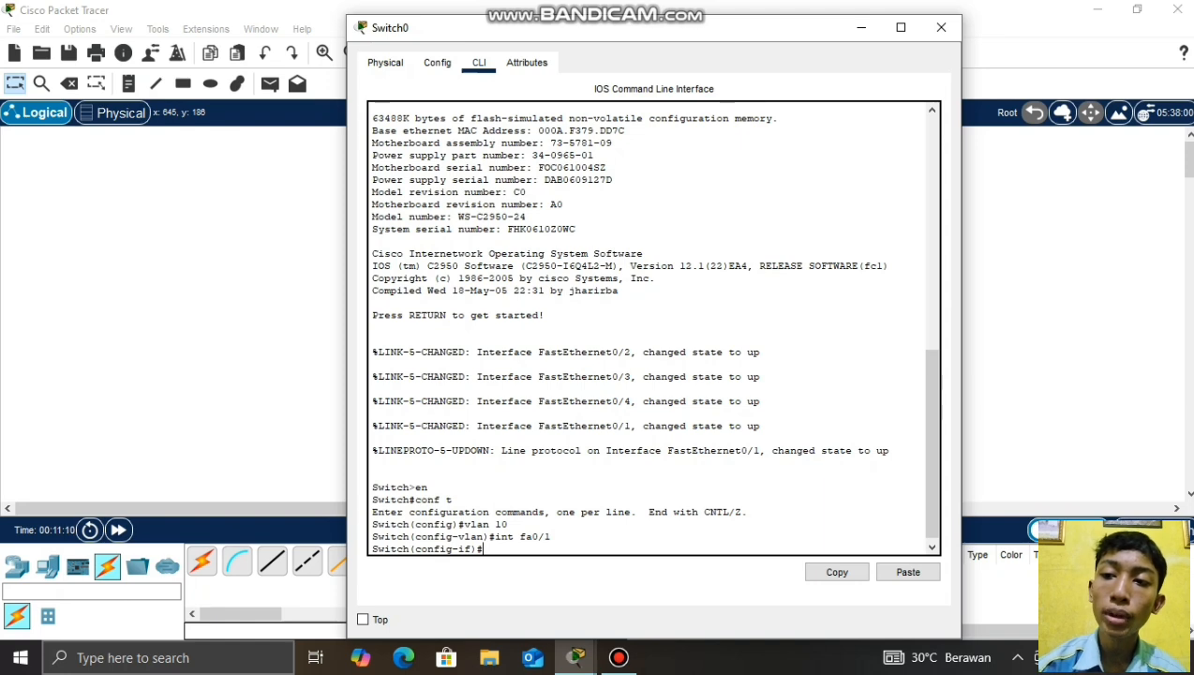
text(switchpor)
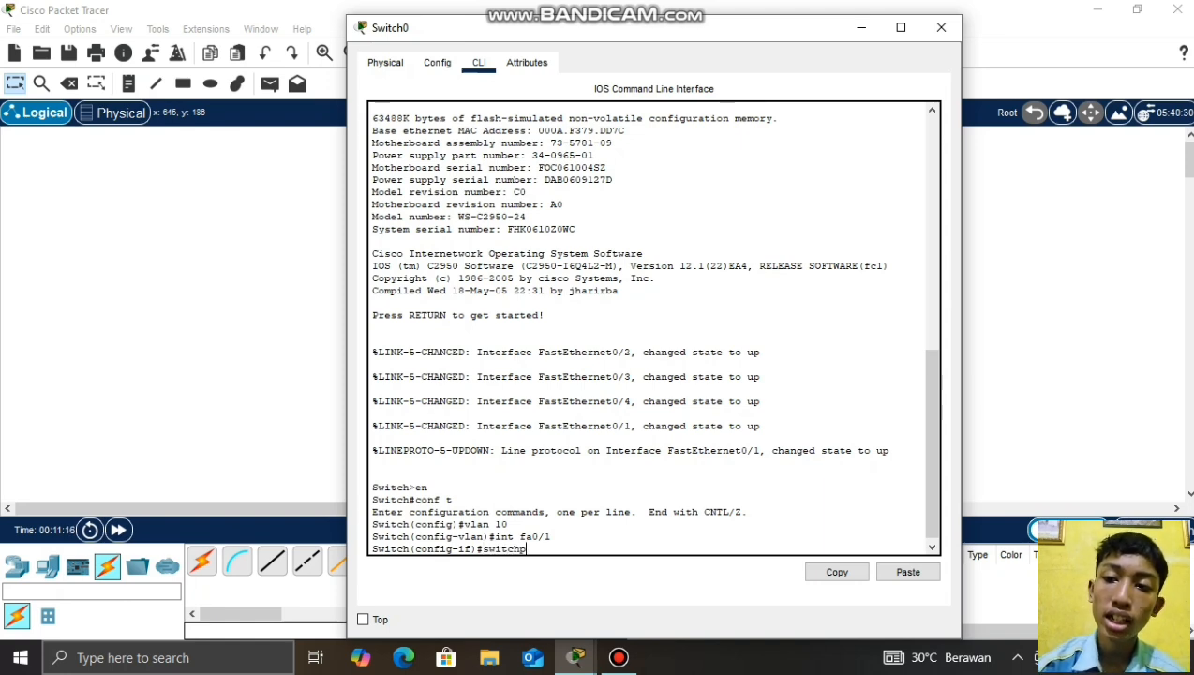
text(mode trunk)
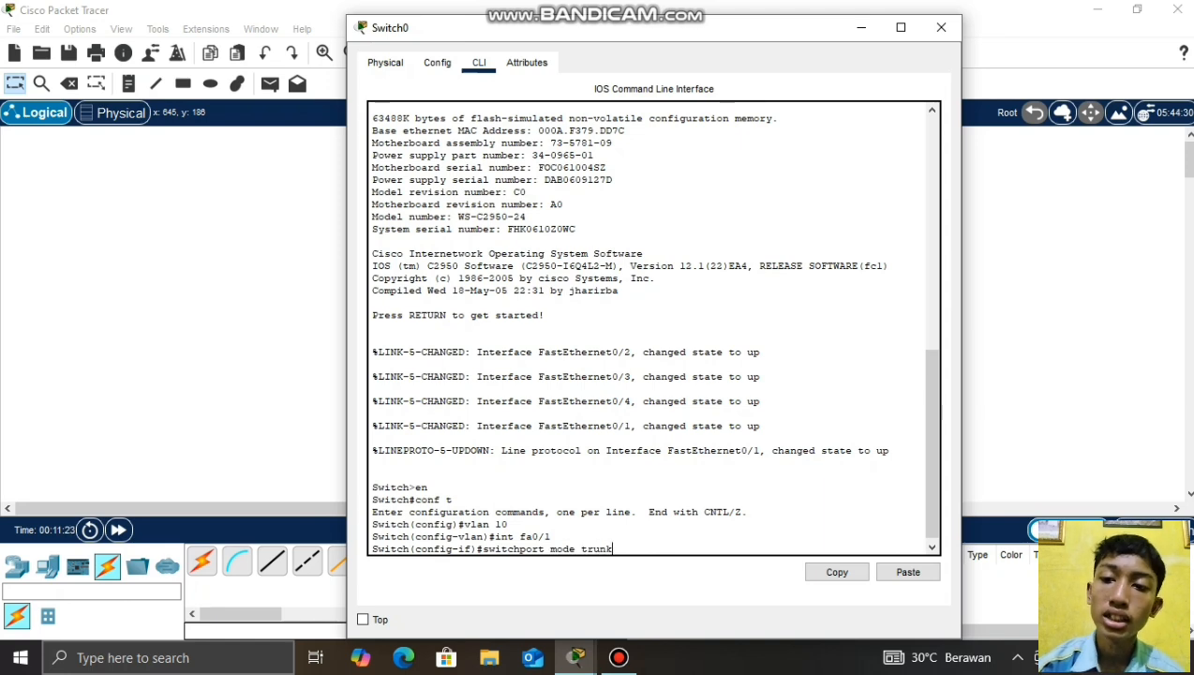
key(Return)
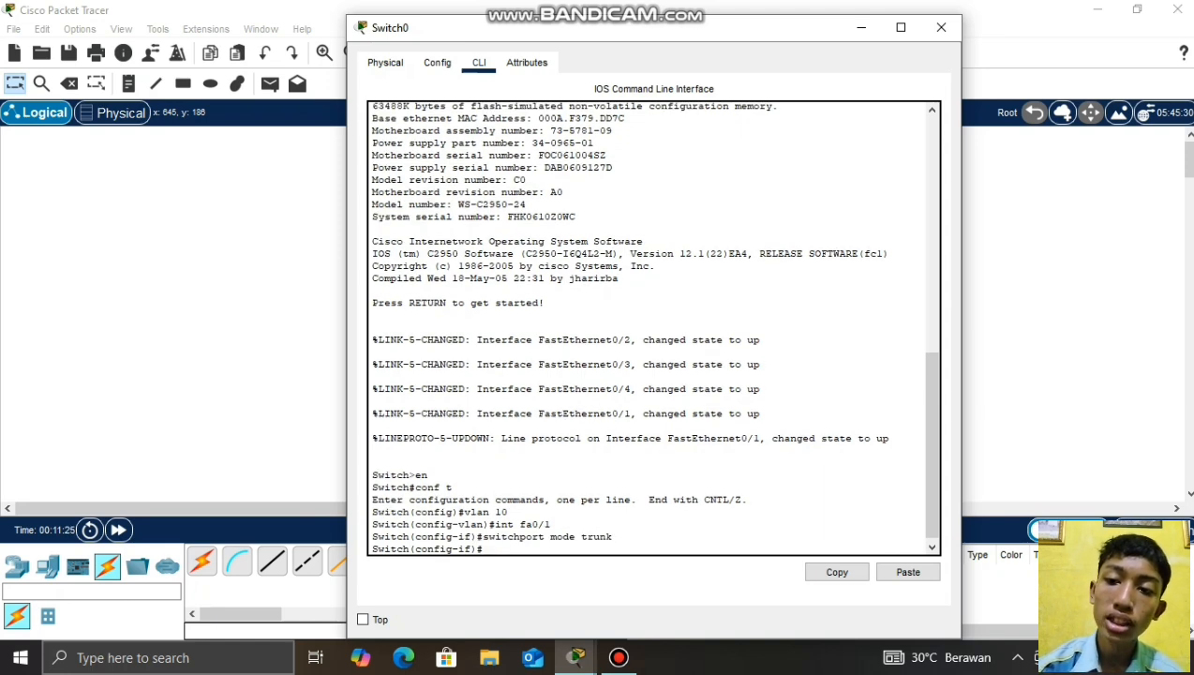
- Assign voice VLAN 10 to the switch interface range fa0/2-8, and close the switch window
text(int range)
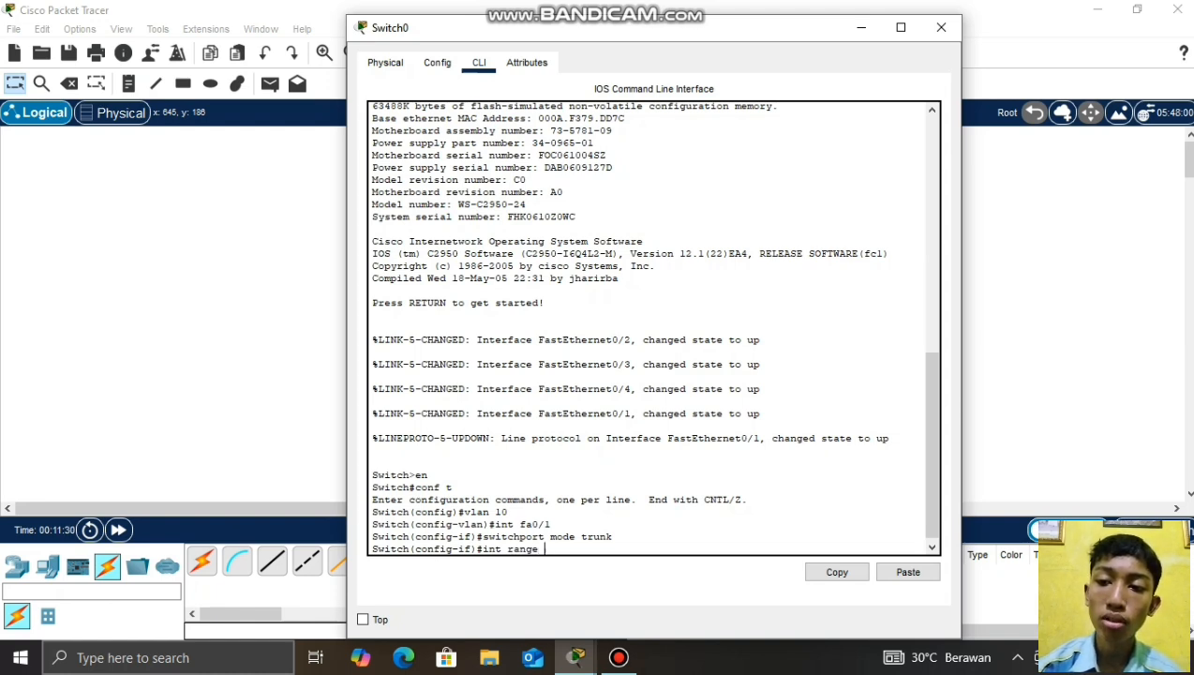
text( fa)
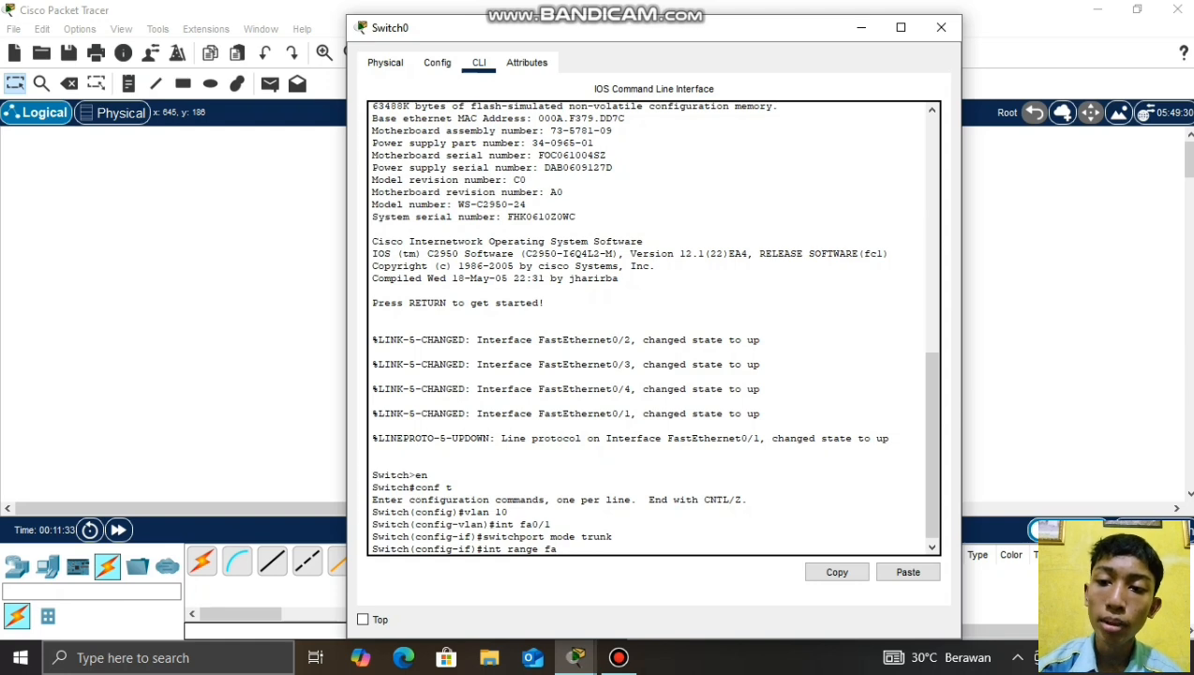
text(0)
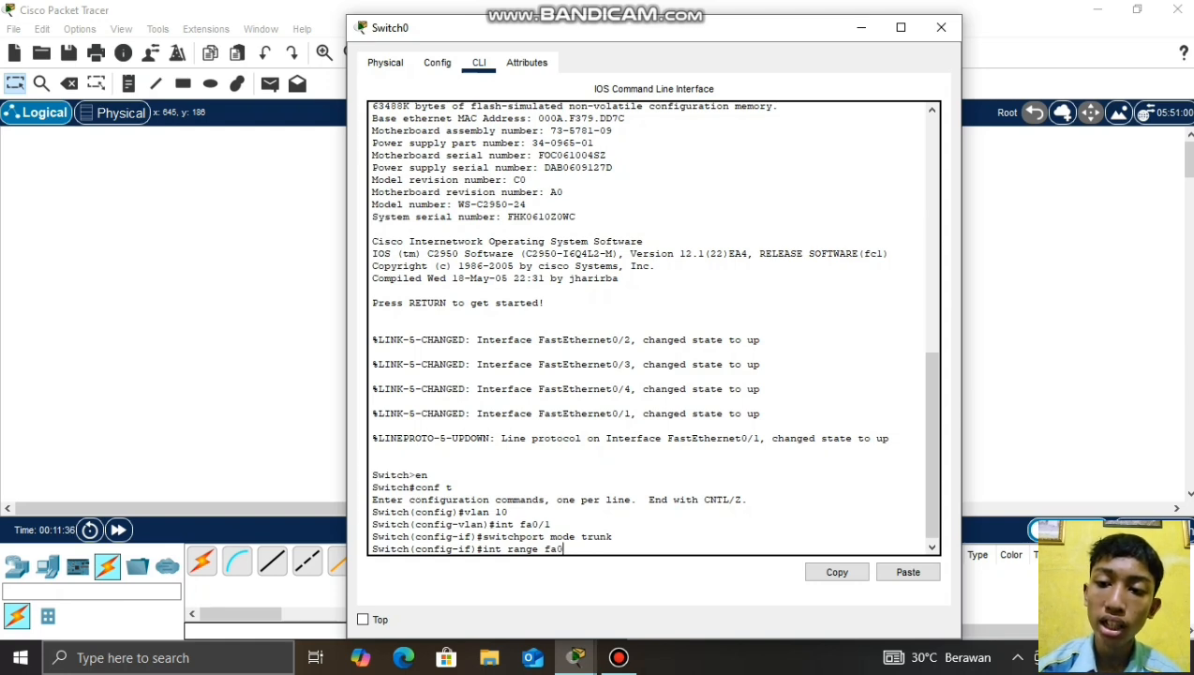
text(/2-)
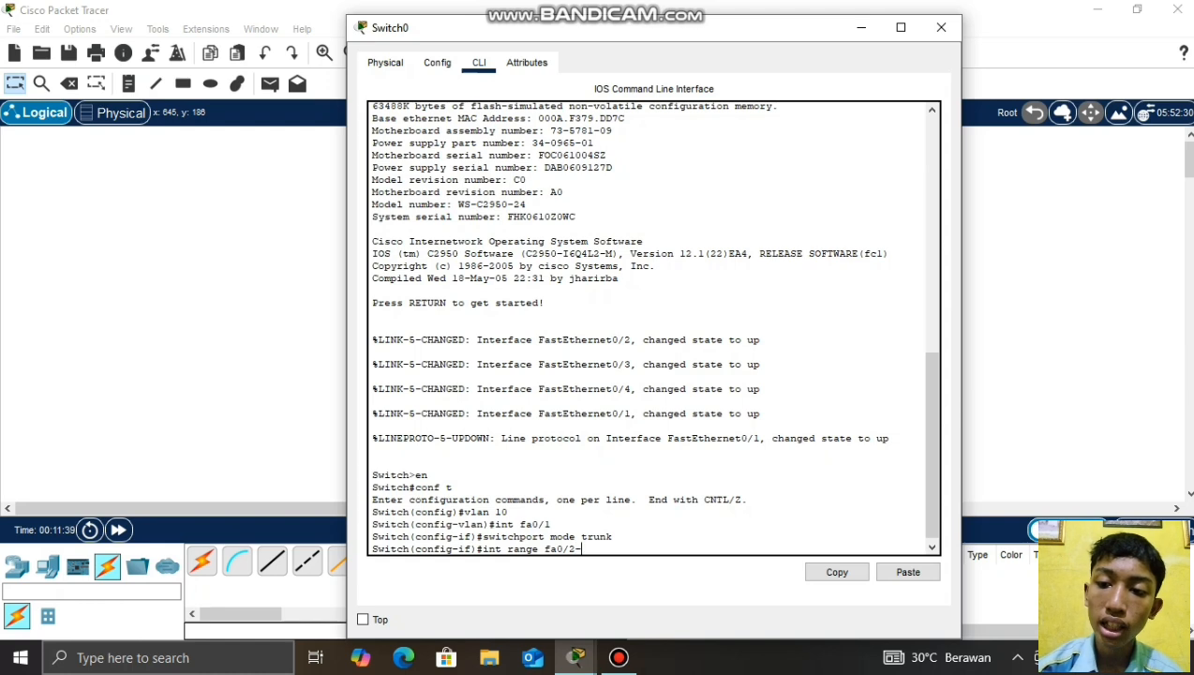
text(8)
key(Return)
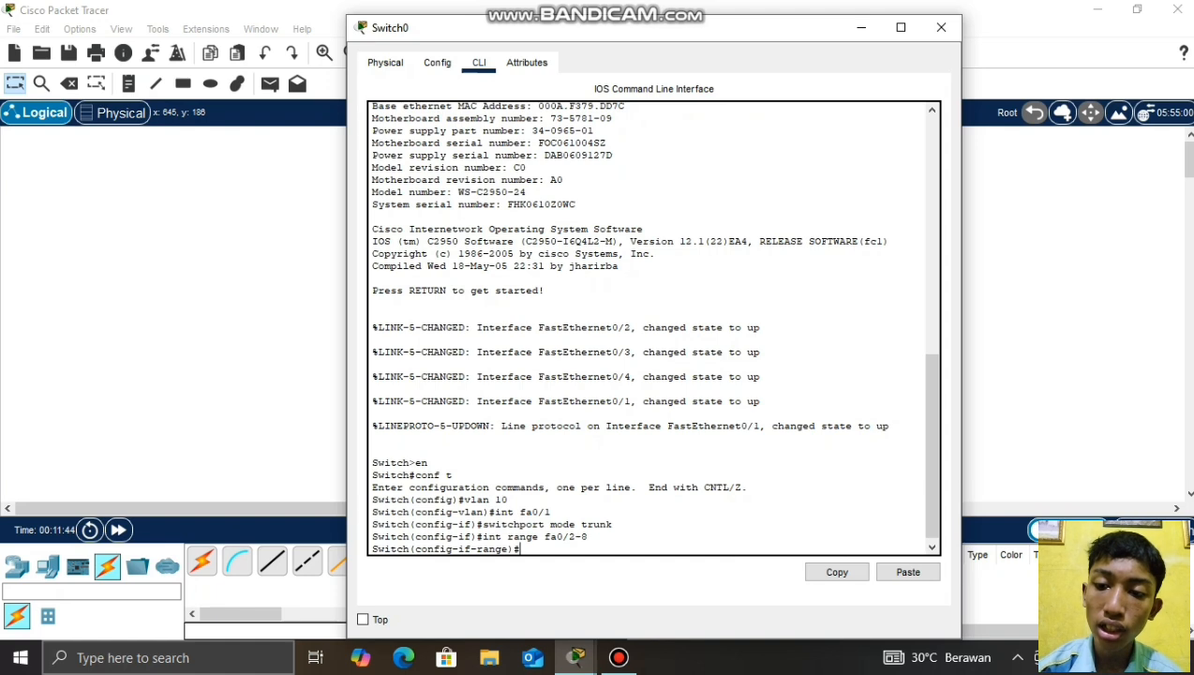
text(switch)
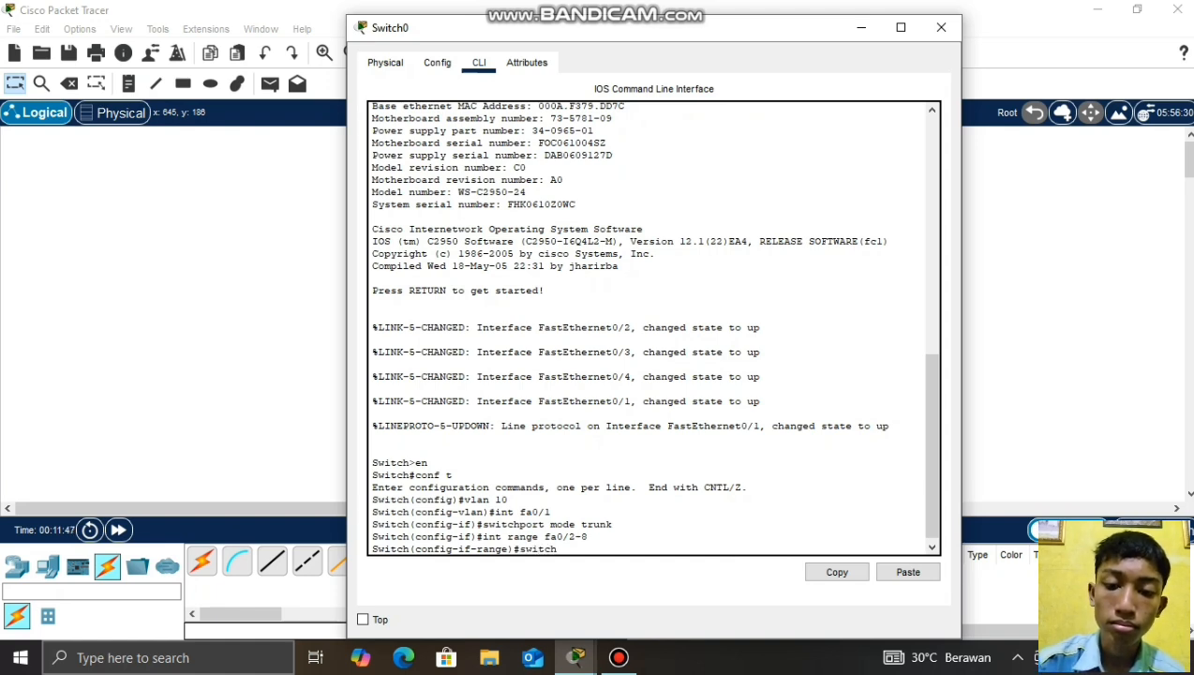
text(p)
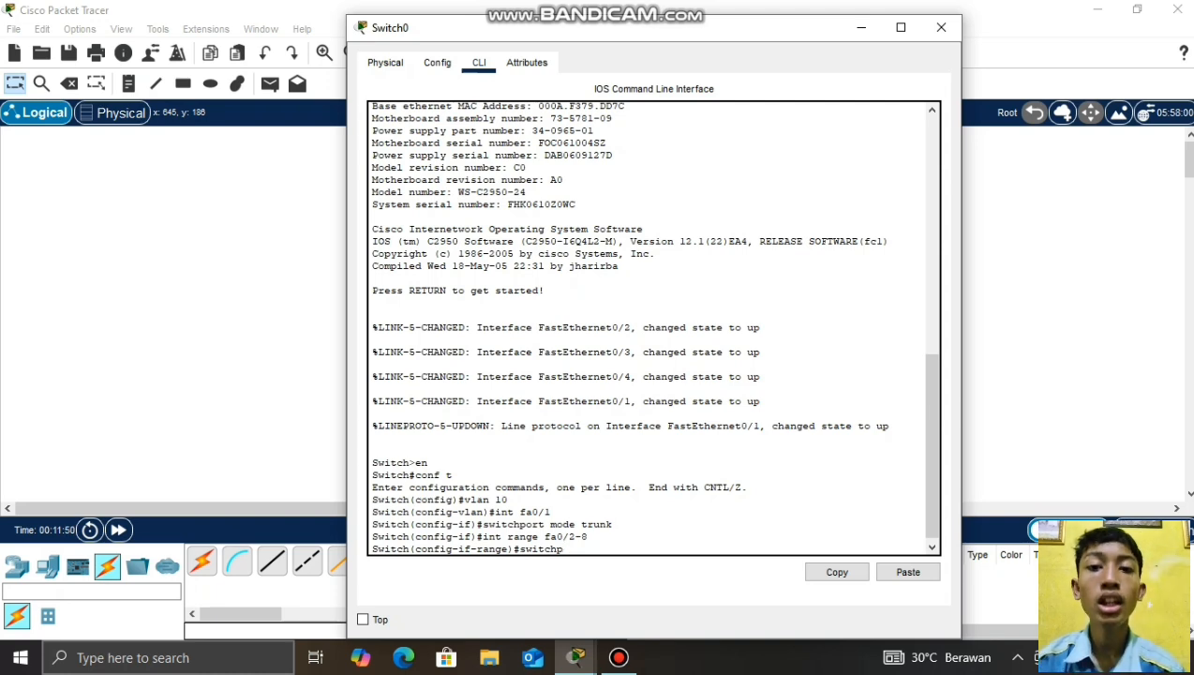
text( voice )
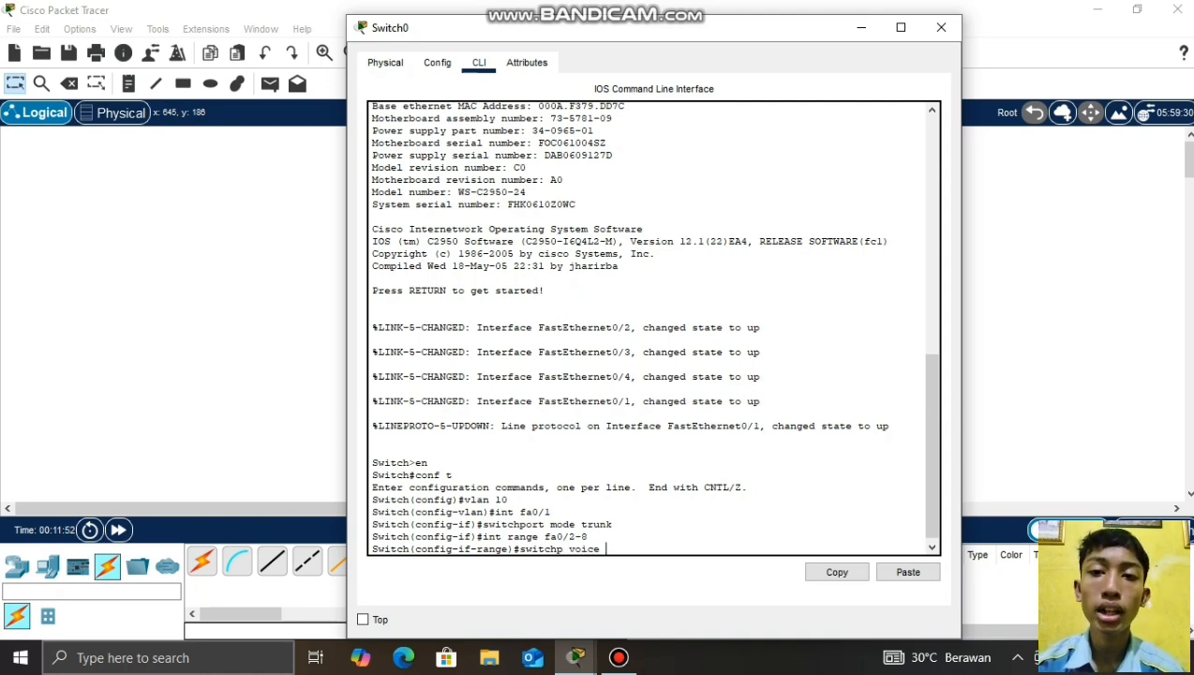
text(vlan 10)
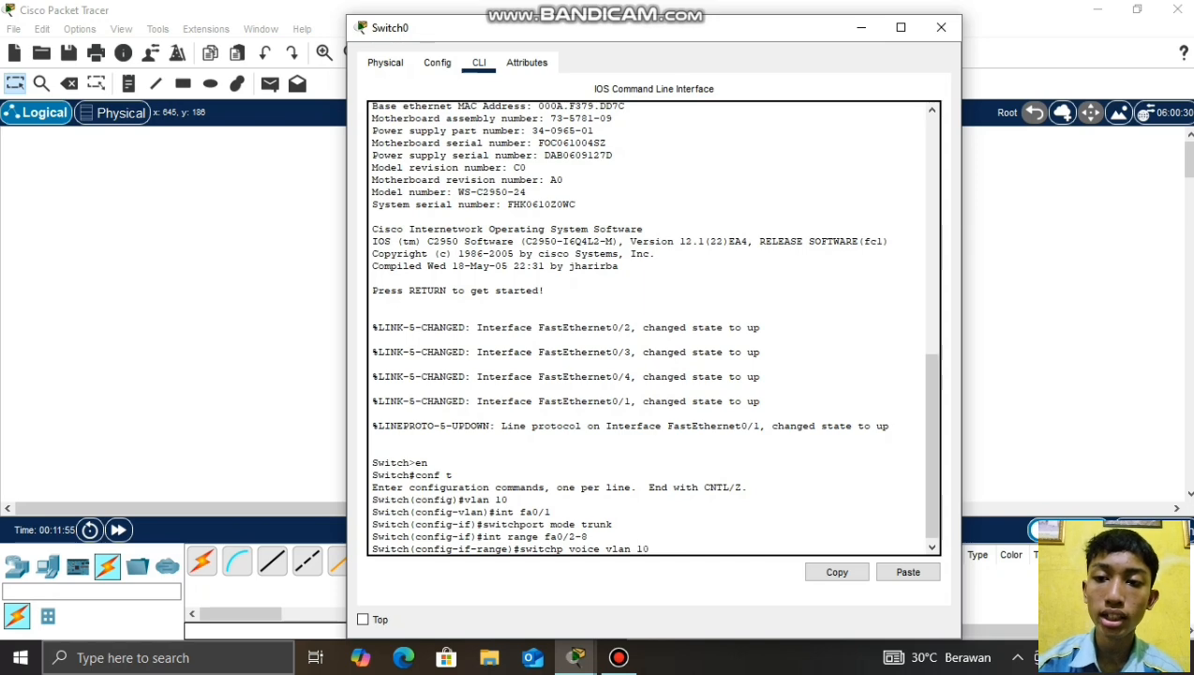
key(Return)
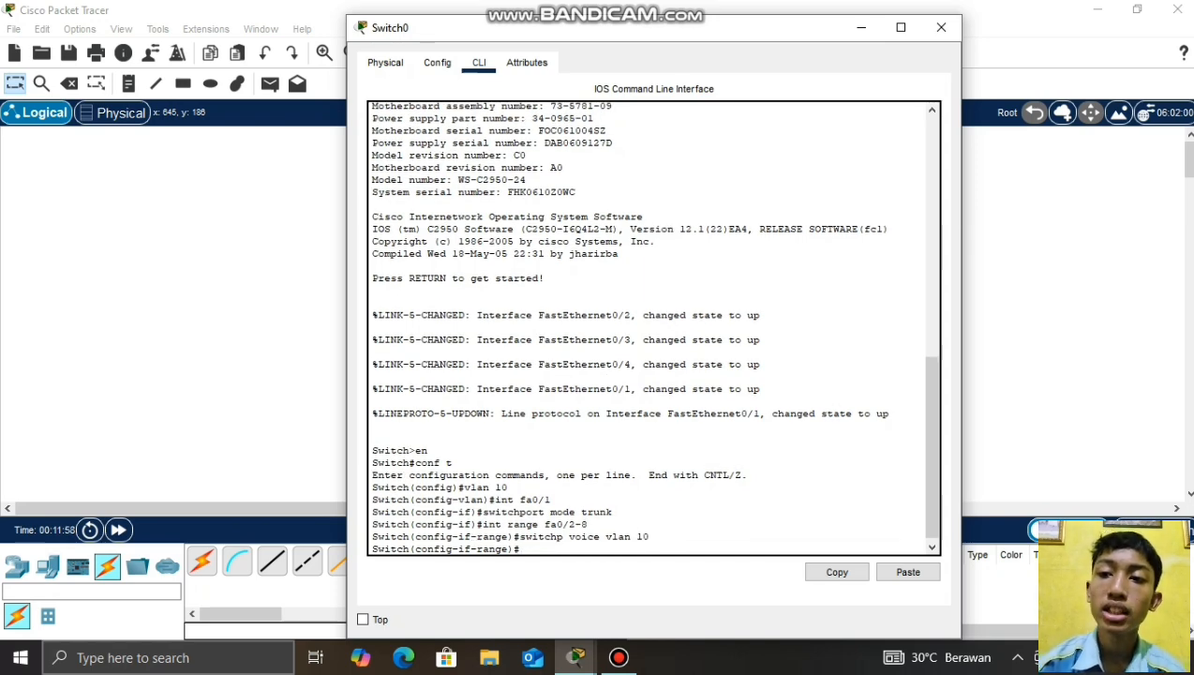
click(941, 28)
- Connect the power adapter to IP Phone0 and close its window
click(395, 370)
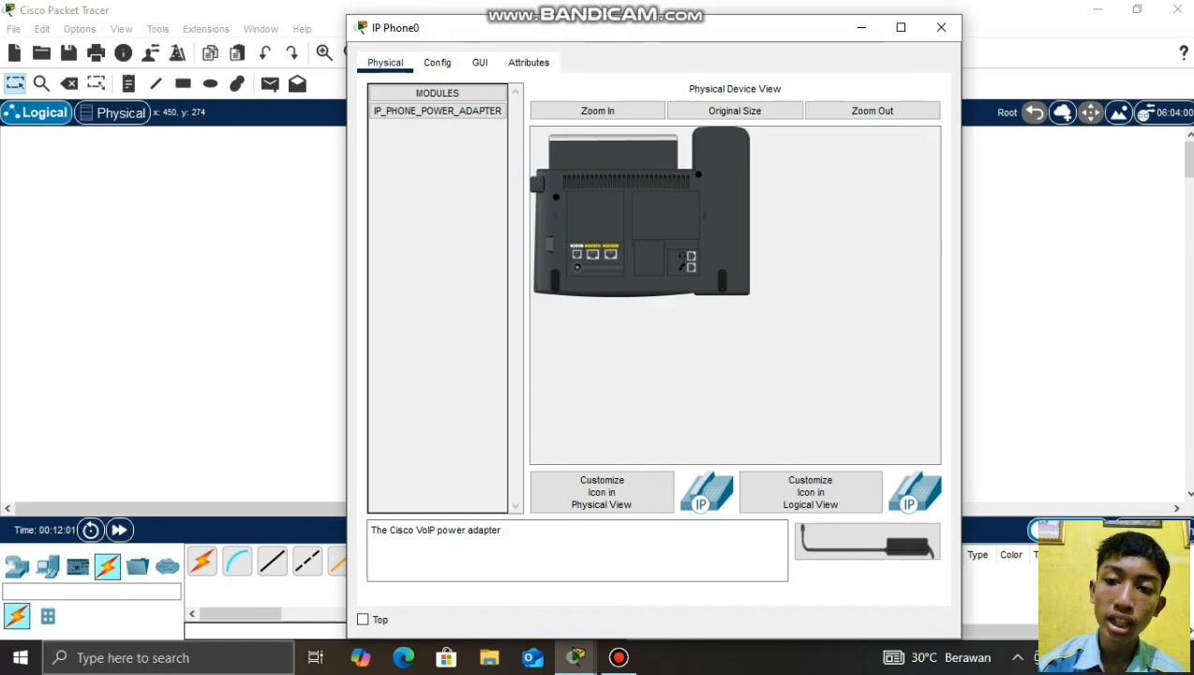
drag(867, 542, 579, 271)
drag(830, 543, 578, 273)
click(941, 28)
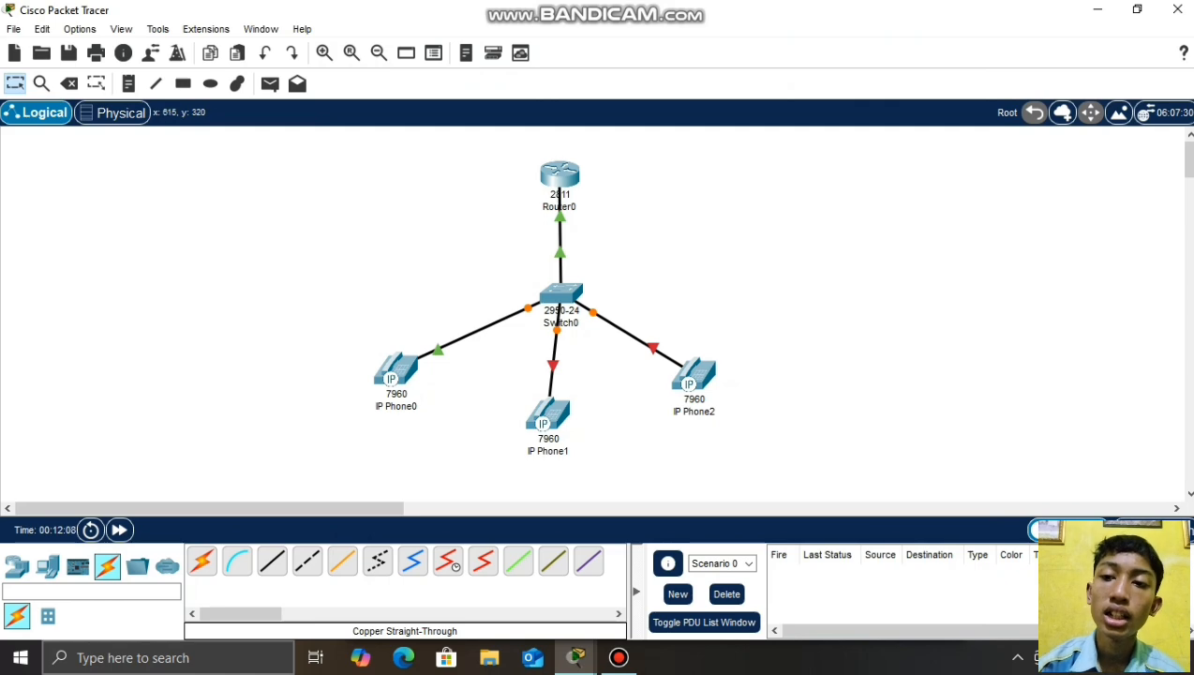
- Connect the power adapter to IP Phone1 and close its window
click(547, 409)
drag(827, 542, 579, 272)
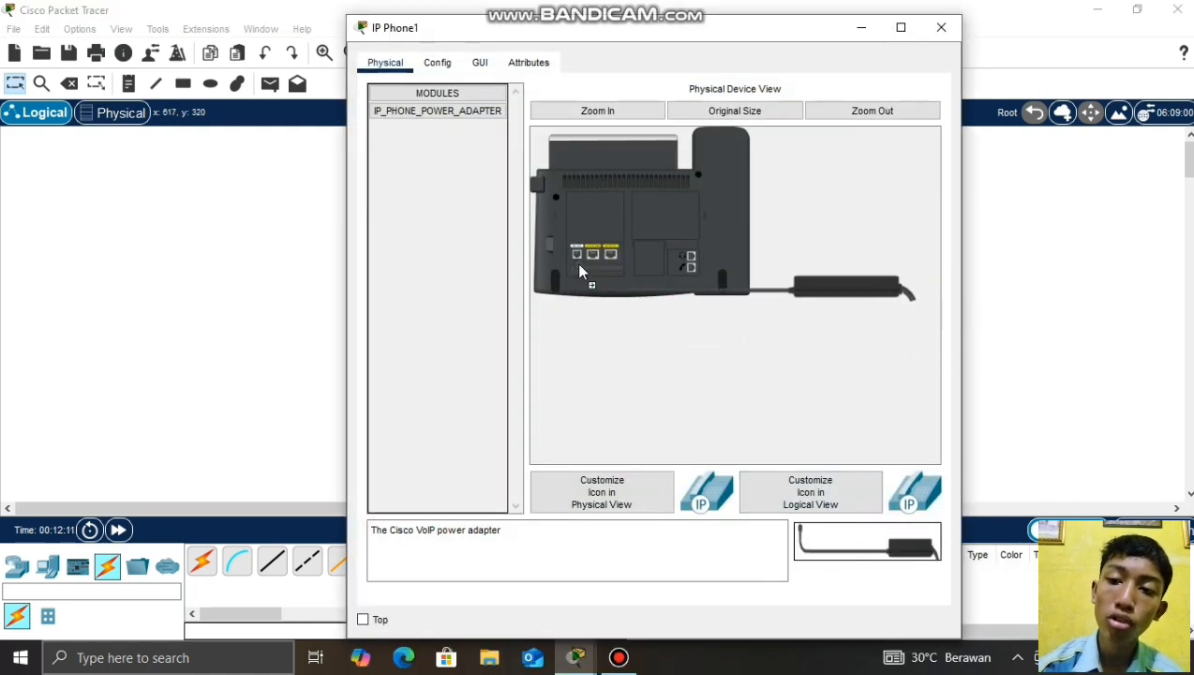
click(941, 27)
- Connect the power adapter to IP Phone2 and close its window
click(693, 375)
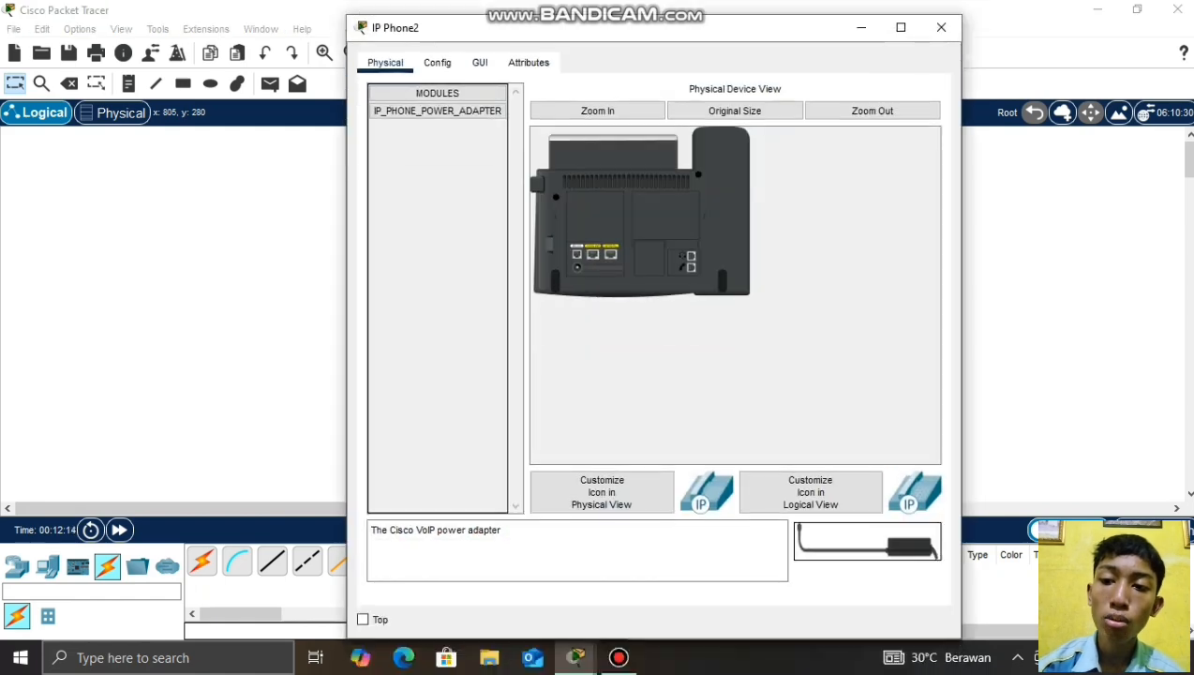
drag(829, 544, 580, 277)
click(941, 28)
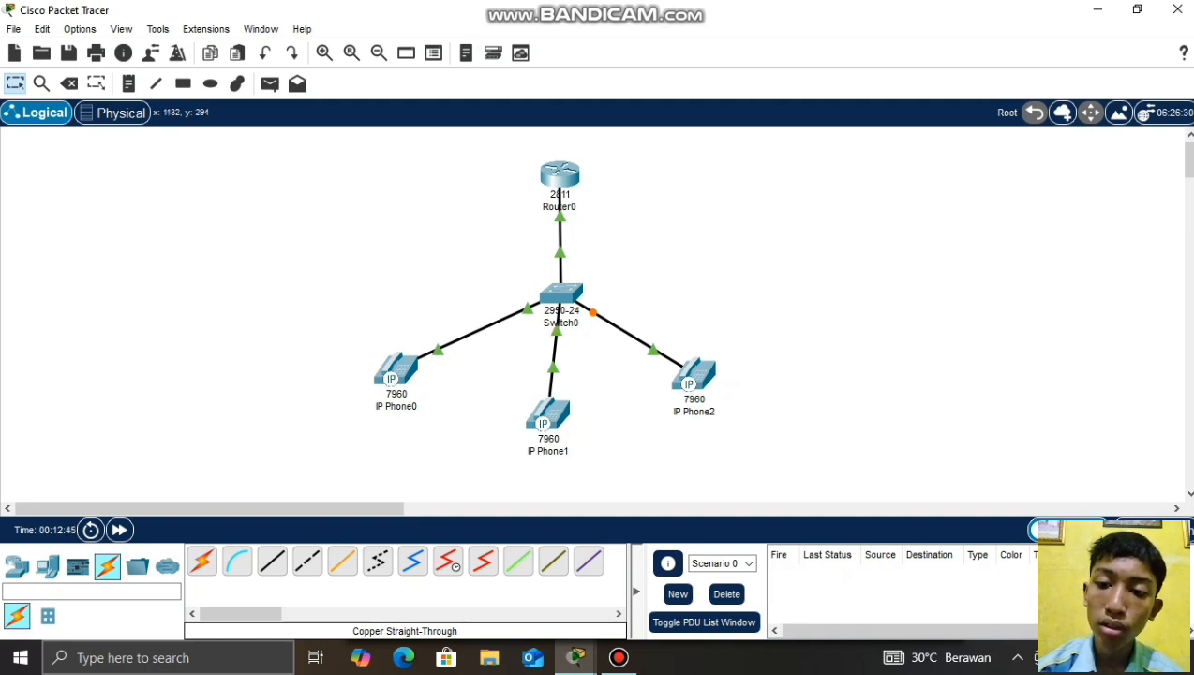
- Check the display on IP Phone0's graphical interface for its registration status, and close the phone window
click(401, 374)
click(480, 62)
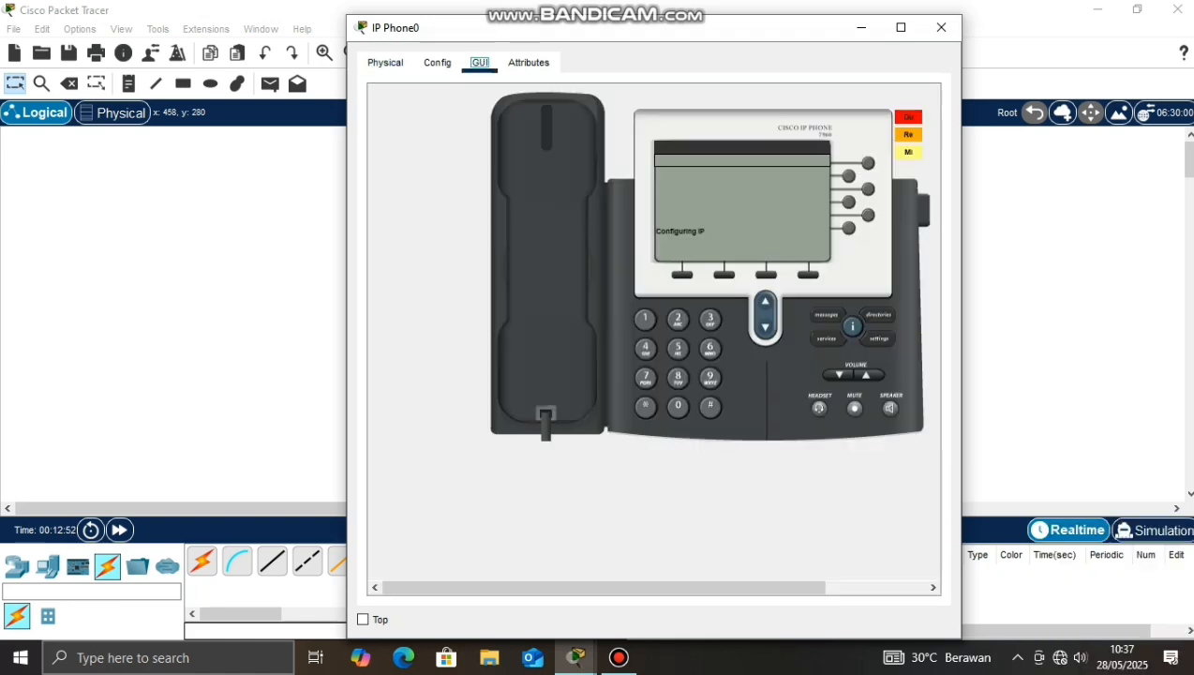
click(941, 28)
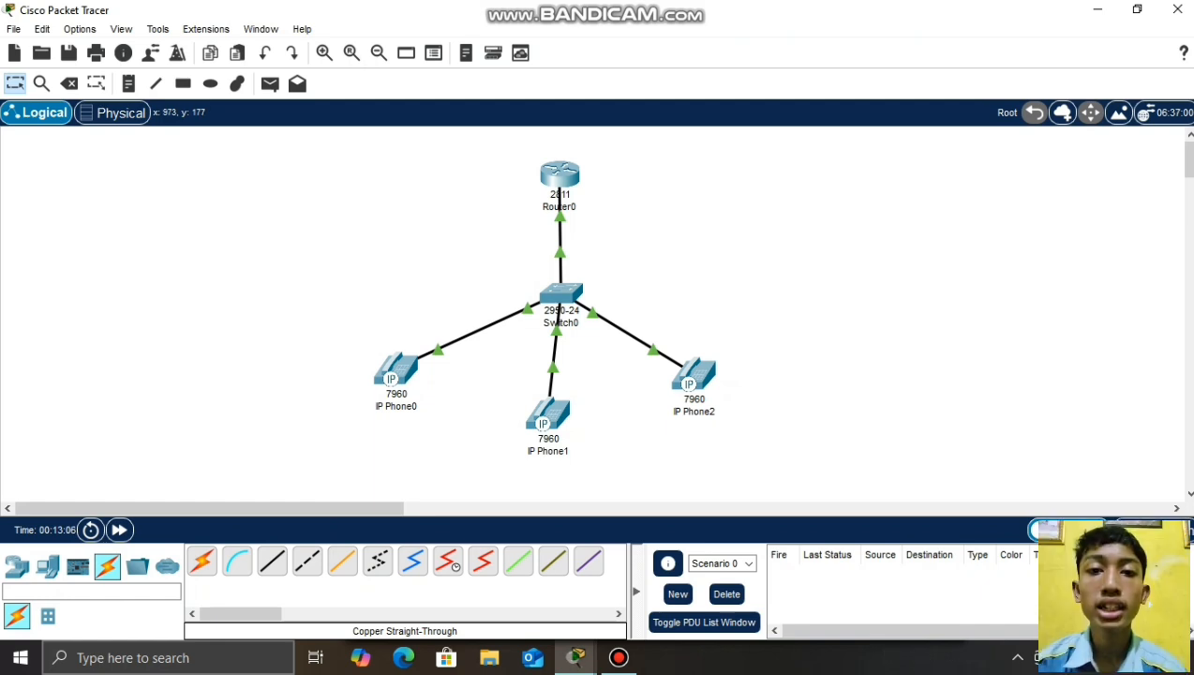
- Dial extension 1002 from IP Phone0, lift the handset to place the call, and close its window
click(395, 370)
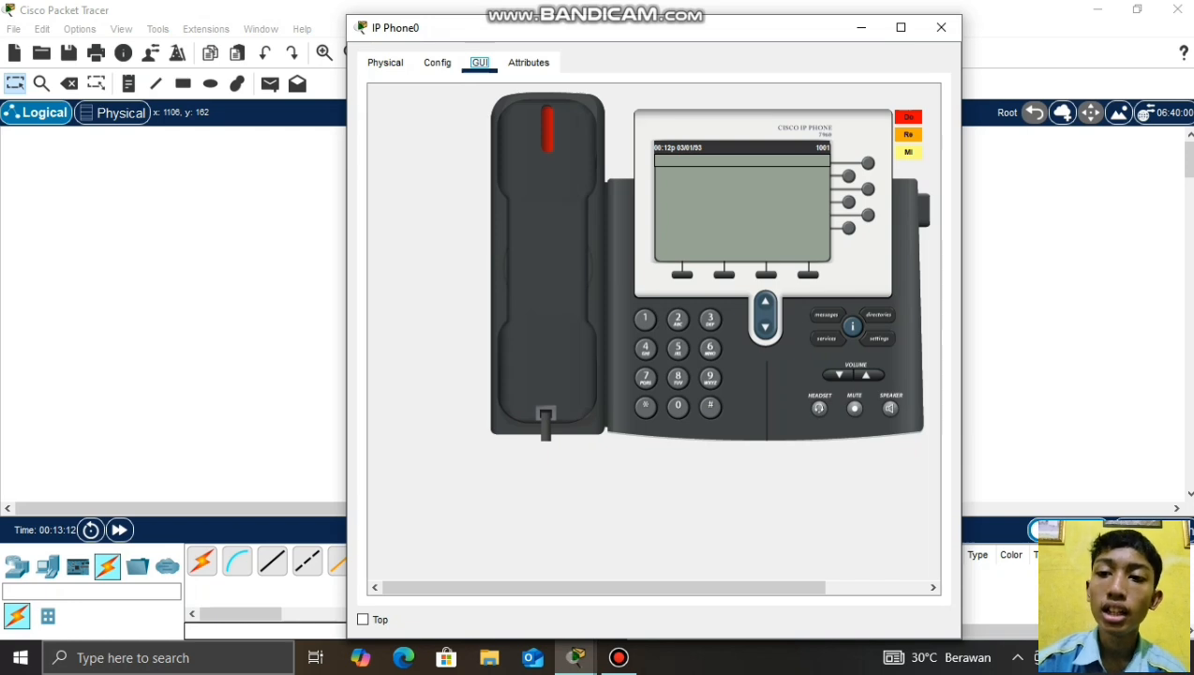
click(645, 318)
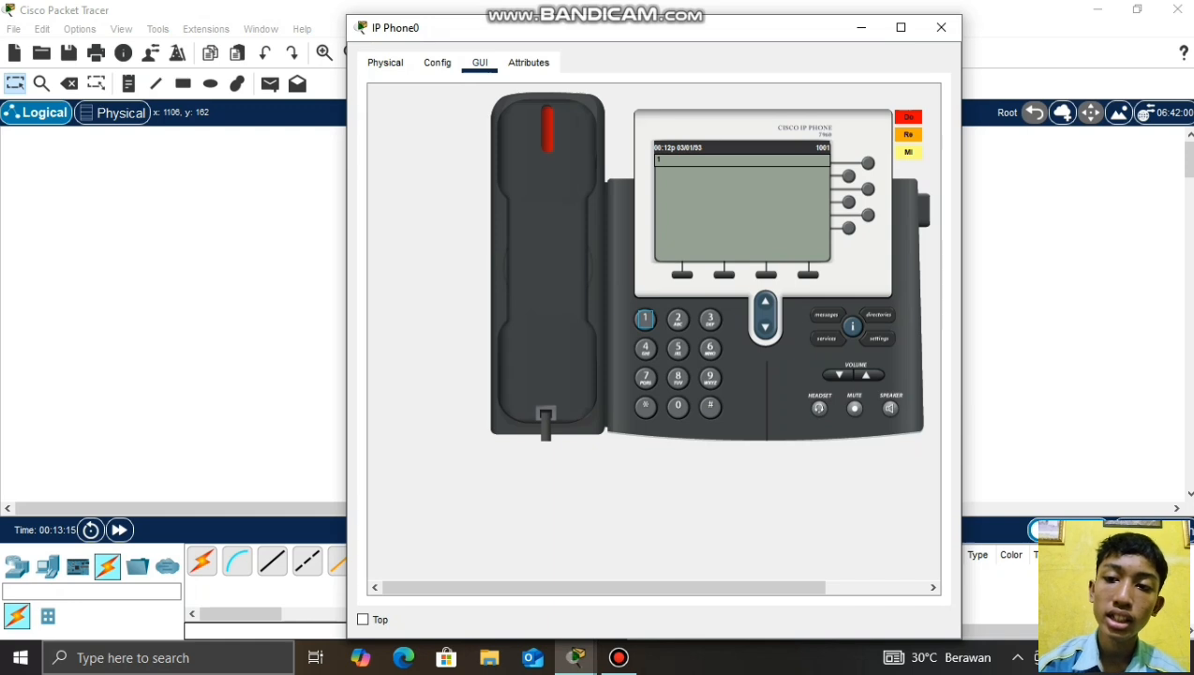
click(678, 405)
click(677, 405)
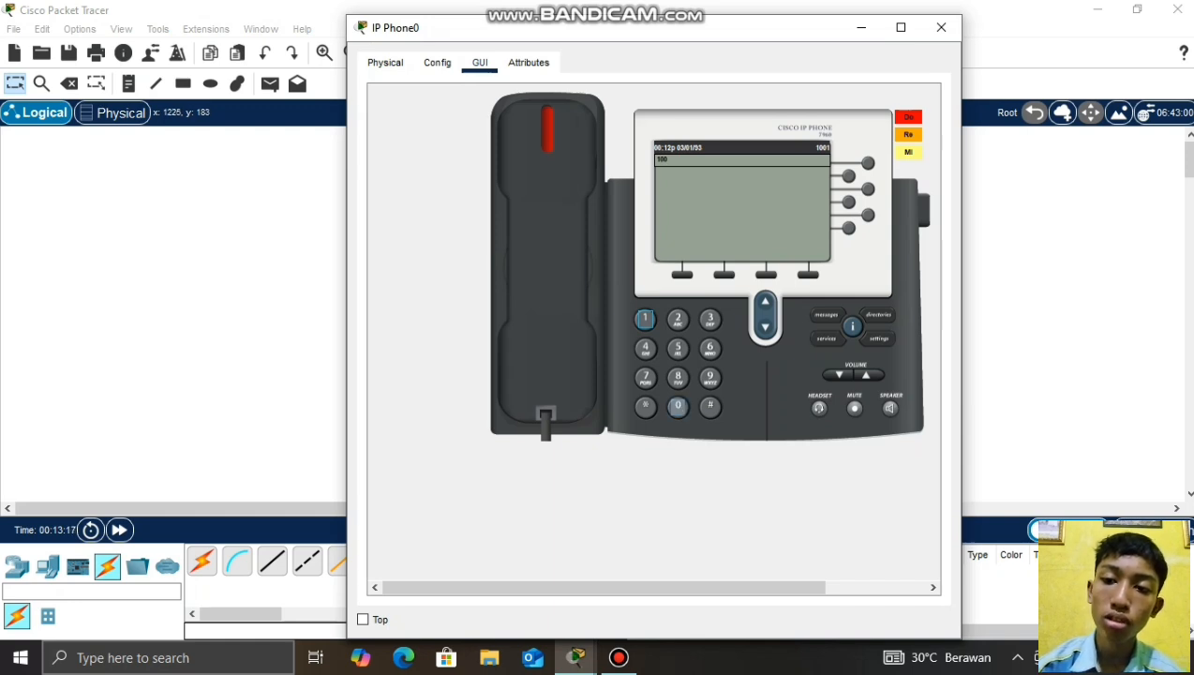
click(677, 319)
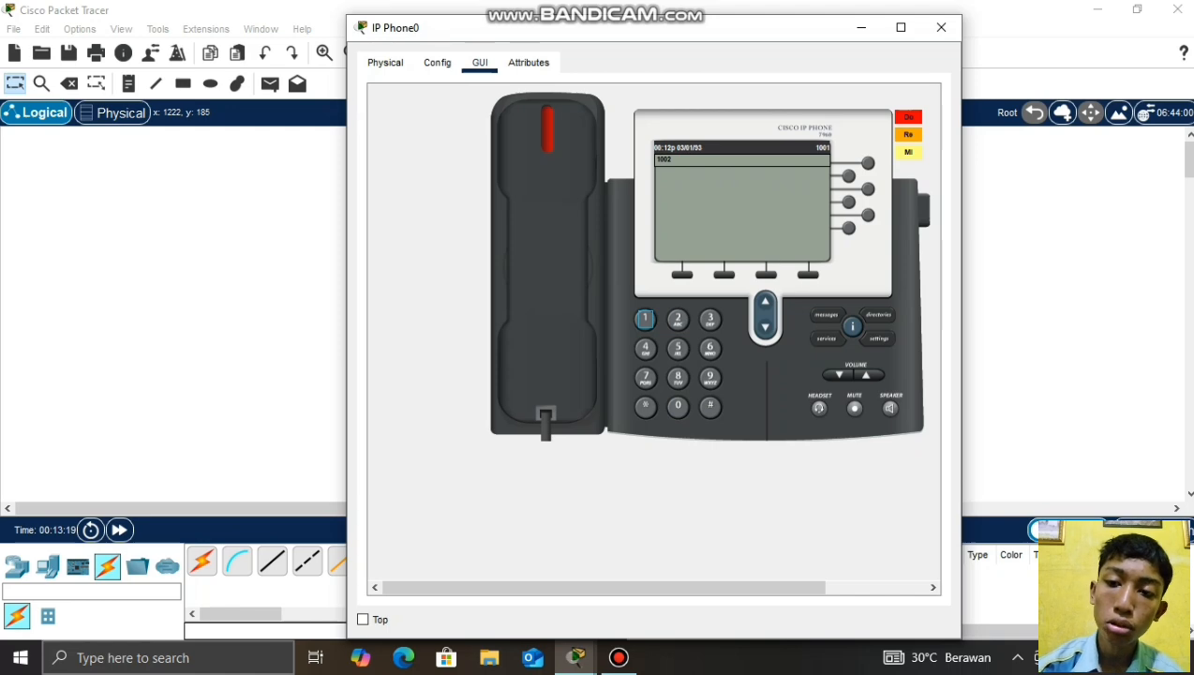
click(548, 263)
key(alt+F4)
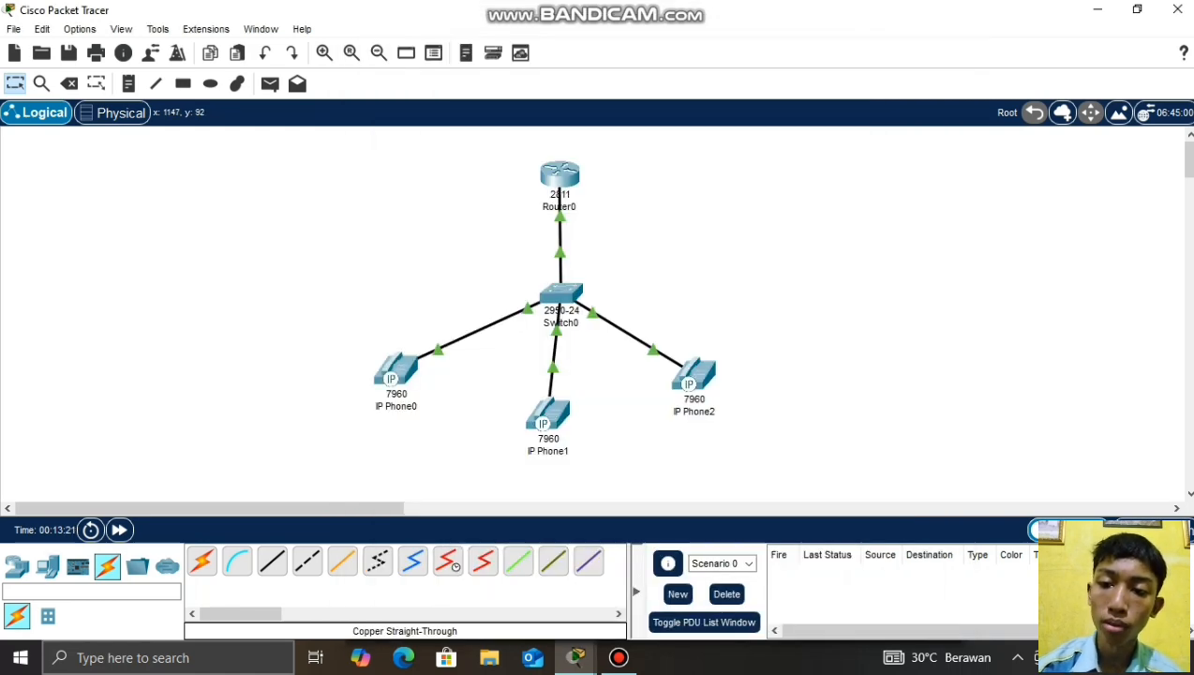
- Open IP Phone1's graphical interface and lift its handset to answer the incoming call from extension 1001
click(548, 414)
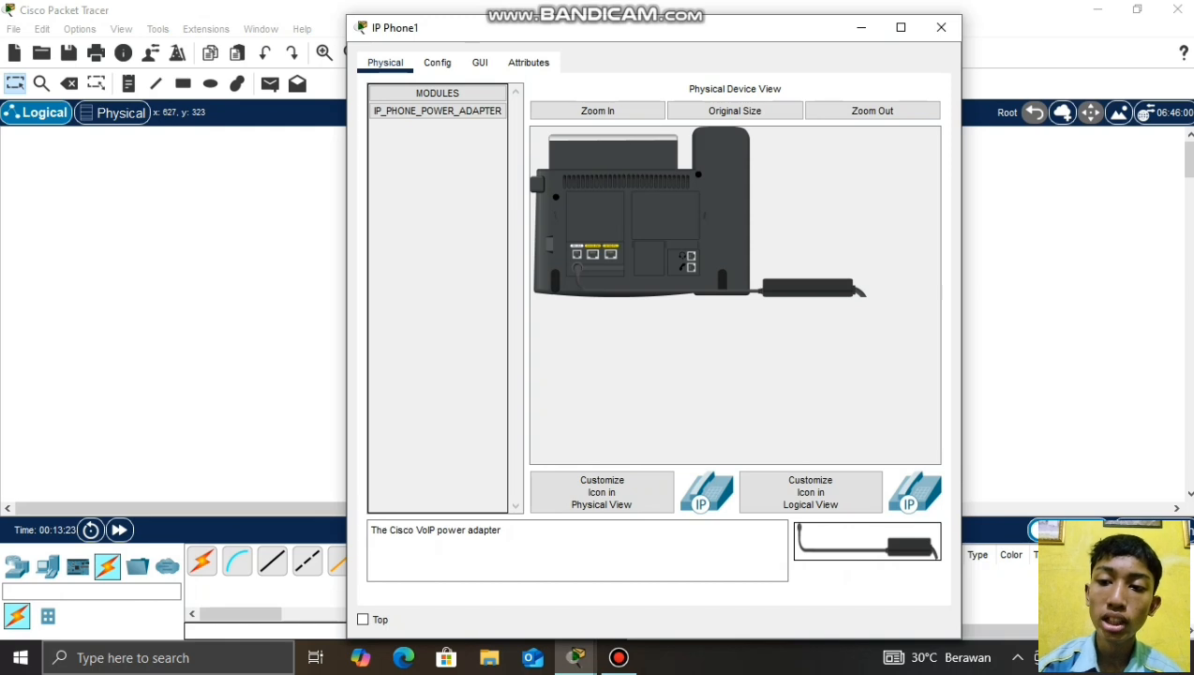
click(479, 62)
click(547, 263)
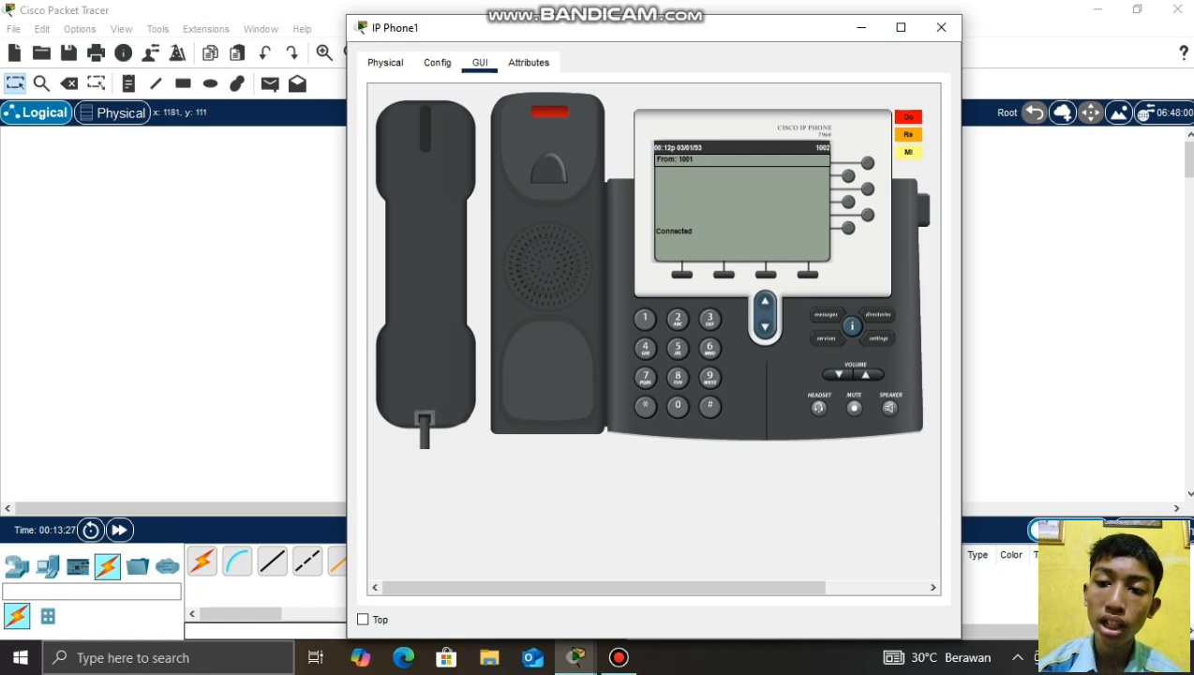
- Enter 1003 on IP Phone1 during the call with 1001, and put the handset back to hang up
text(100)
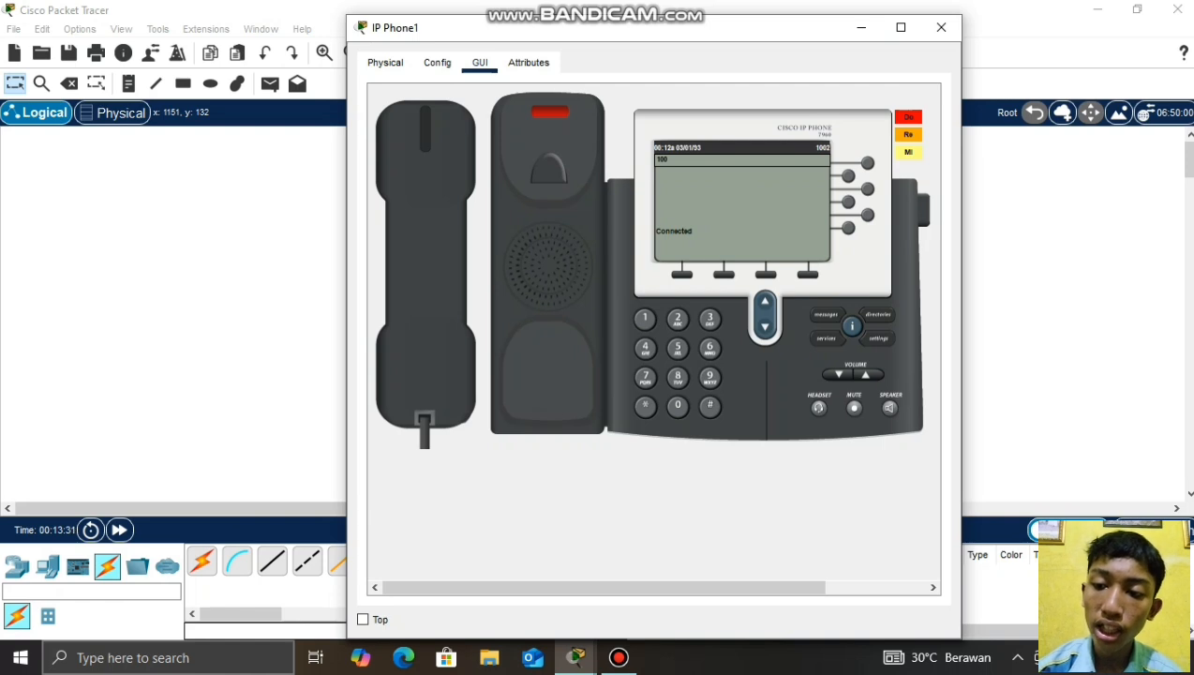
text(3)
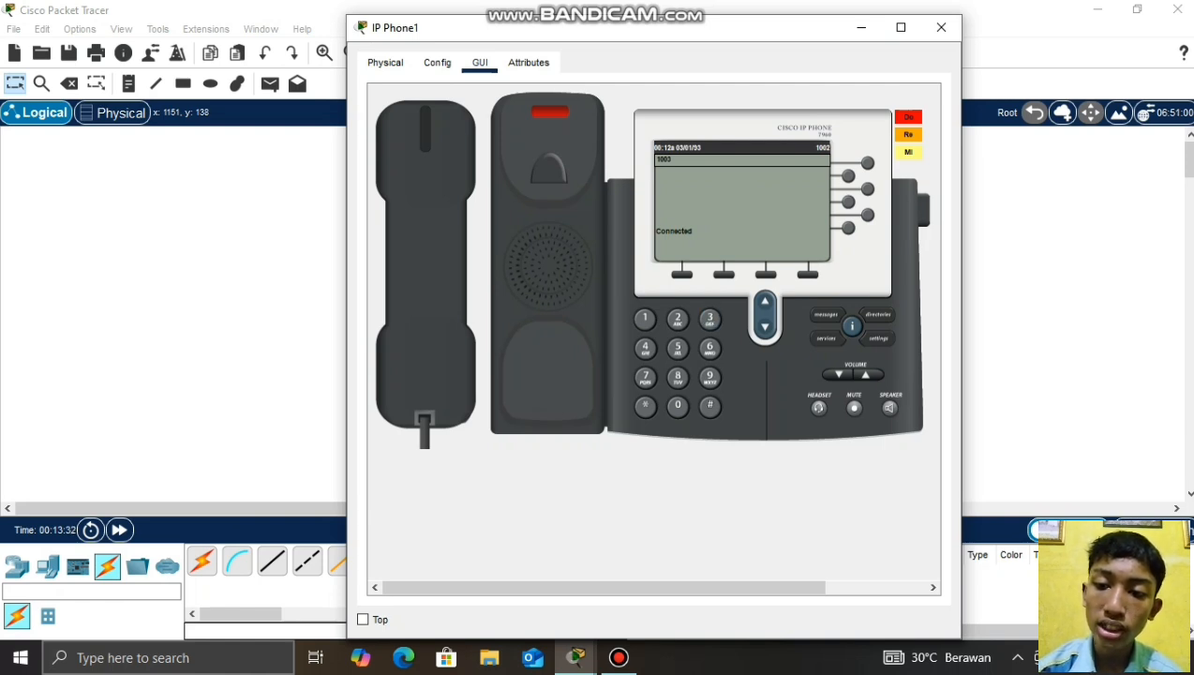
click(425, 225)
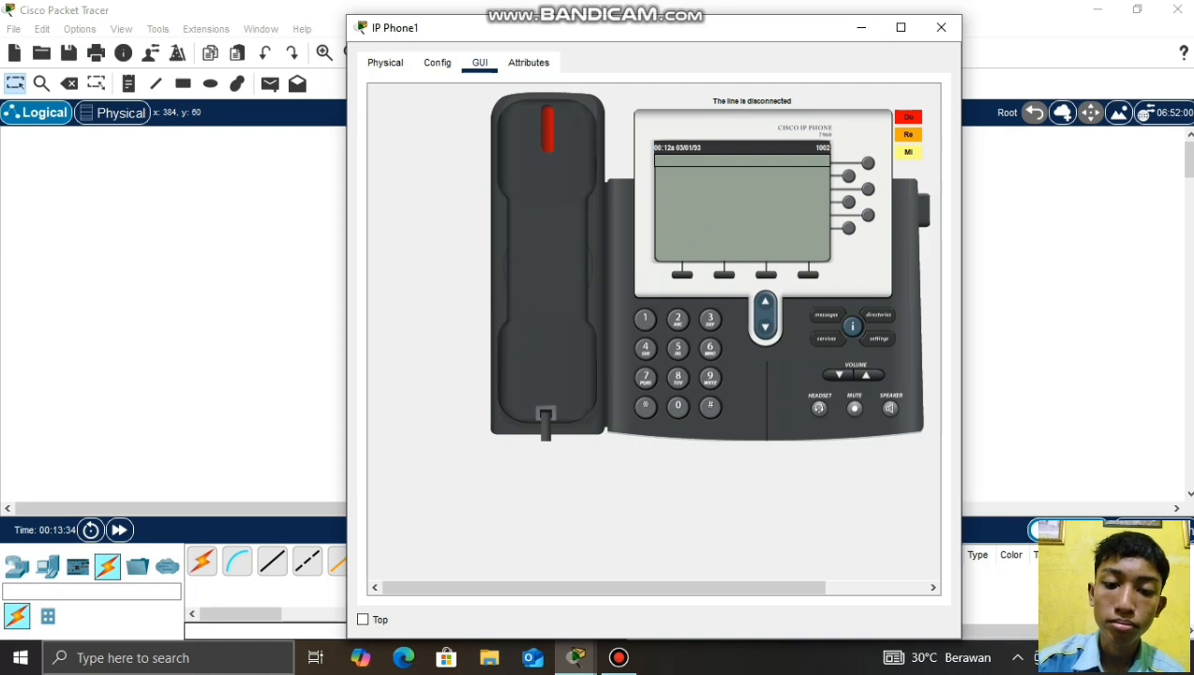
- Dial extension 1003 from IP Phone1, lift the handset to place the call, and return to the network workspace
text(100)
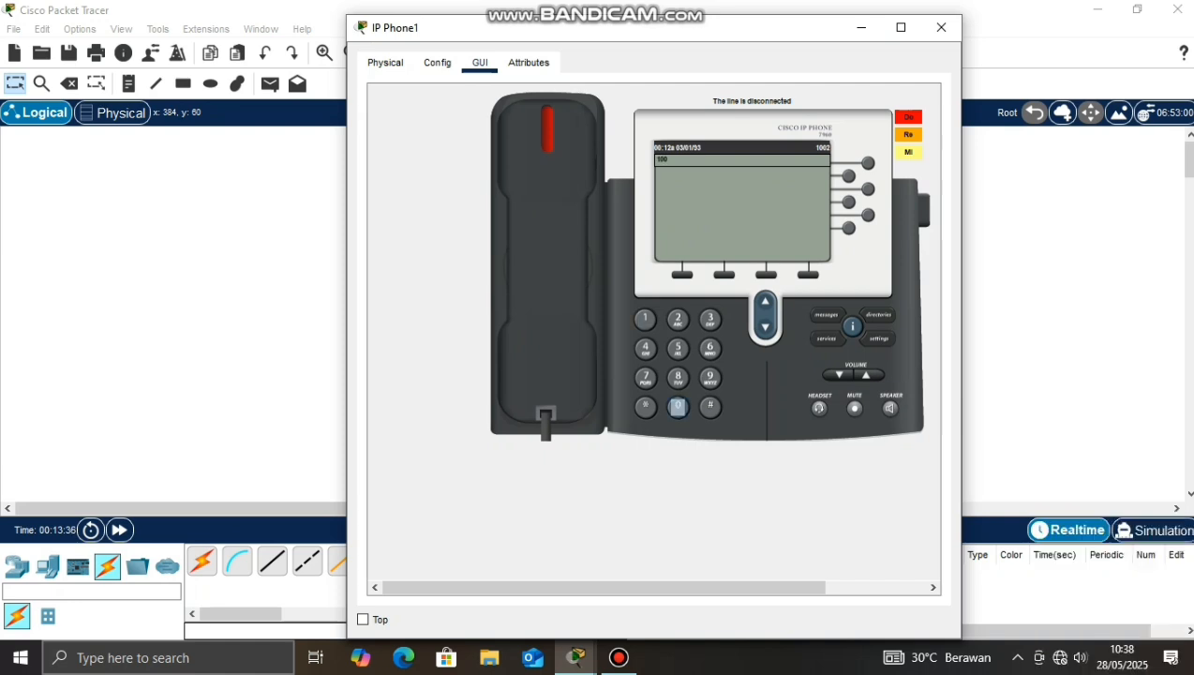
text(3)
key(Return)
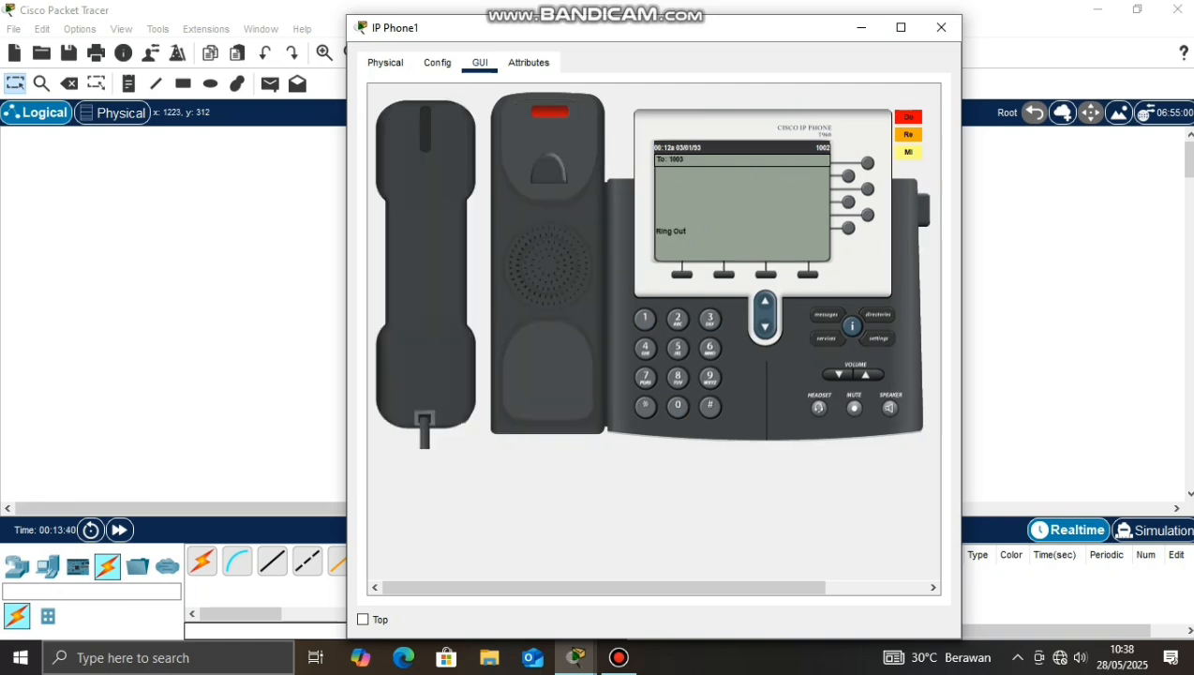
click(1017, 281)
- Answer the call from extension 1002 on IP Phone2, put its handset back to hang up, and close the phone window
click(694, 375)
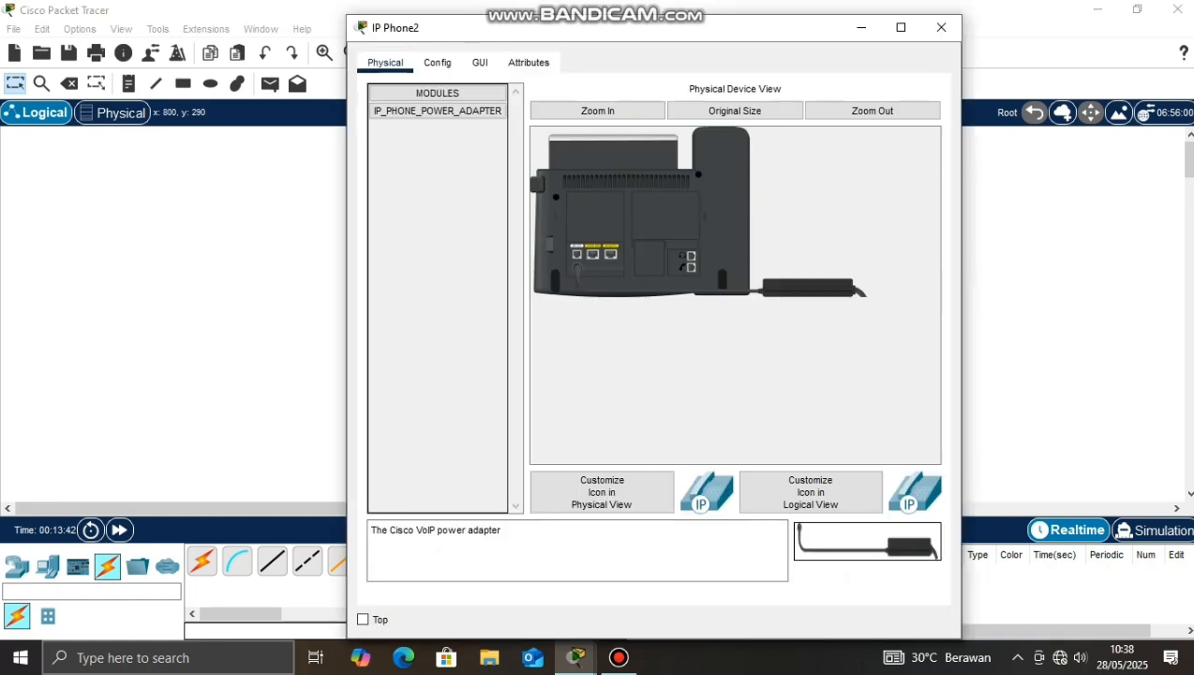
click(480, 62)
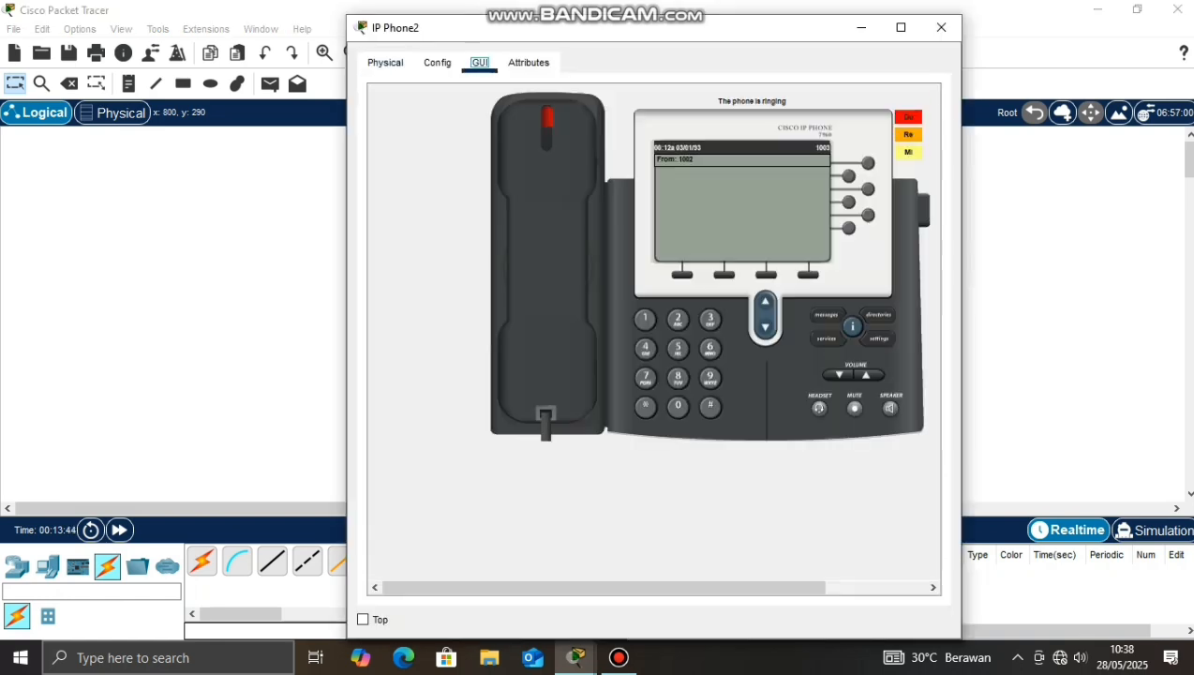
click(547, 131)
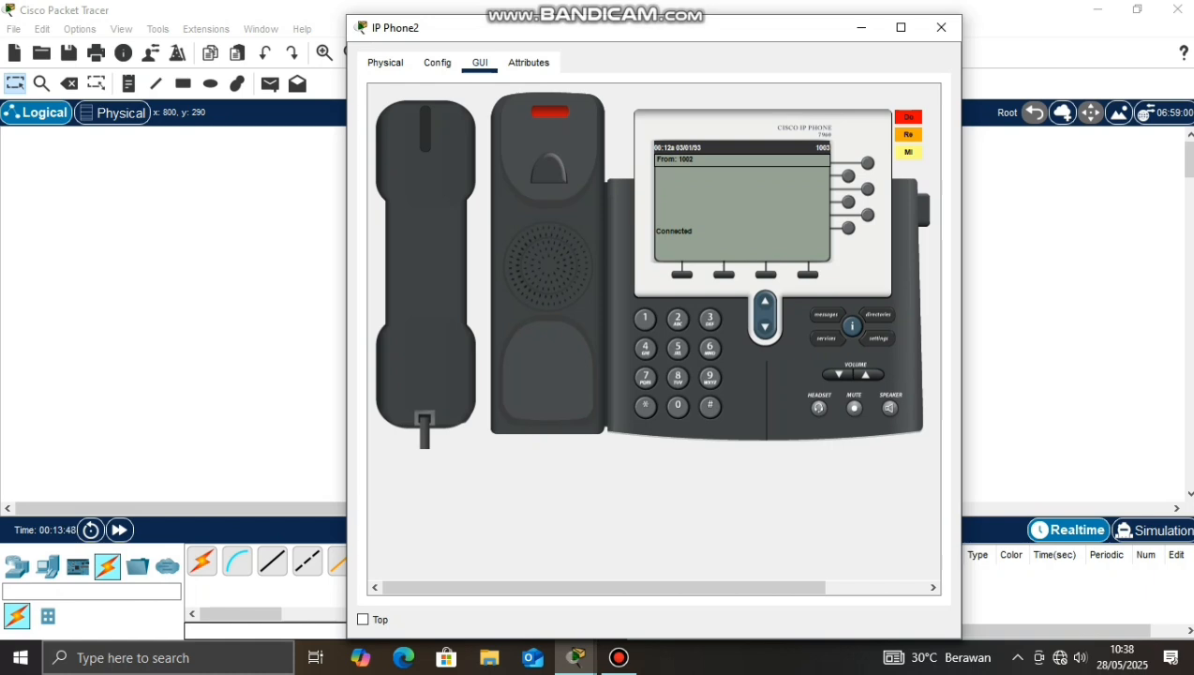
click(424, 263)
click(941, 27)
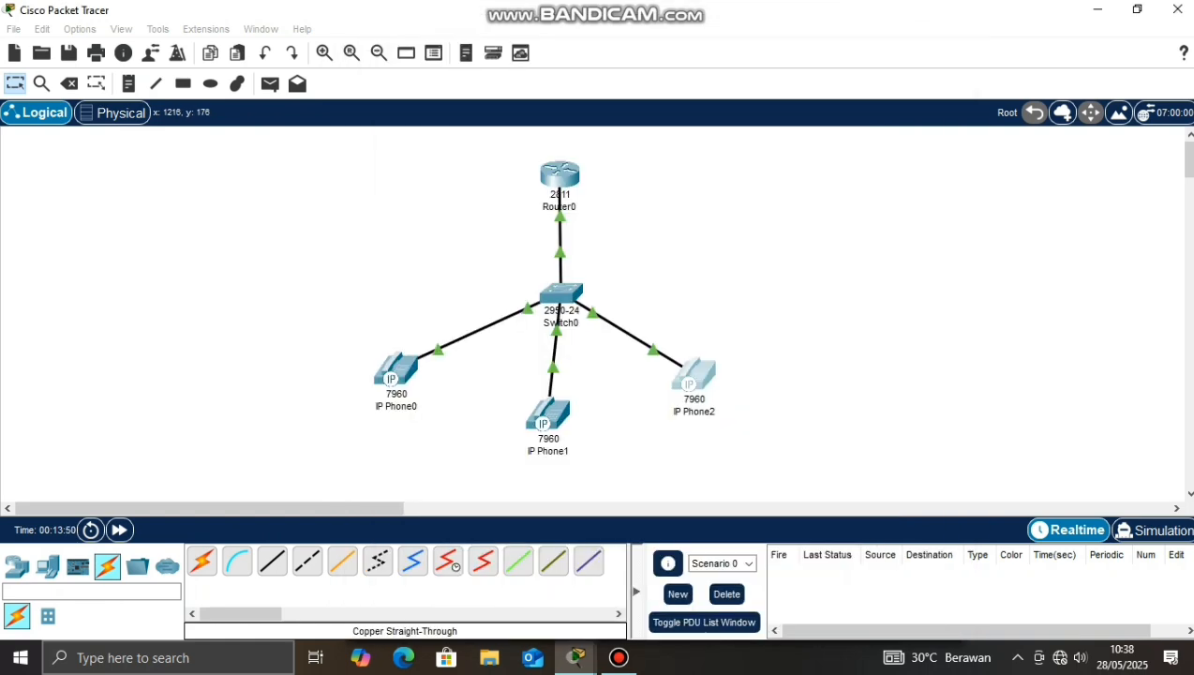